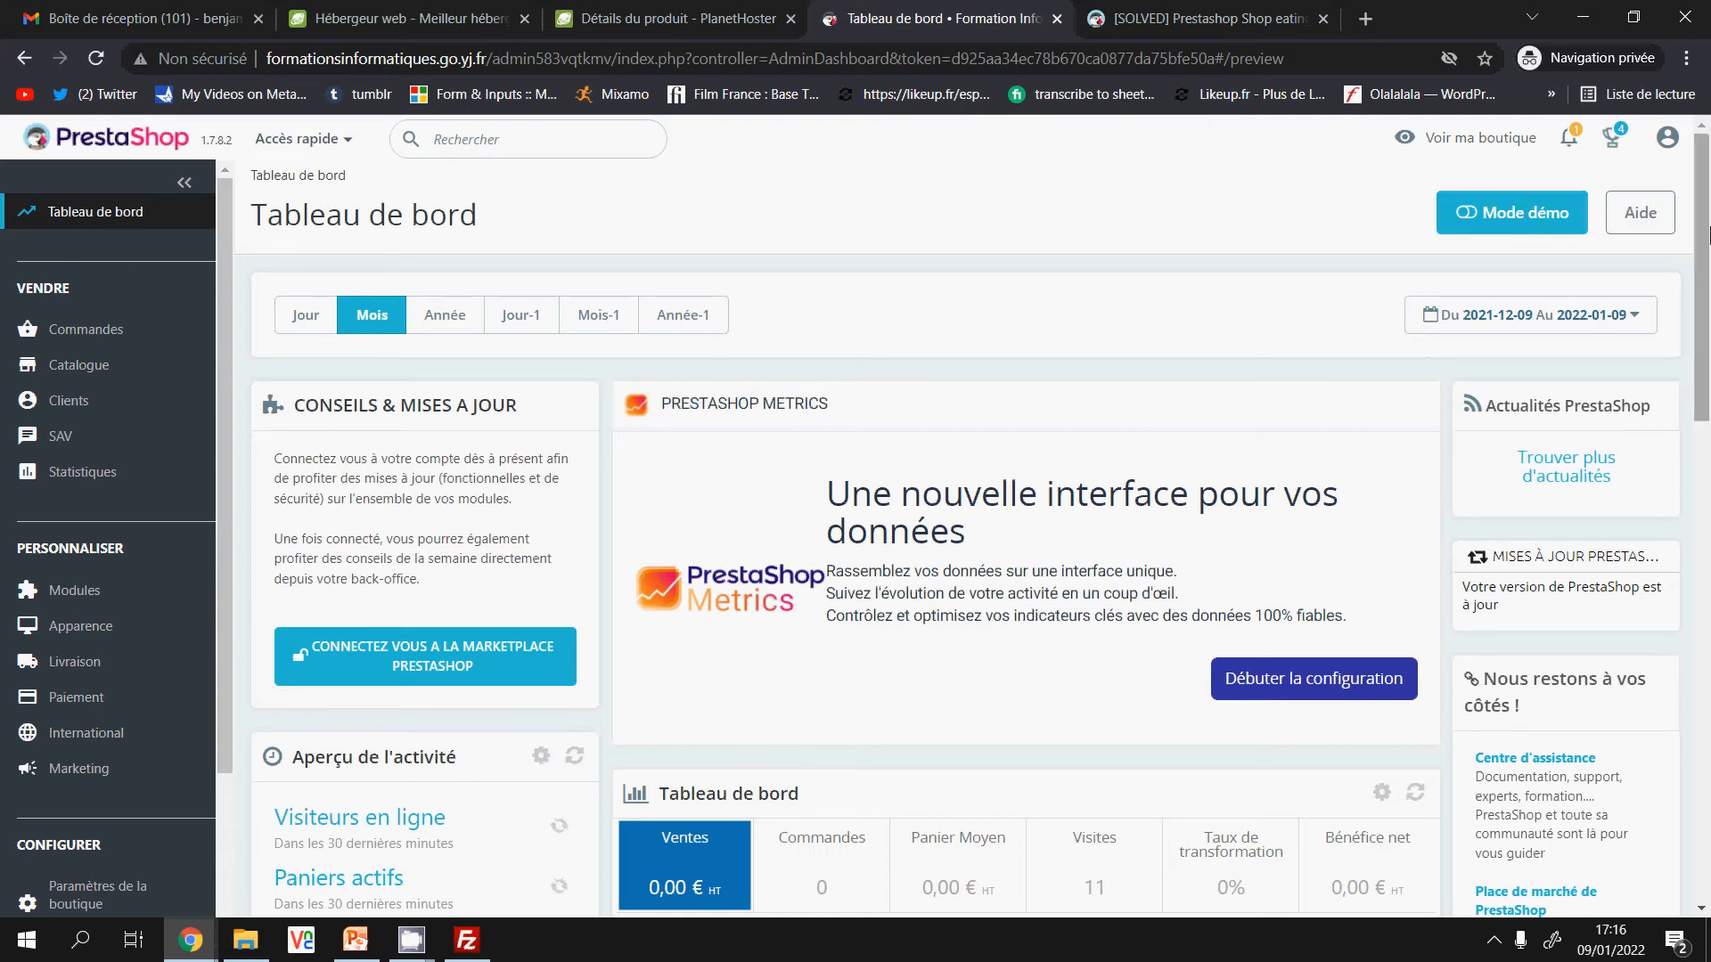
{"action": "left_click_drag", "start_coordinate": [1709, 232], "coordinate": [1709, 336]}
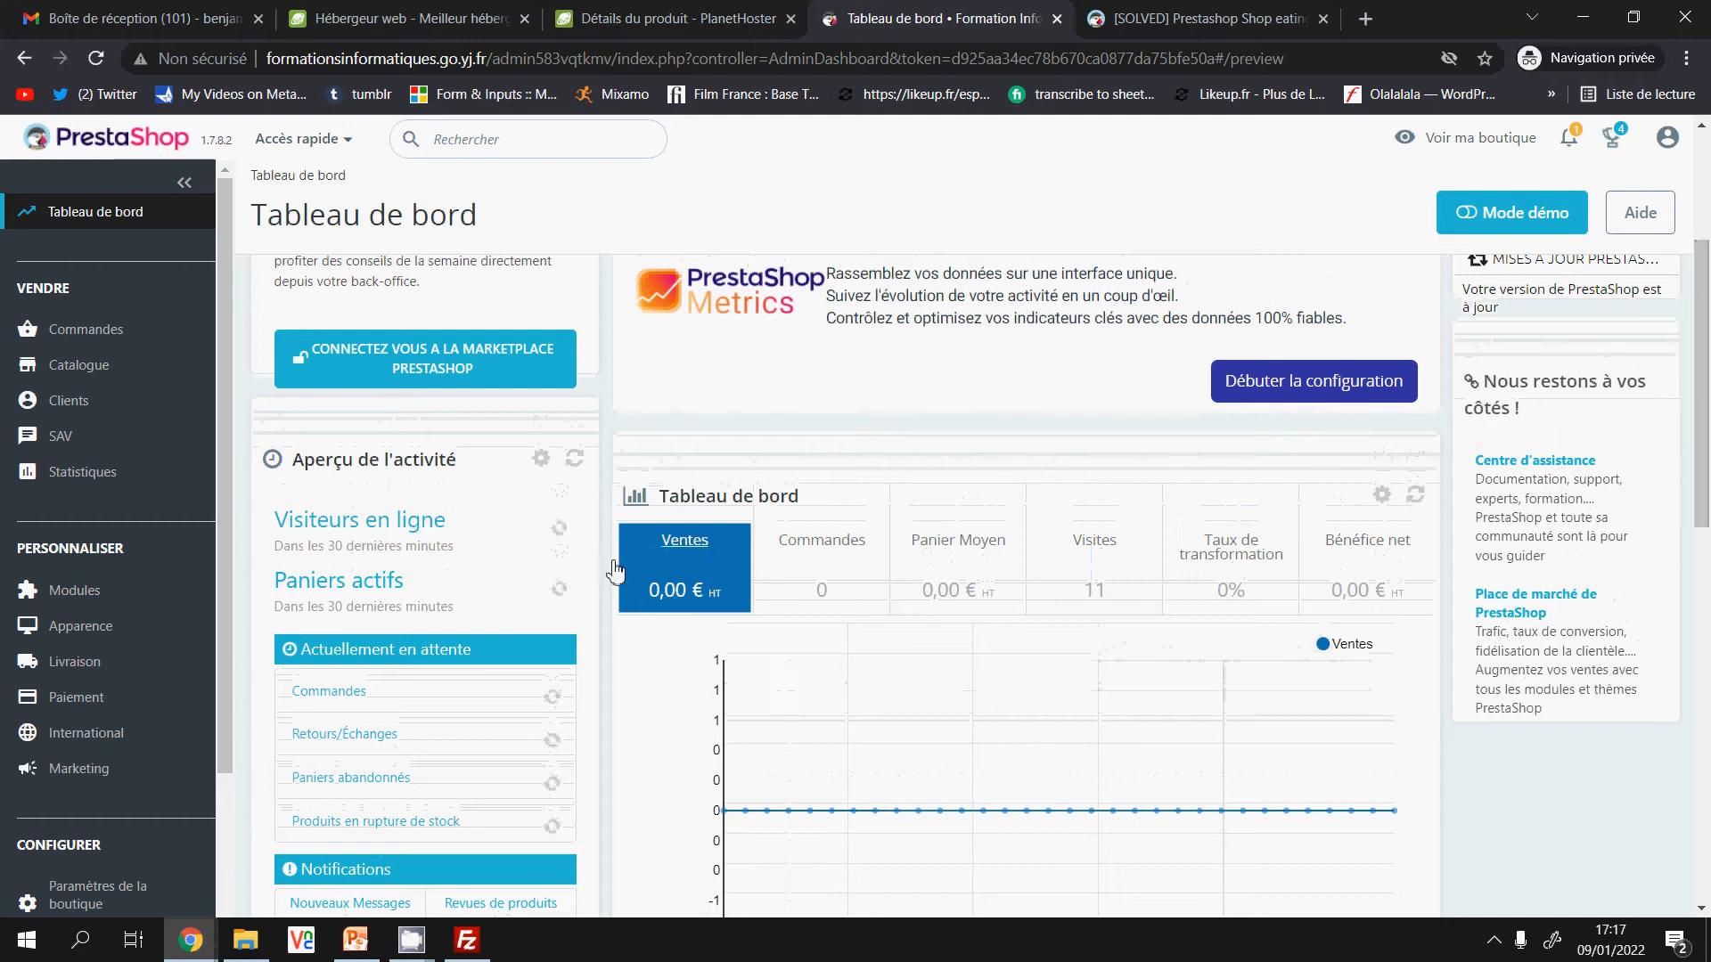
{"action": "mouse_move", "coordinate": [940, 578]}
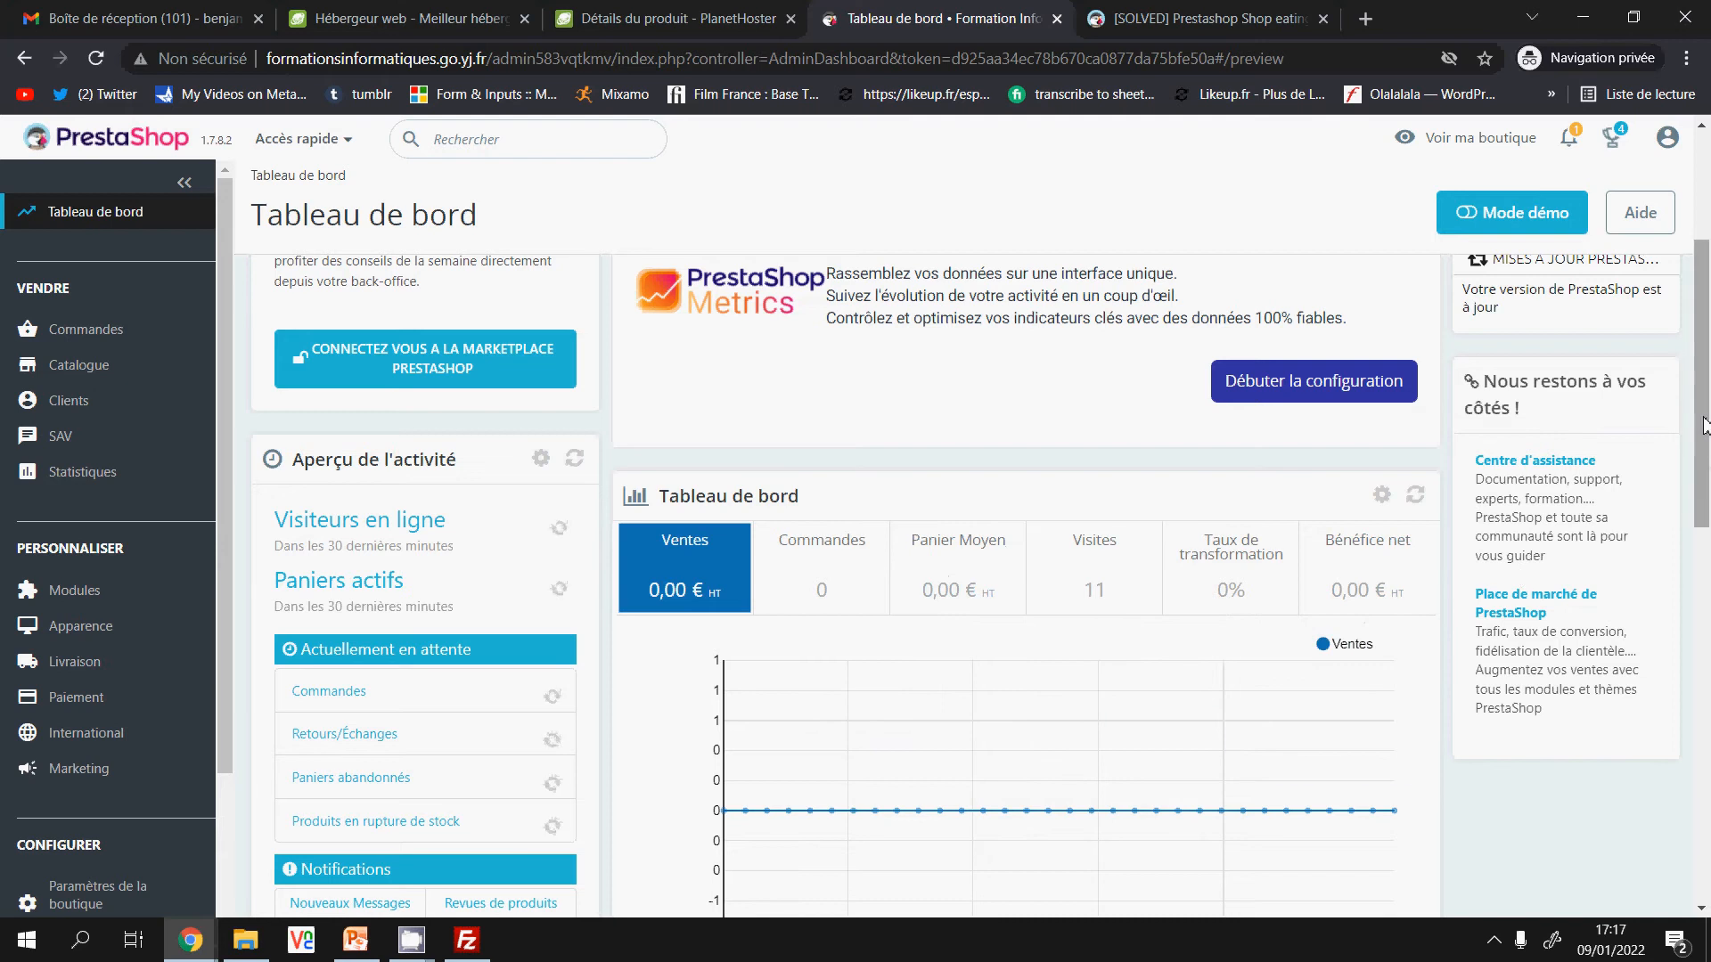
{"action": "left_click_drag", "start_coordinate": [1703, 432], "coordinate": [1709, 799]}
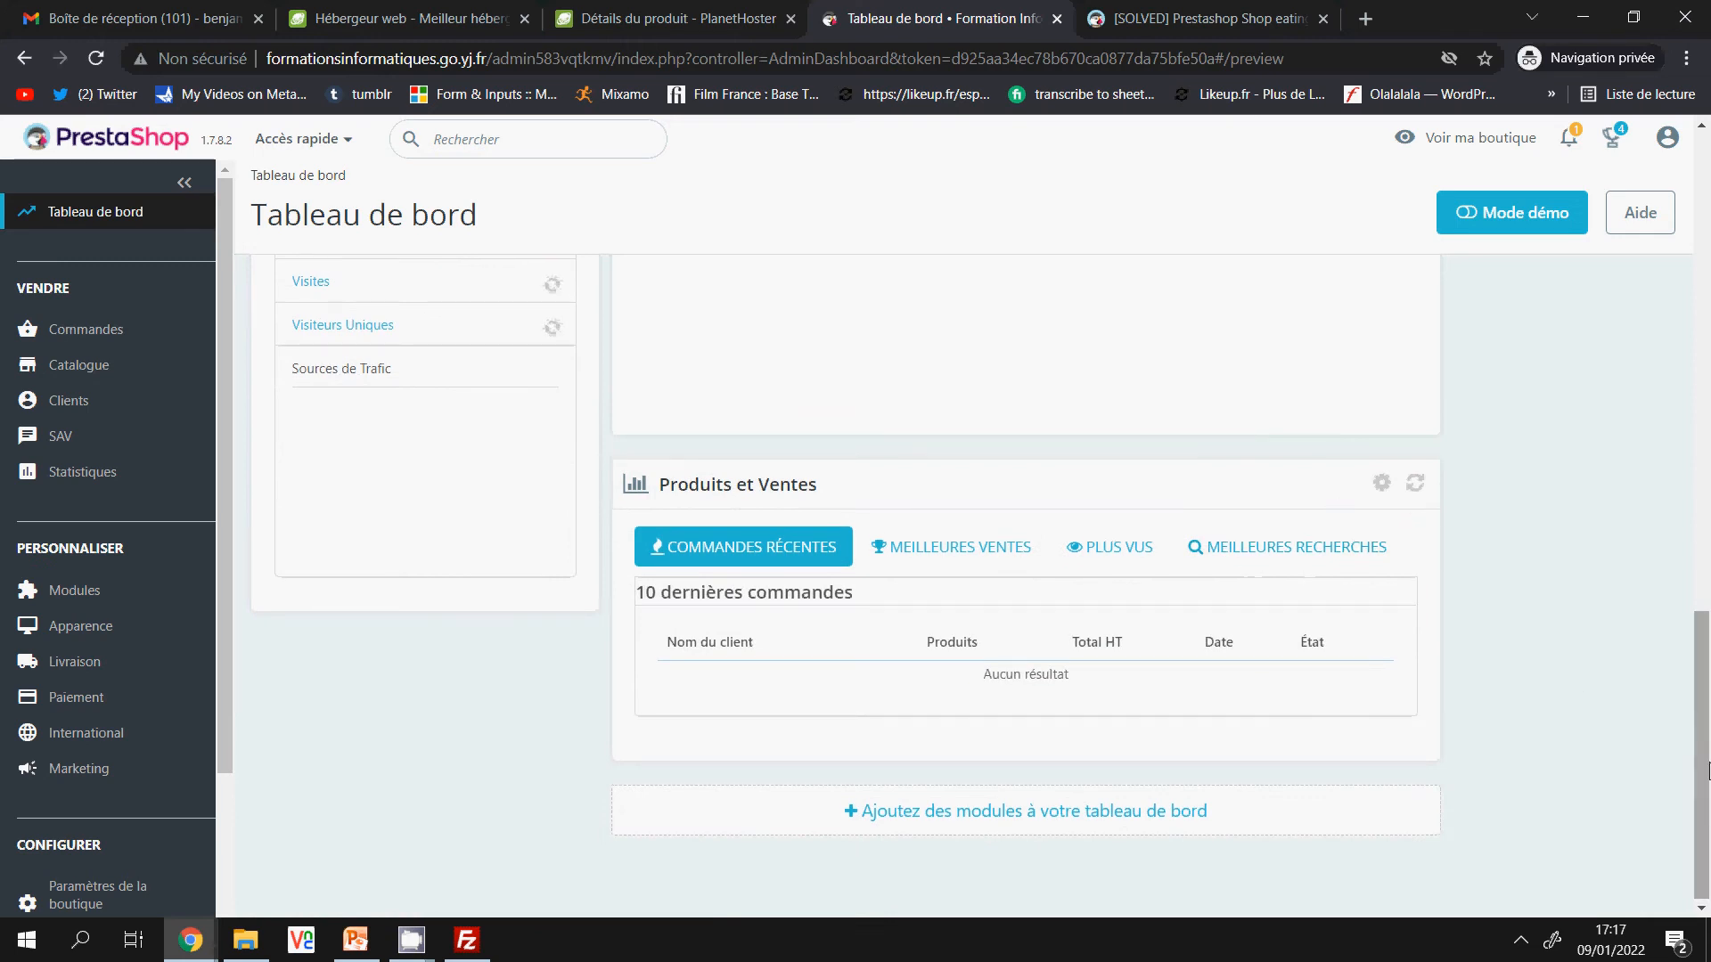
{"action": "left_click_drag", "start_coordinate": [1707, 768], "coordinate": [1709, 376]}
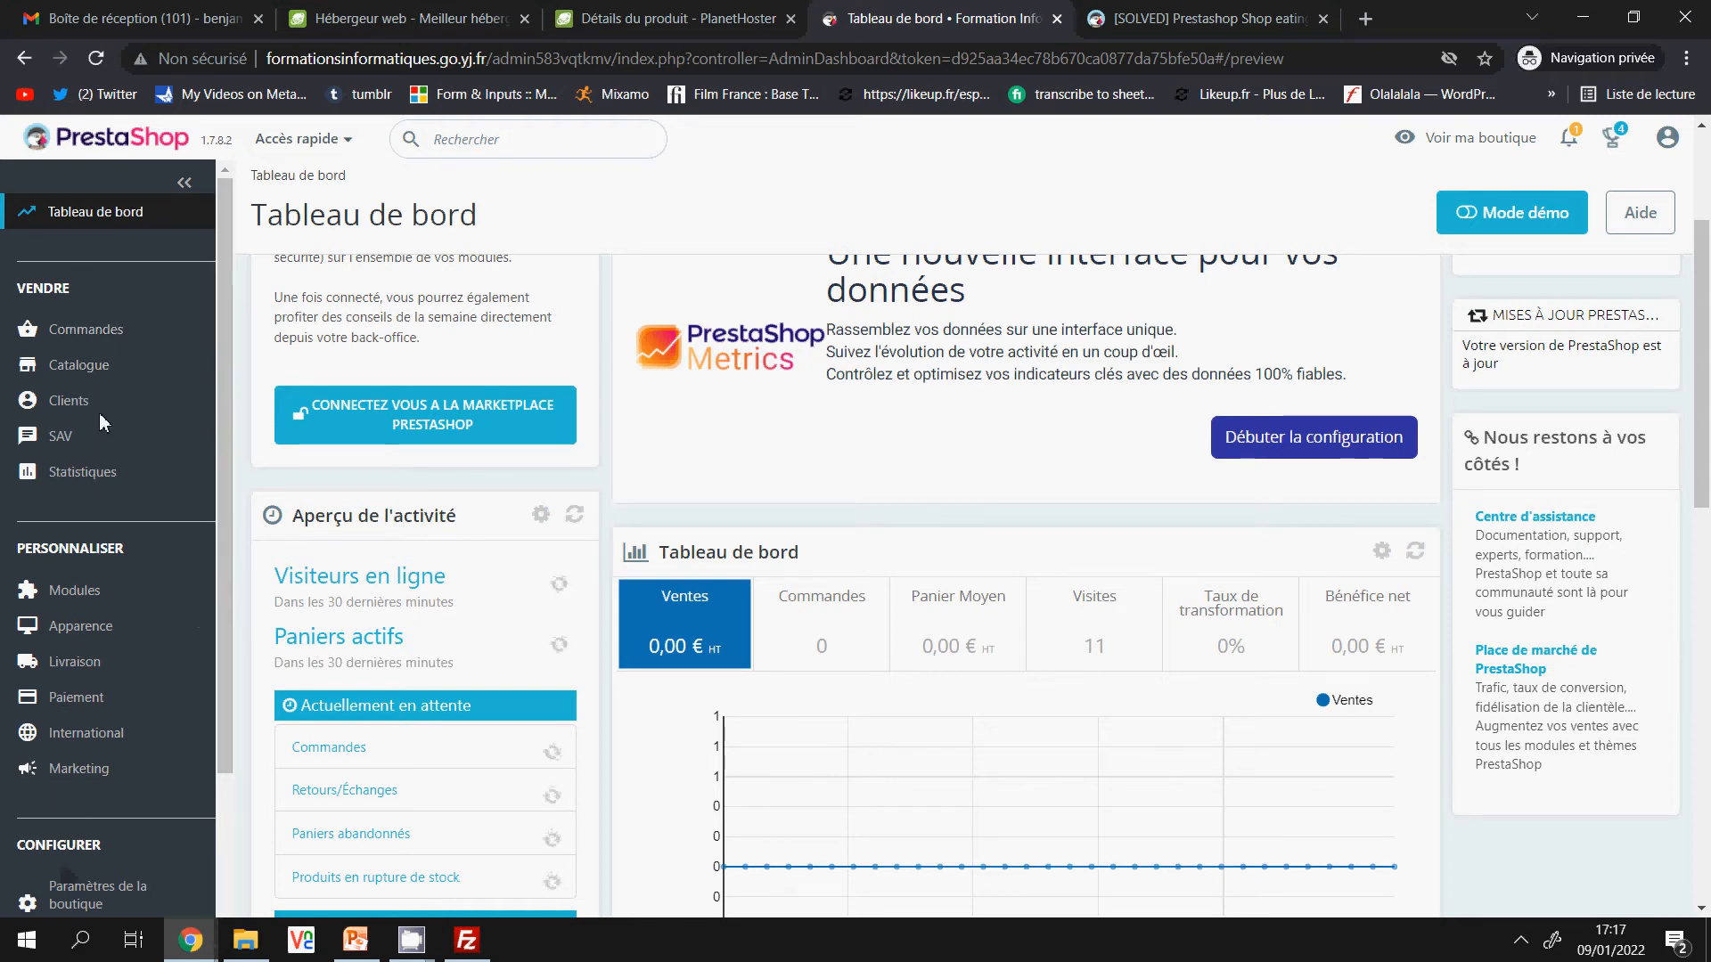
Open the product preferences (Produits) within the shop settings (Paramètres de la boutique).
{"action": "scroll", "coordinate": [223, 281], "scroll_direction": "down", "scroll_amount": 1}
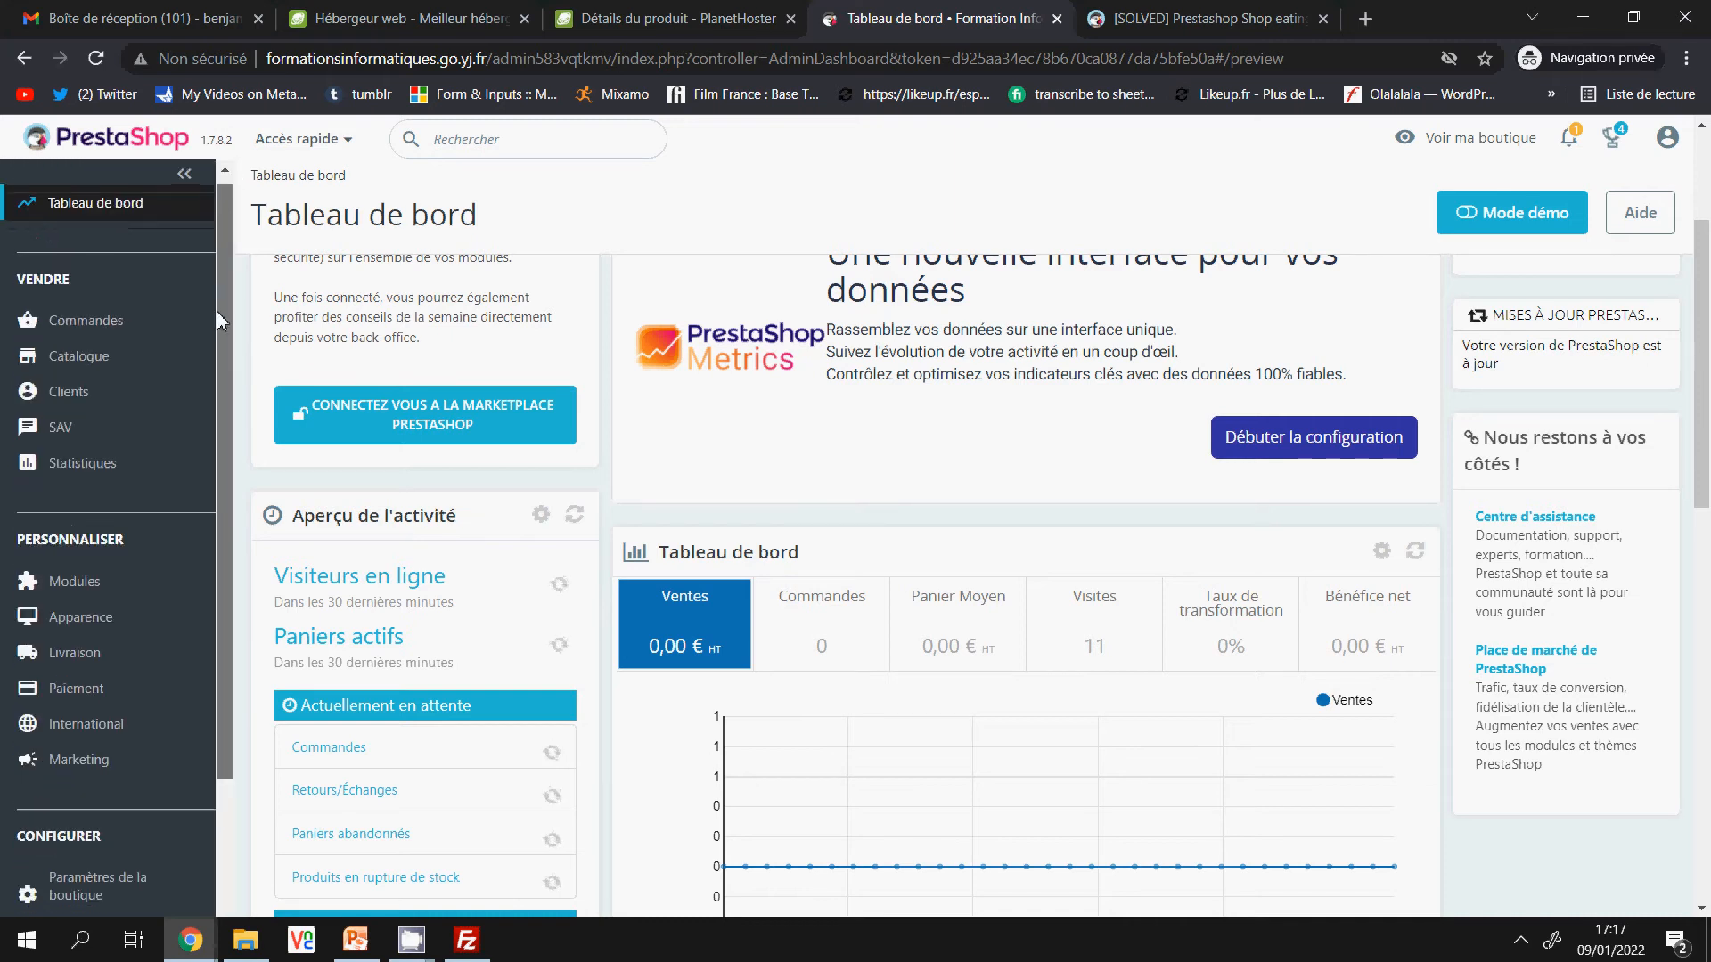
{"action": "scroll", "coordinate": [107, 535], "scroll_direction": "down", "scroll_amount": 2}
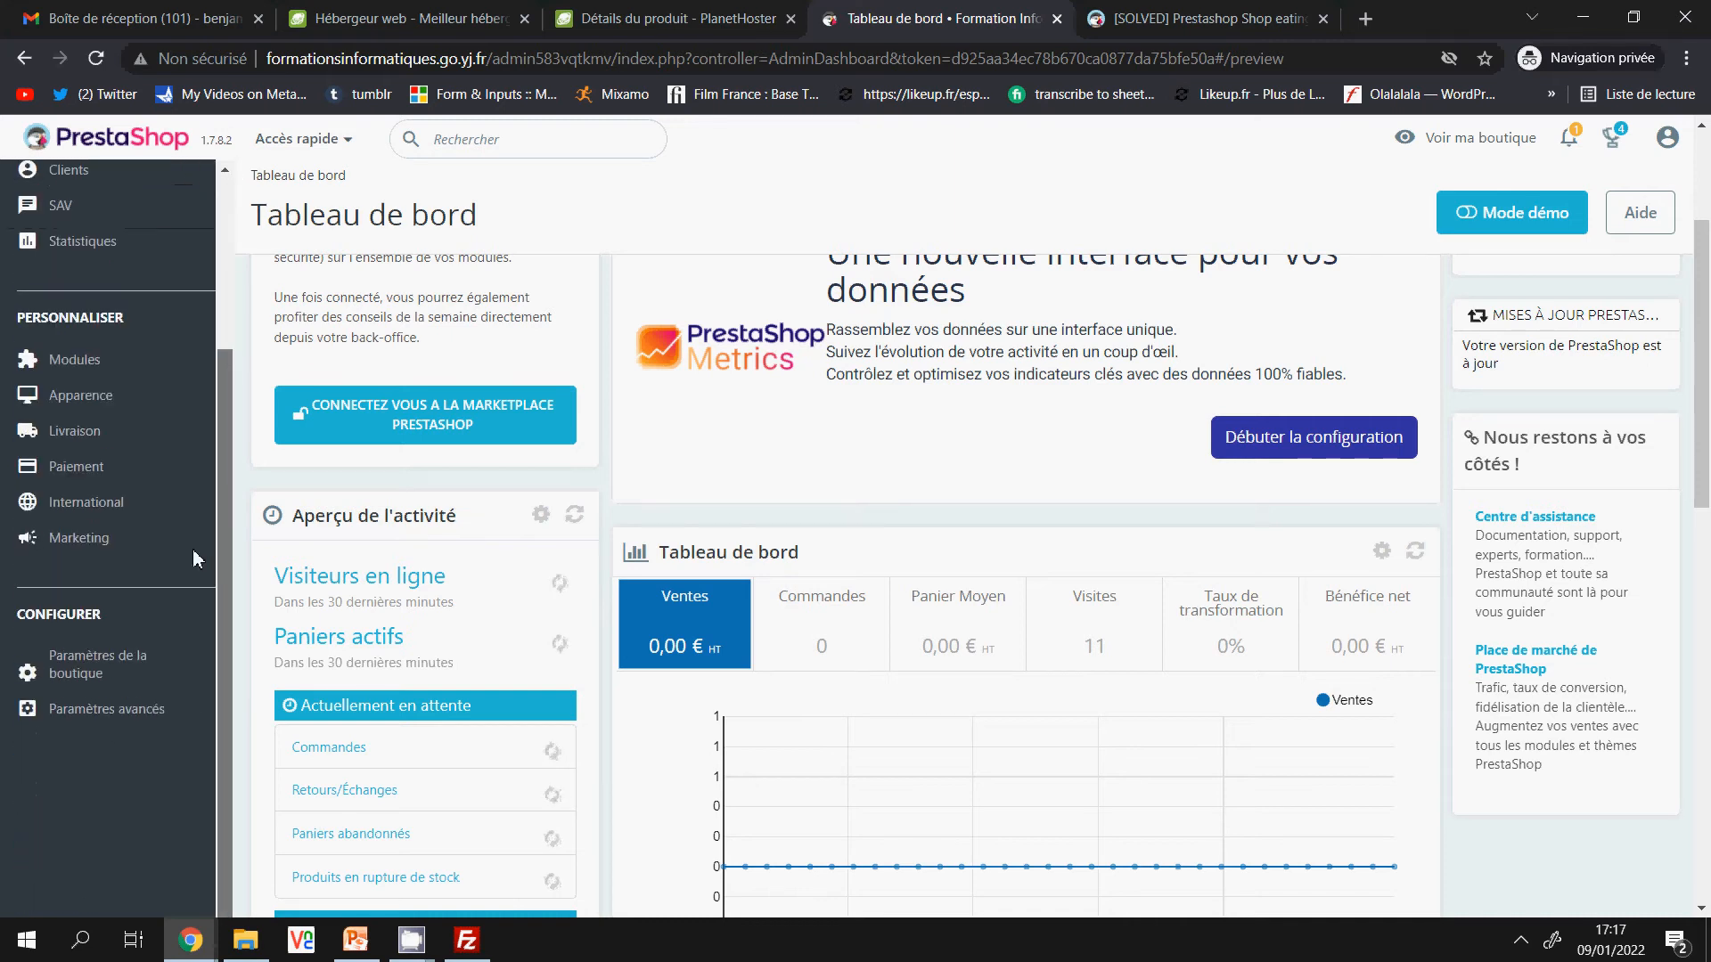
{"action": "left_click", "coordinate": [82, 674]}
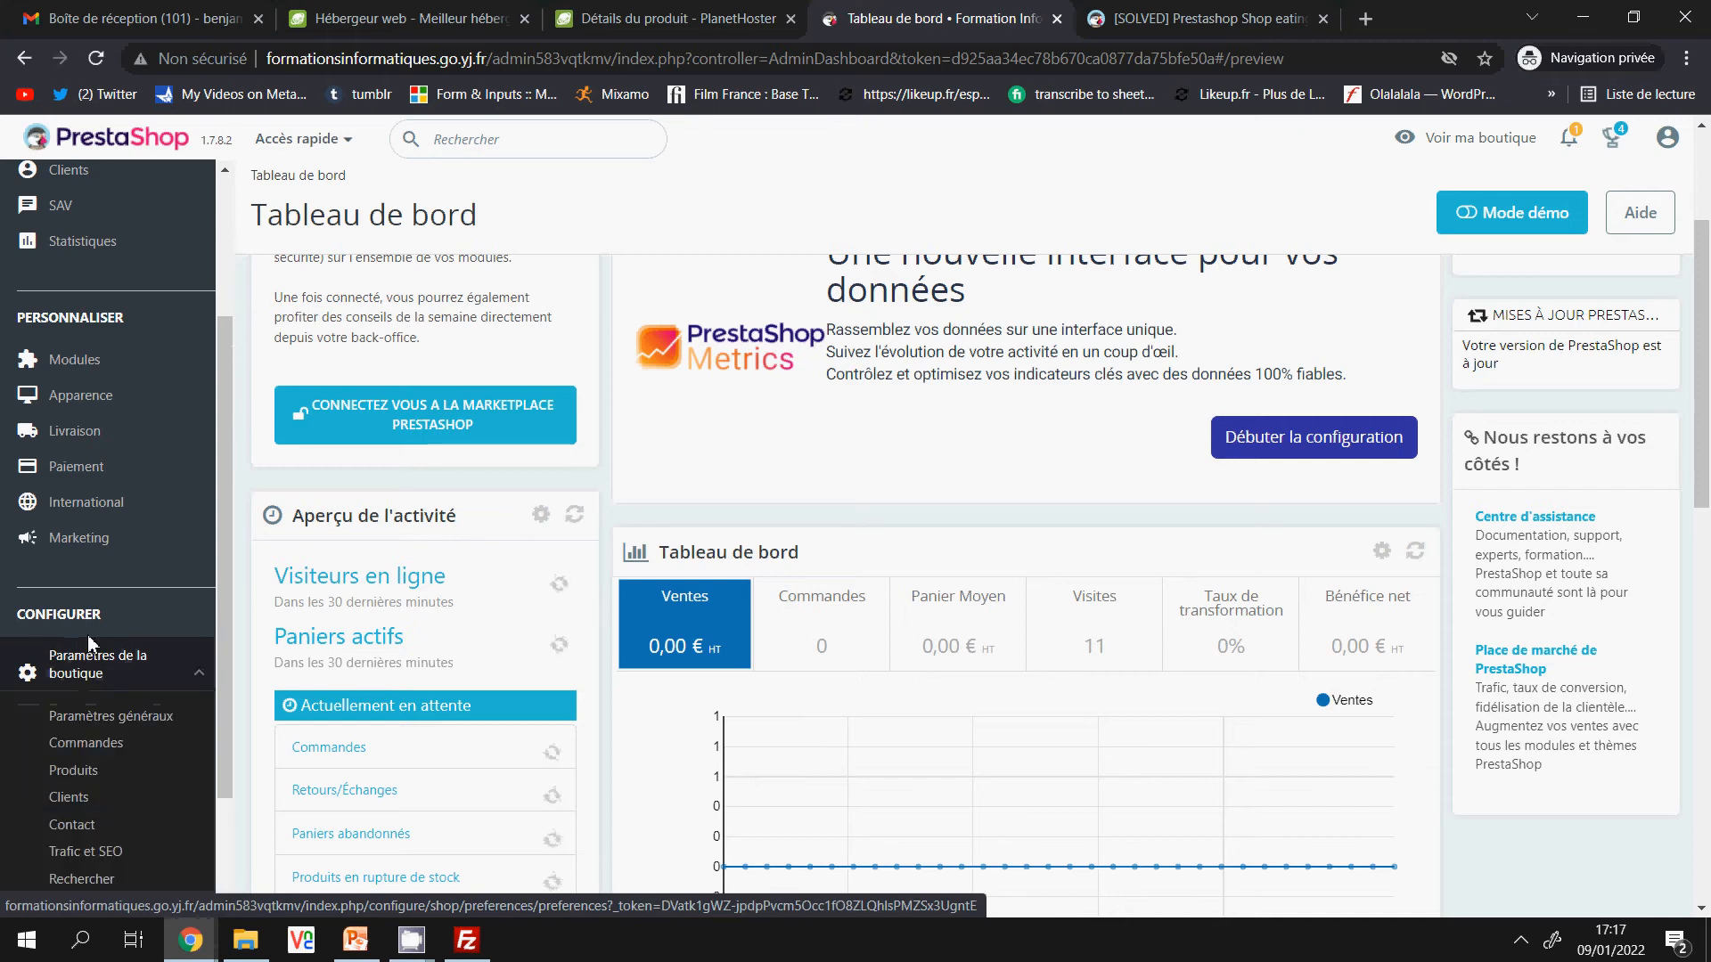
{"action": "left_click_drag", "start_coordinate": [228, 603], "coordinate": [221, 666]}
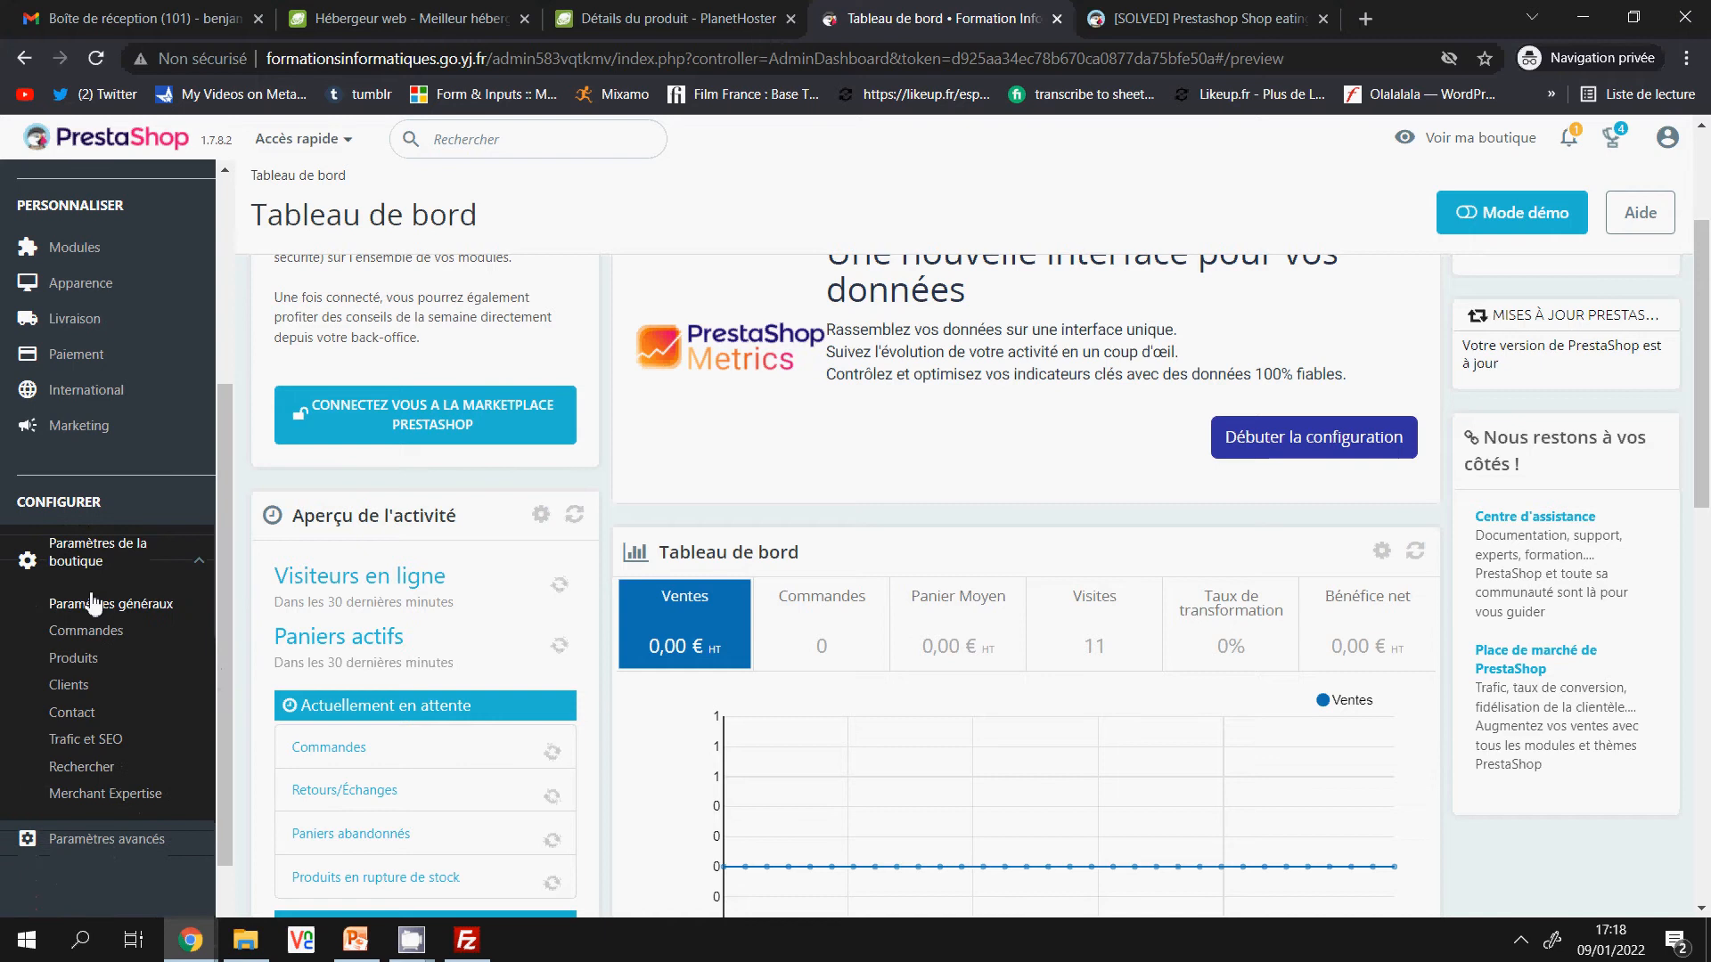
{"action": "left_click", "coordinate": [68, 661]}
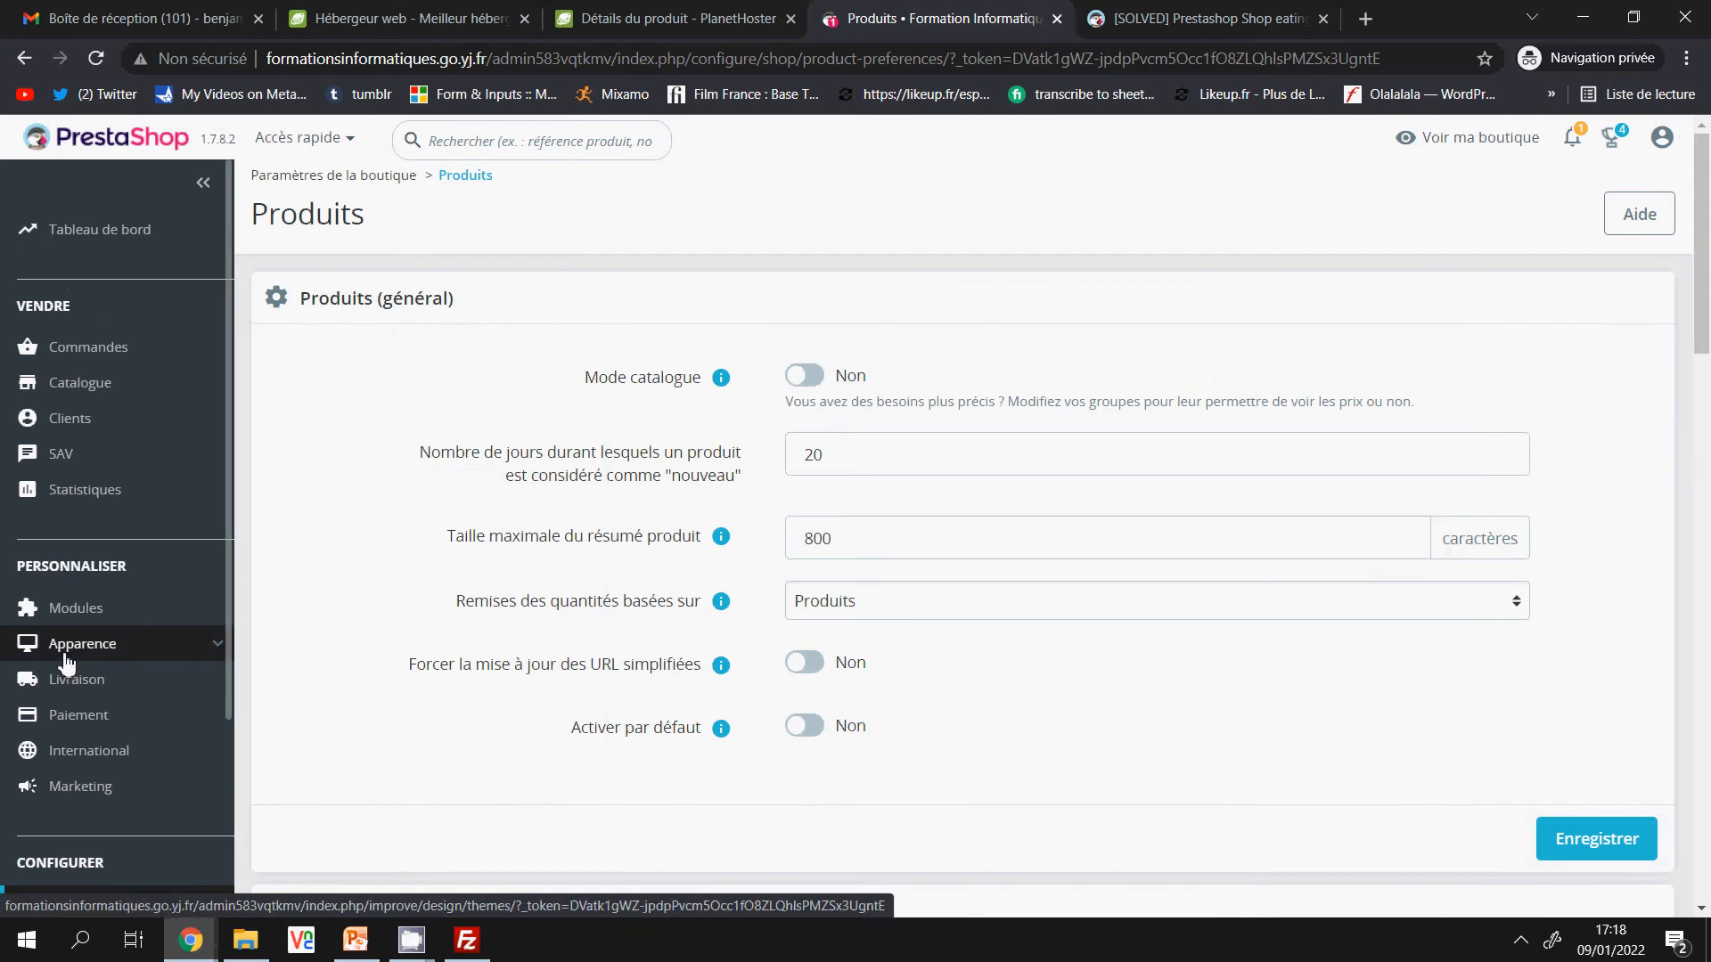
Enable catalogue mode (Mode catalogue) with price display (Afficher les prix) for products and save the general product settings.
{"action": "left_click", "coordinate": [806, 376]}
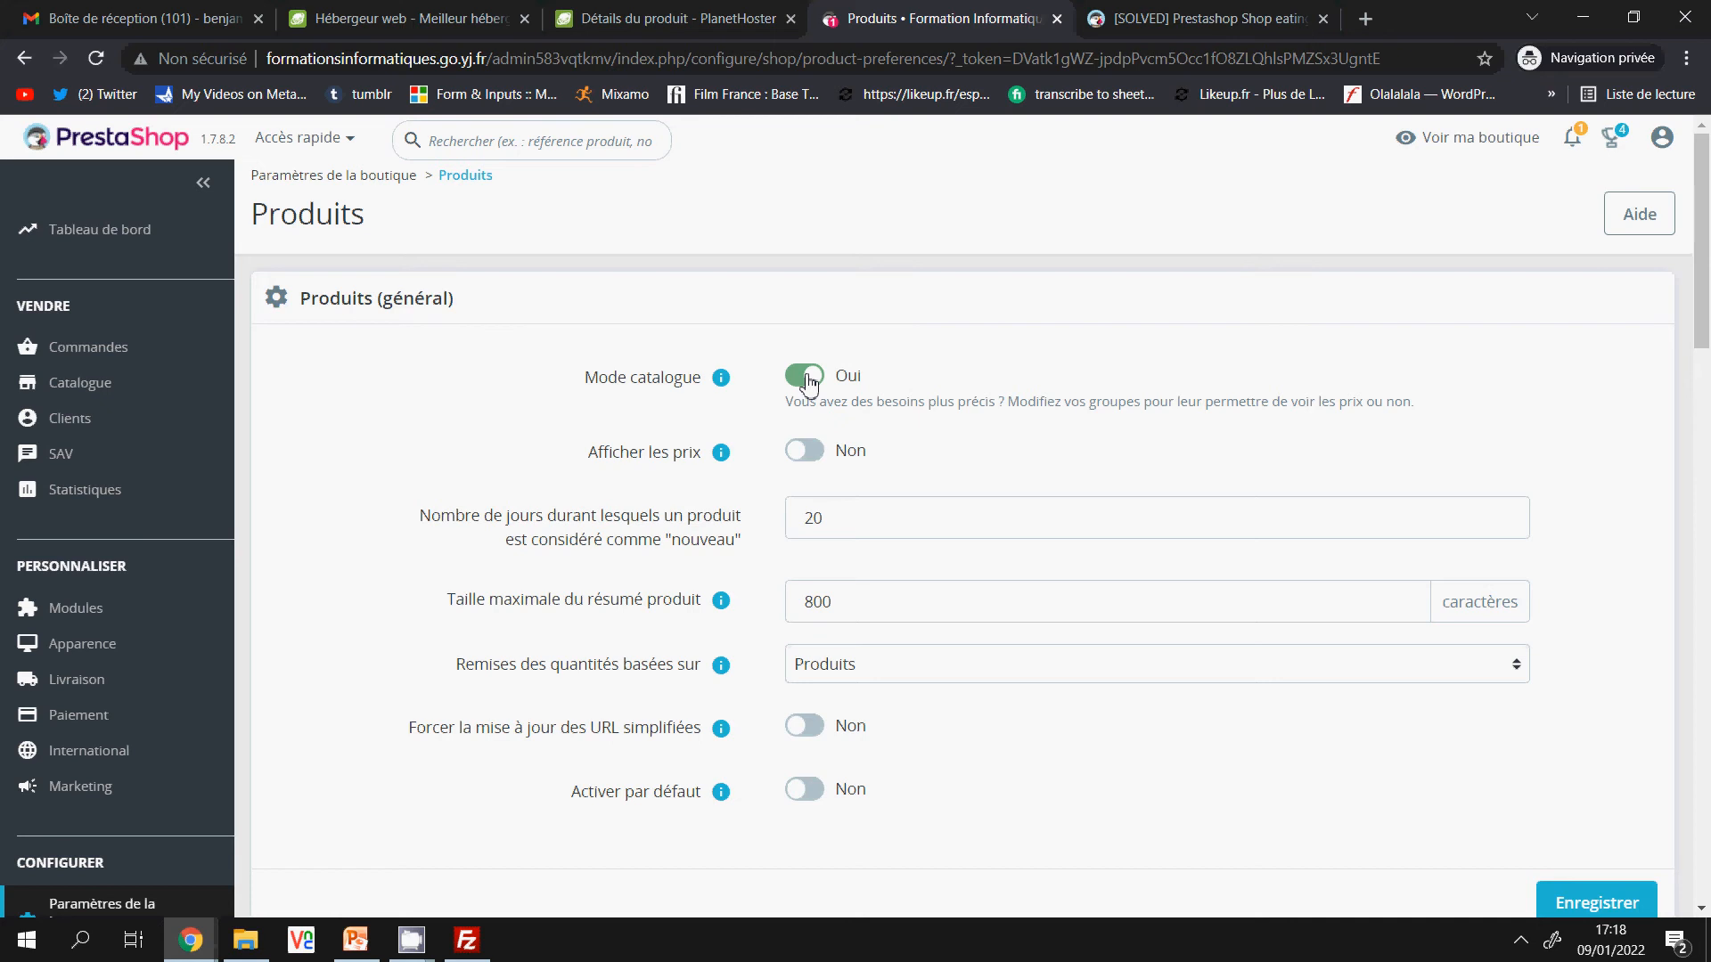
{"action": "left_click", "coordinate": [816, 456]}
{"action": "mouse_move", "coordinate": [718, 388]}
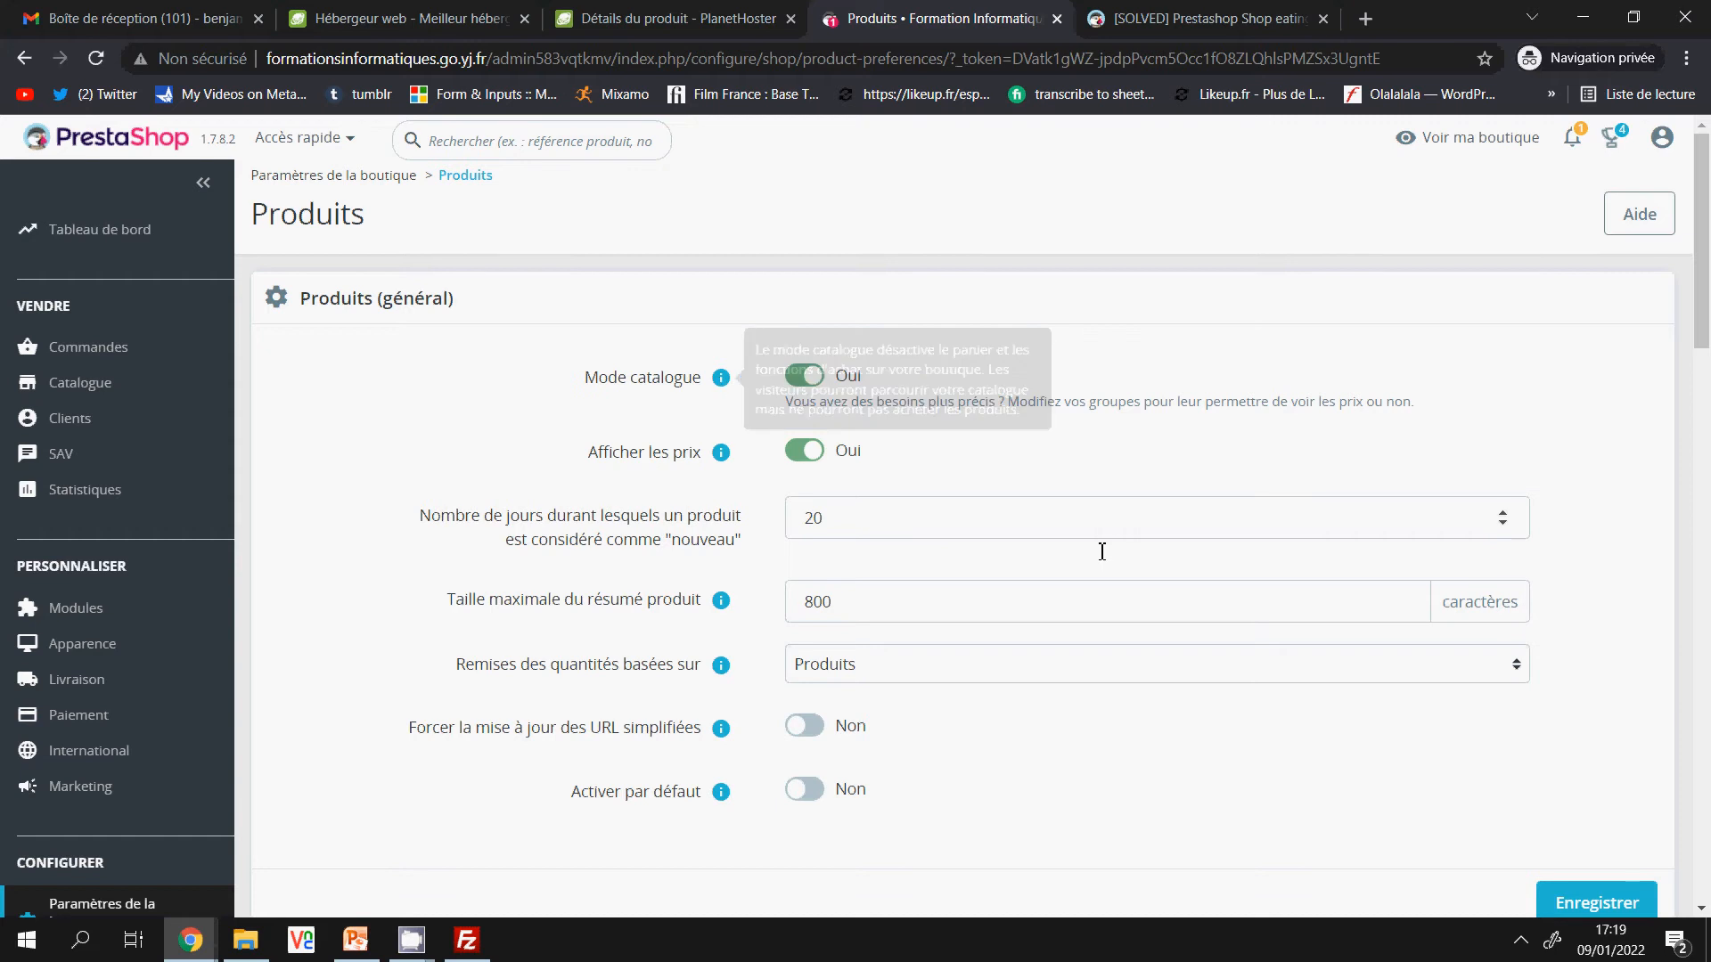
{"action": "left_click", "coordinate": [1582, 902]}
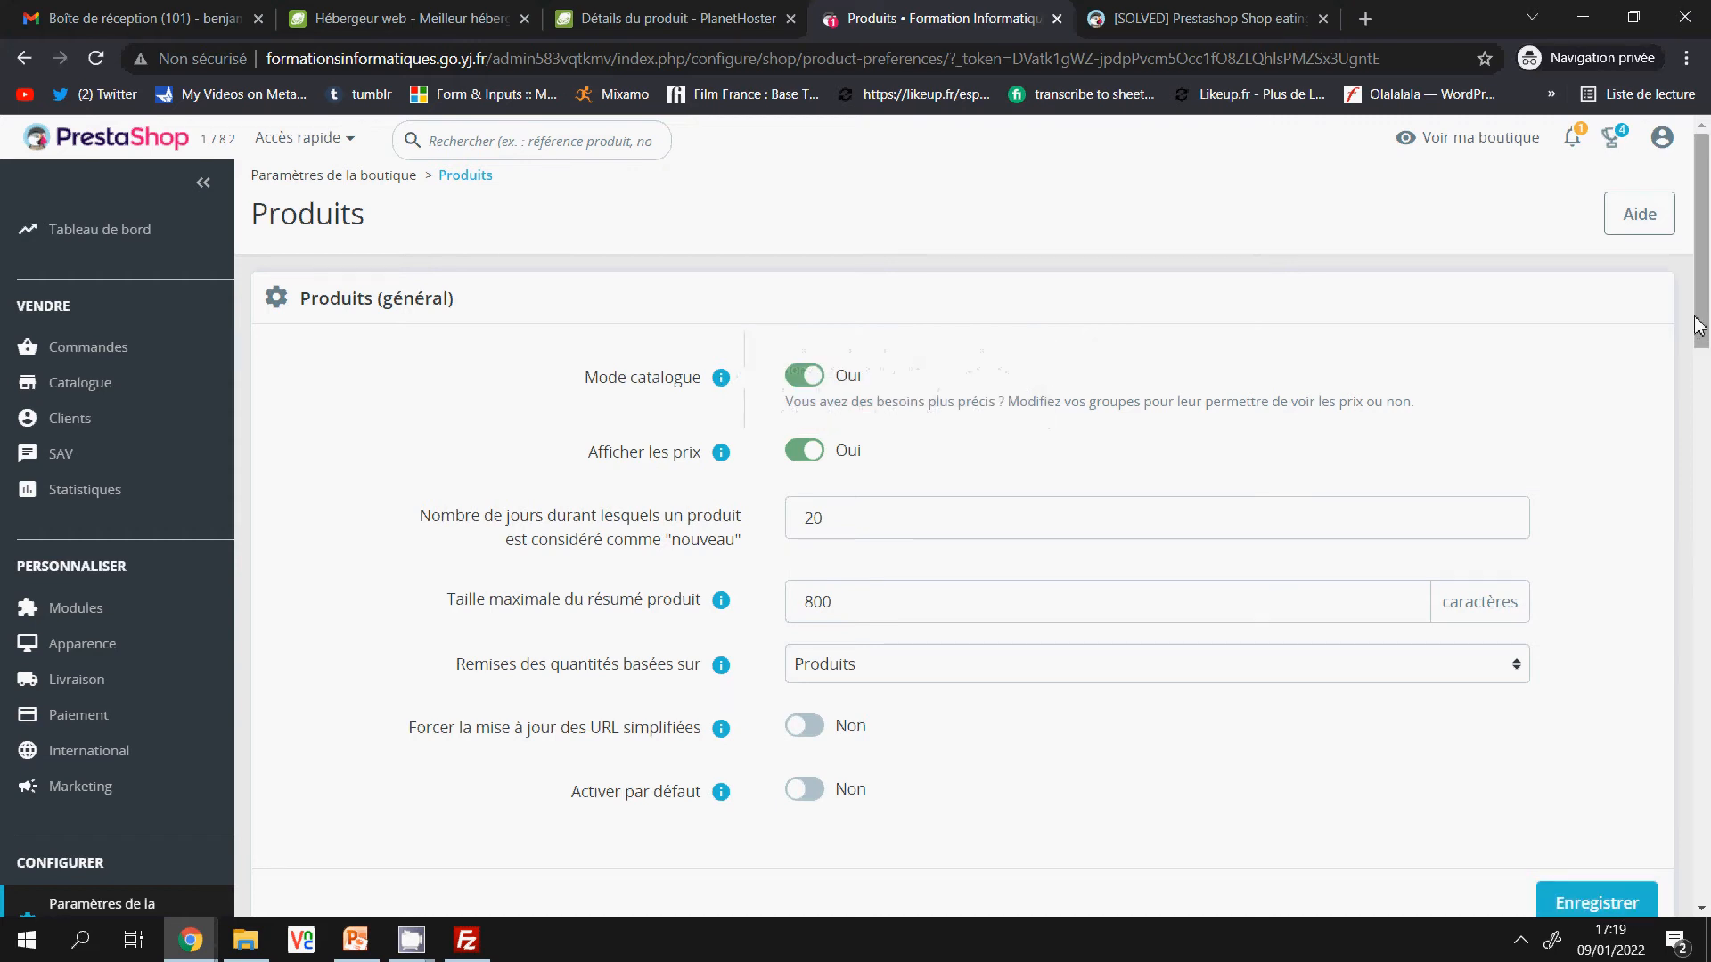
{"action": "left_click_drag", "start_coordinate": [1702, 326], "coordinate": [1702, 353]}
{"action": "left_click", "coordinate": [1601, 804]}
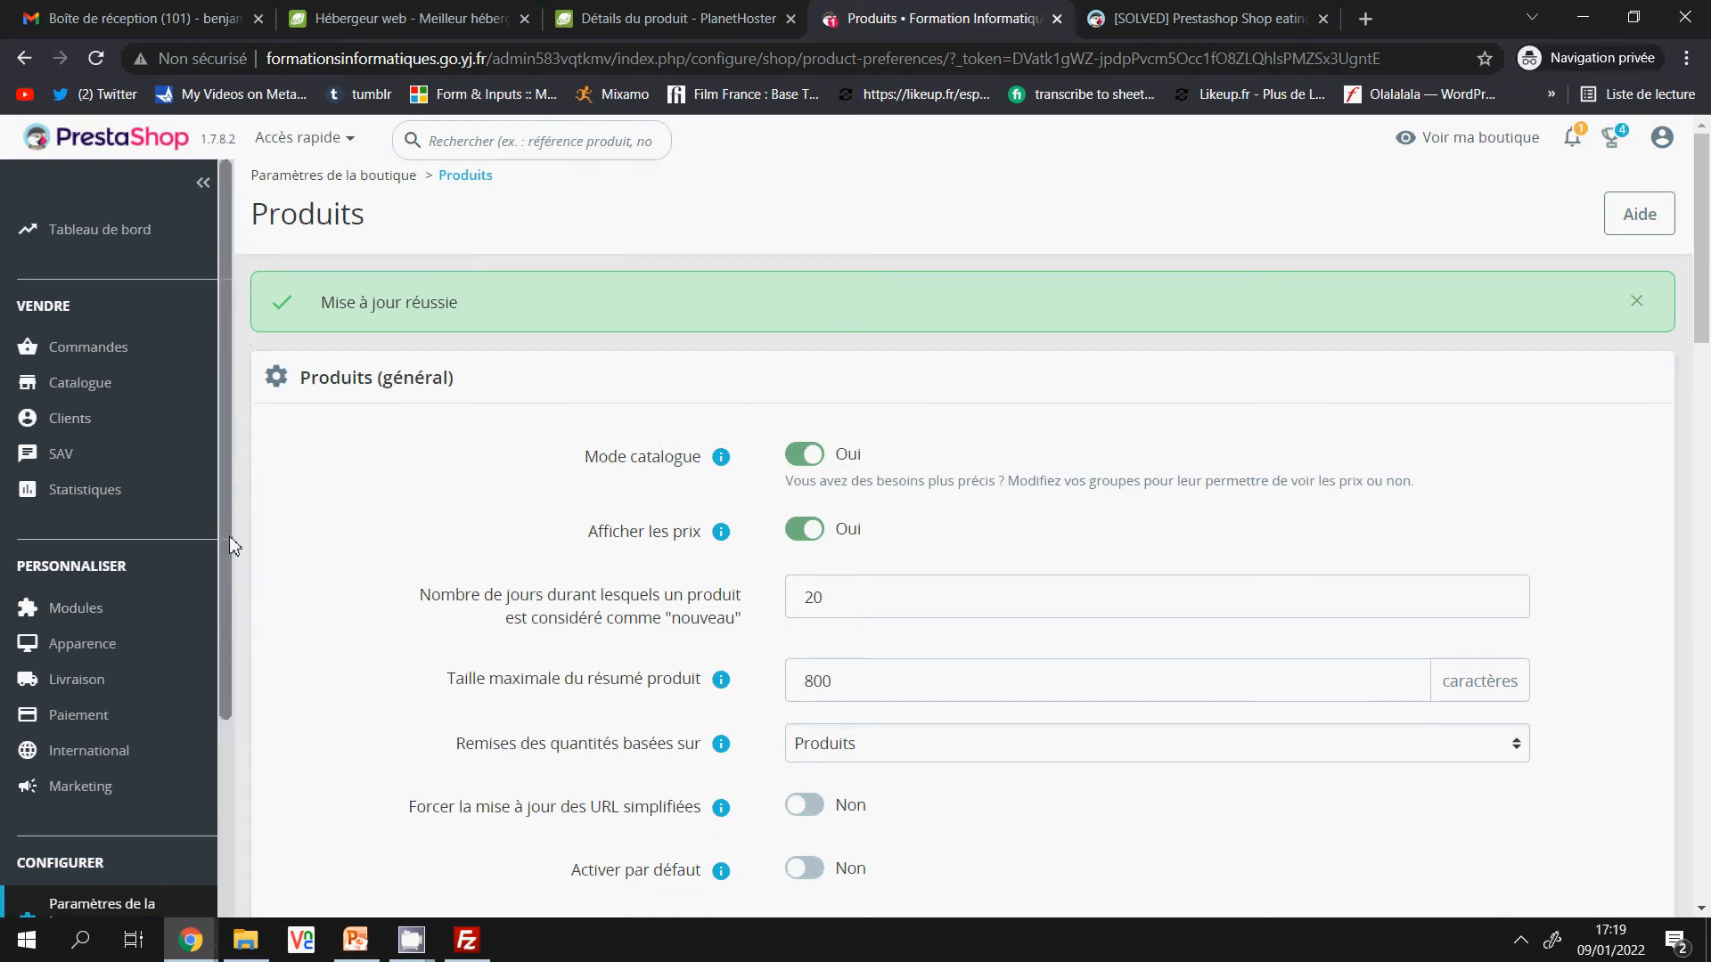
Start a new category in the catalogue and name it Bureautique.
{"action": "left_click_drag", "start_coordinate": [227, 538], "coordinate": [229, 466]}
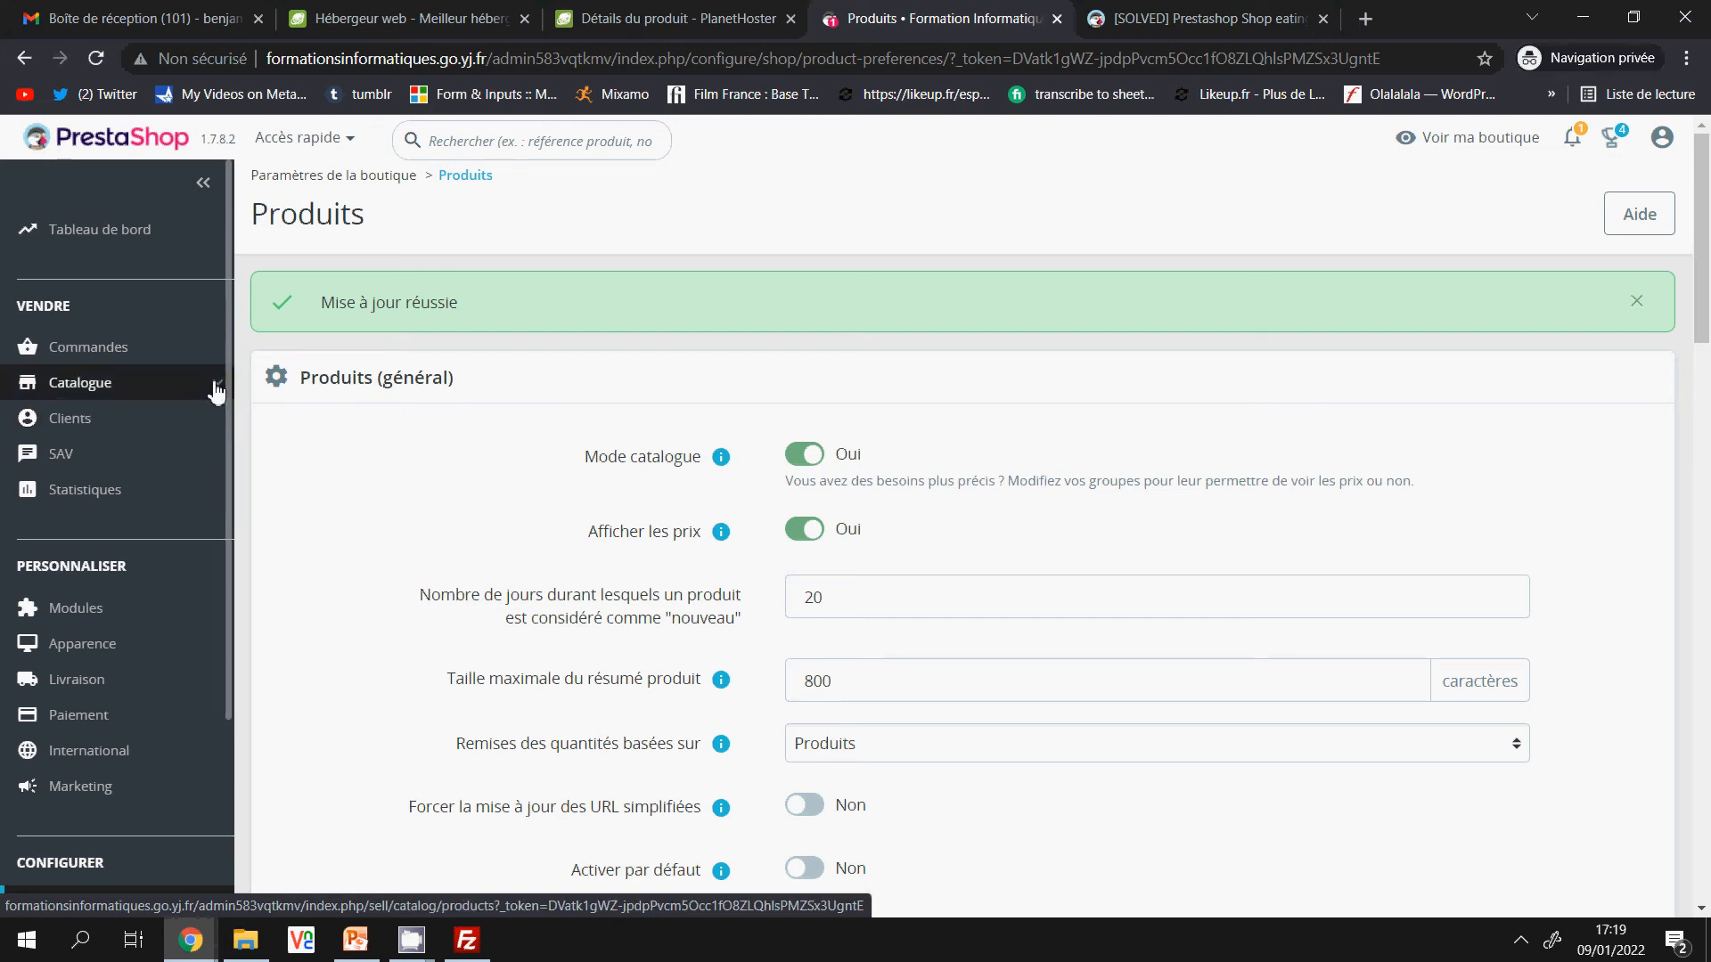
{"action": "left_click", "coordinate": [62, 390]}
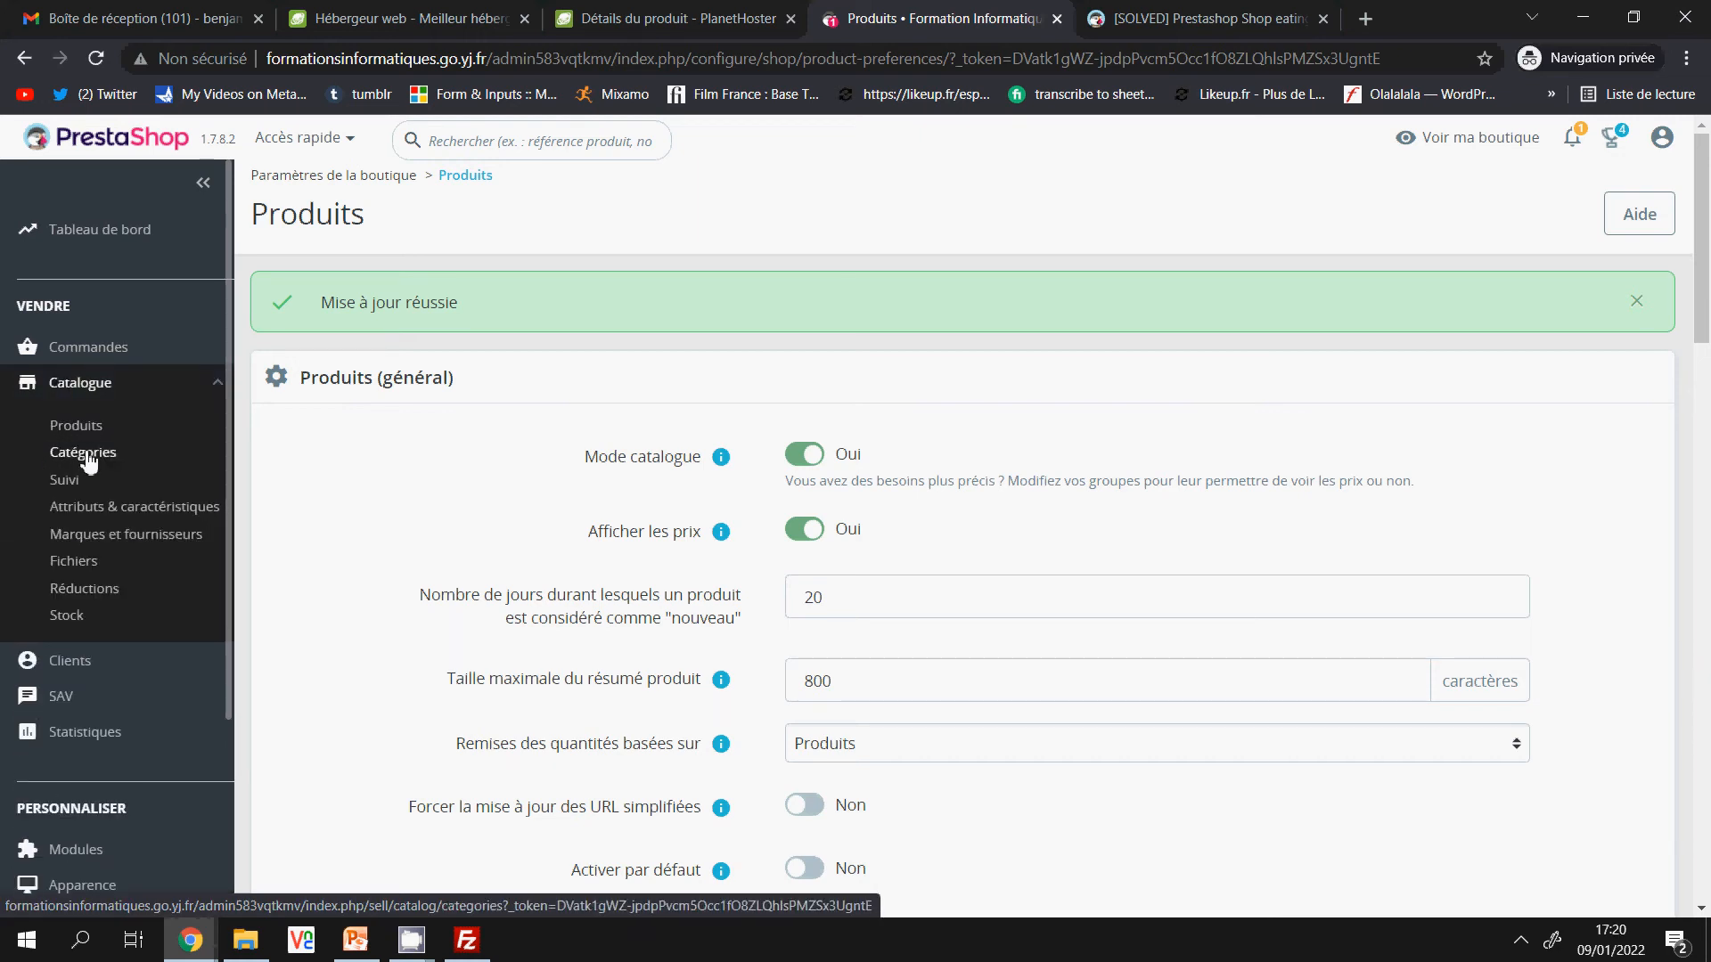
{"action": "left_click", "coordinate": [87, 462]}
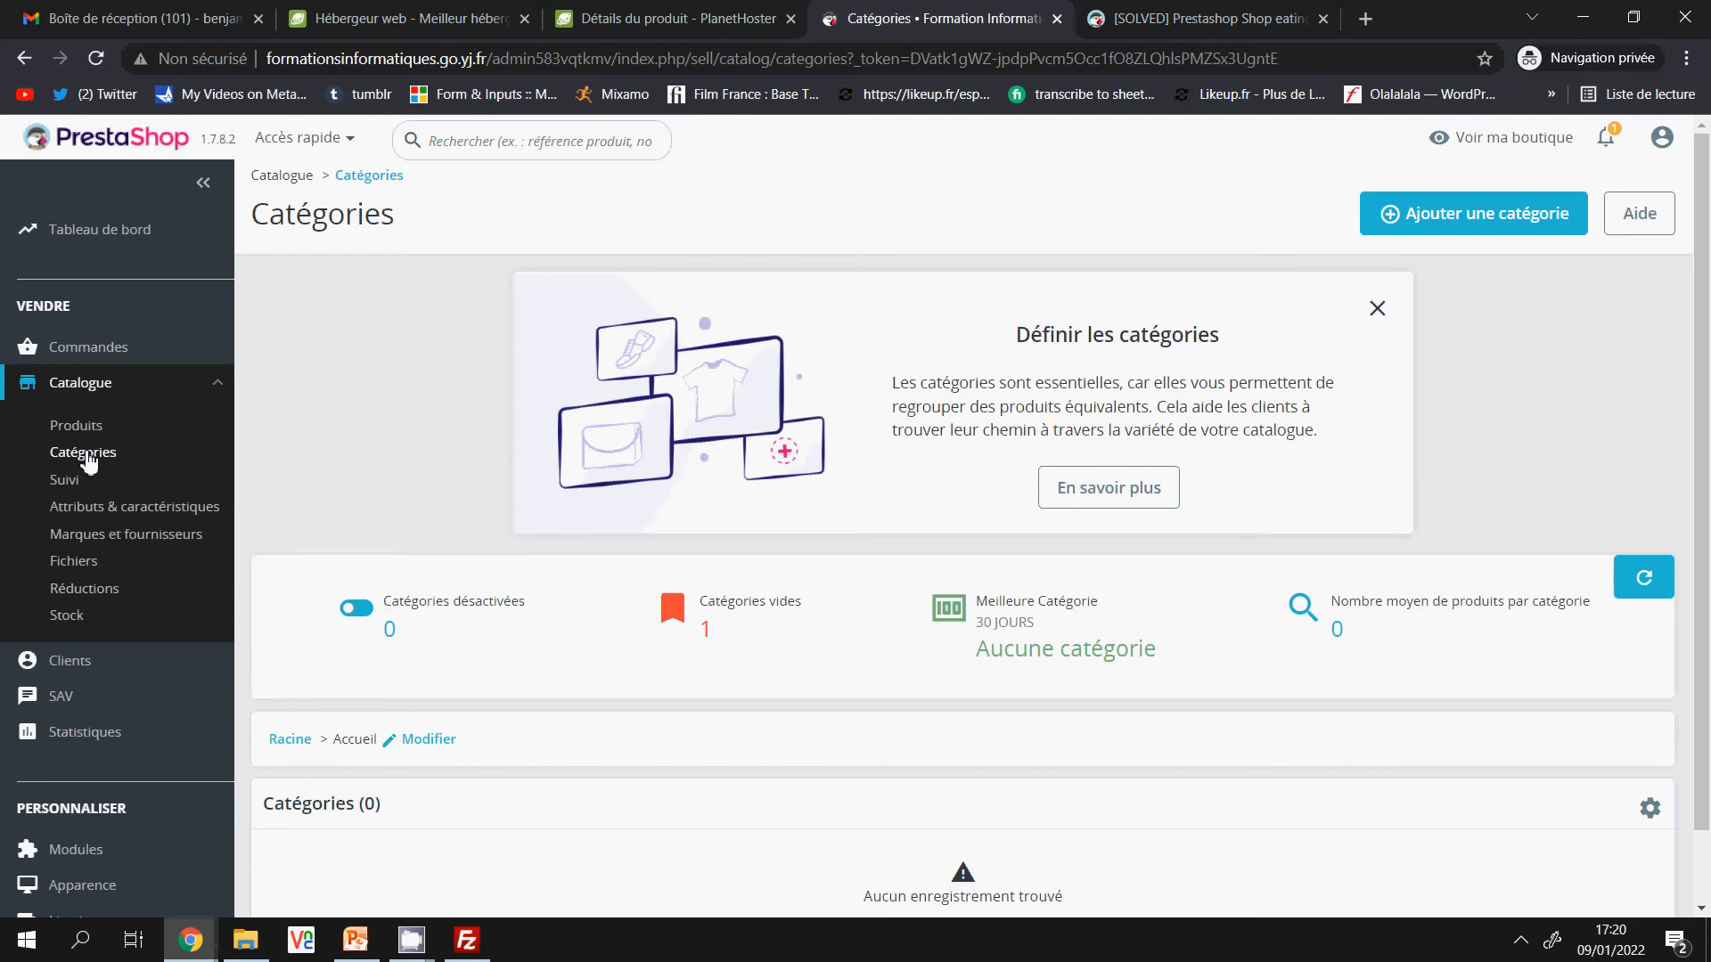
{"action": "left_click", "coordinate": [1464, 220]}
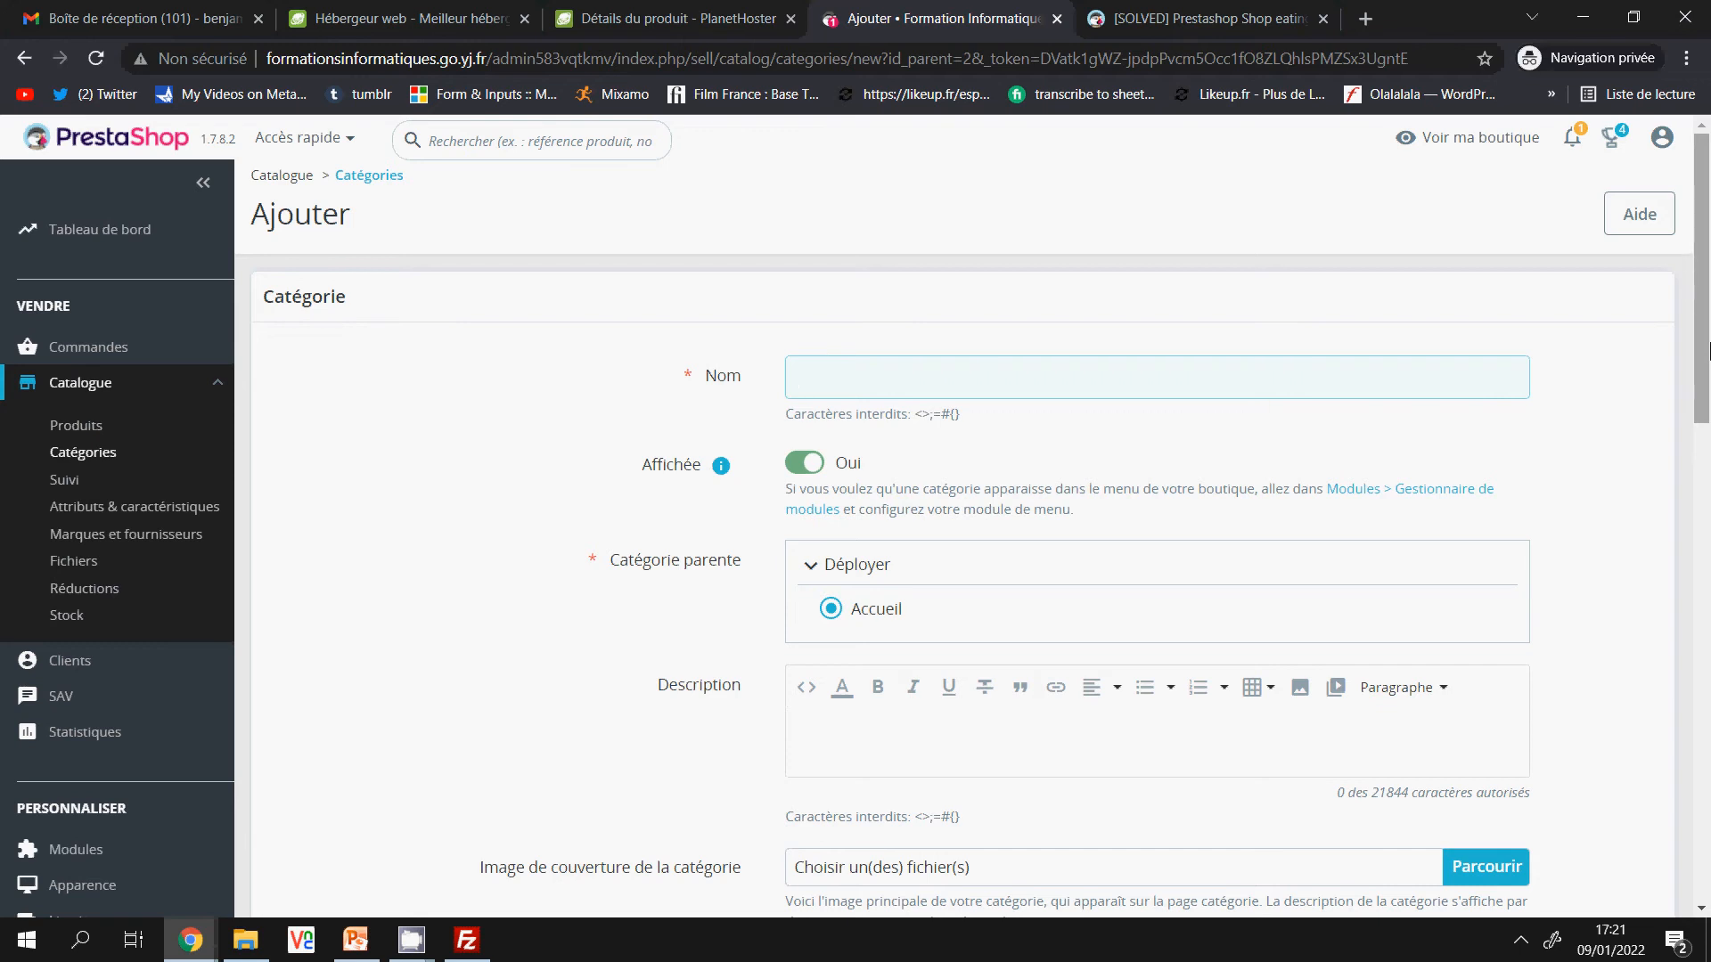
{"action": "type", "text": "Bureu"}
{"action": "type", "text": "utique"}
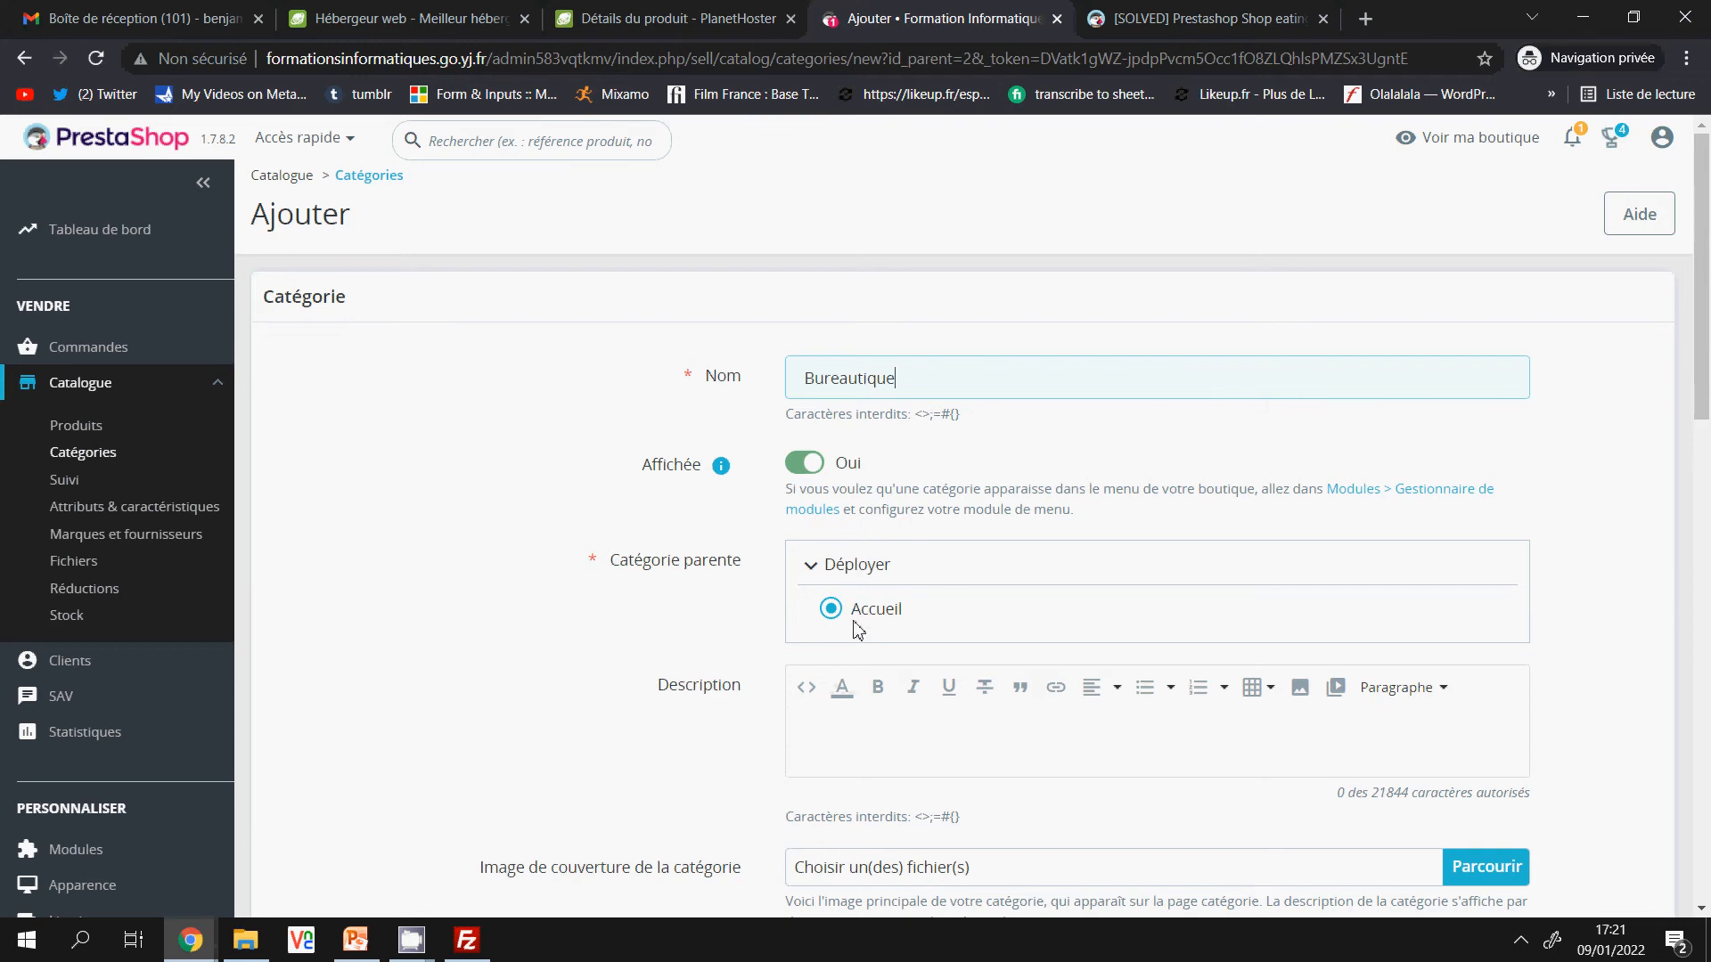
Enter "Toutes les formations concernant la bureautique" as the category description.
{"action": "left_click_drag", "start_coordinate": [1706, 366], "coordinate": [1709, 464]}
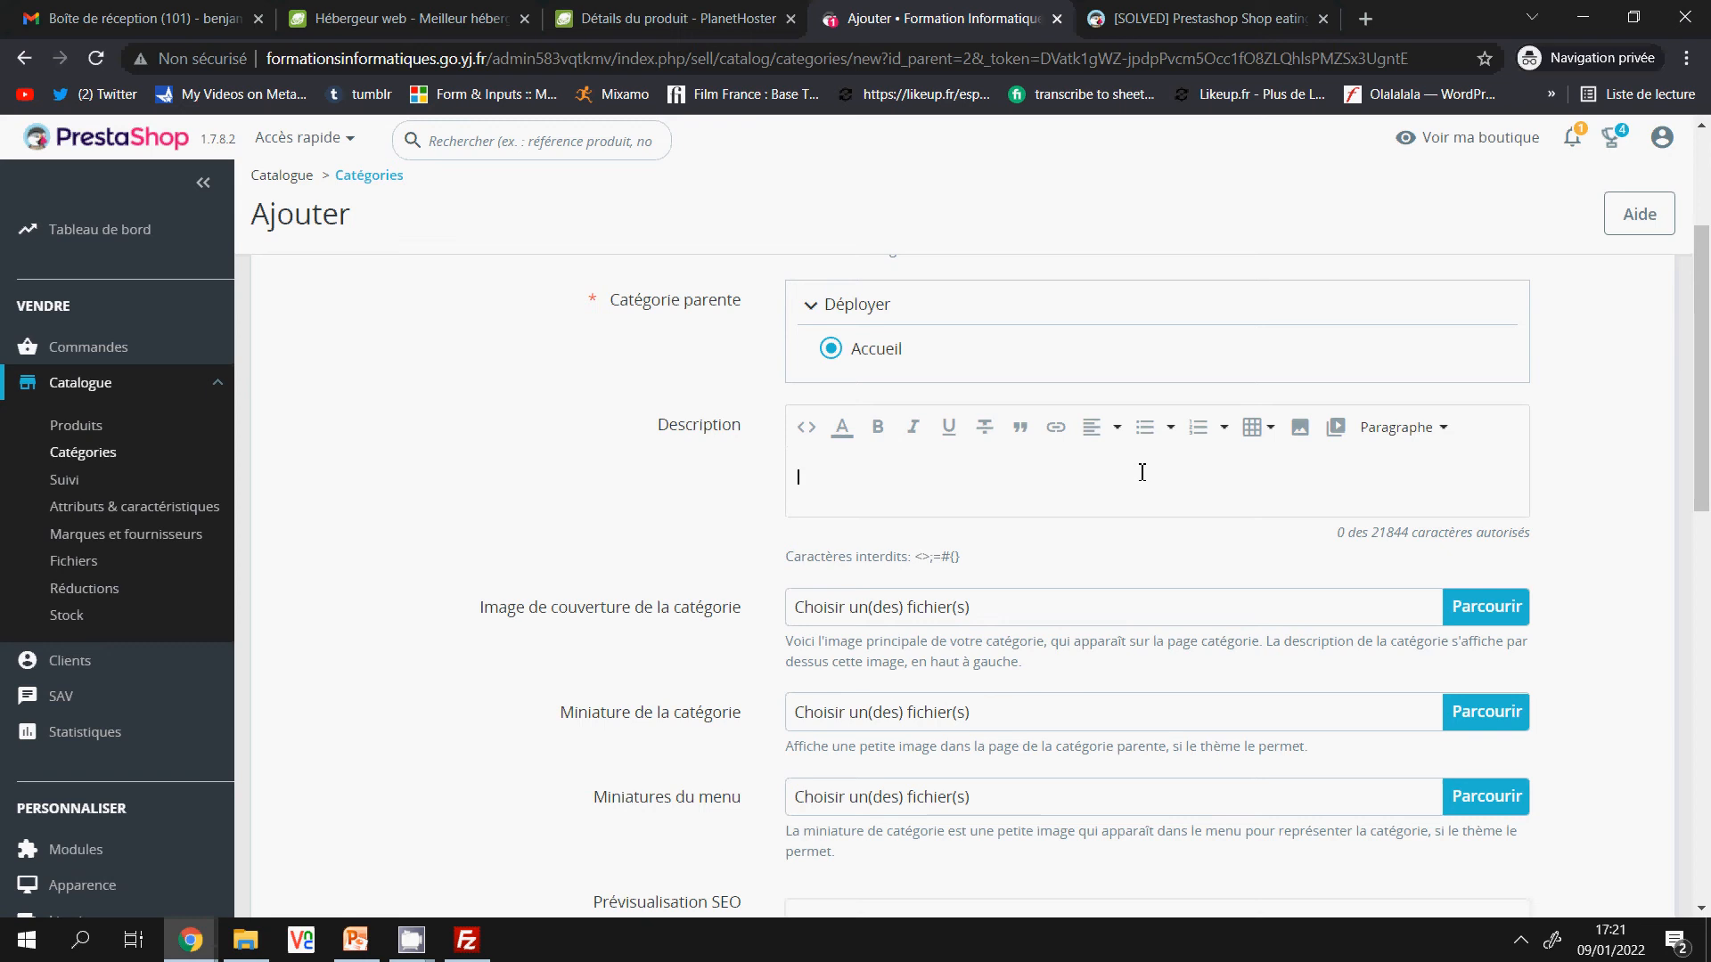
{"action": "type", "text": "Toutes les formations concer"}
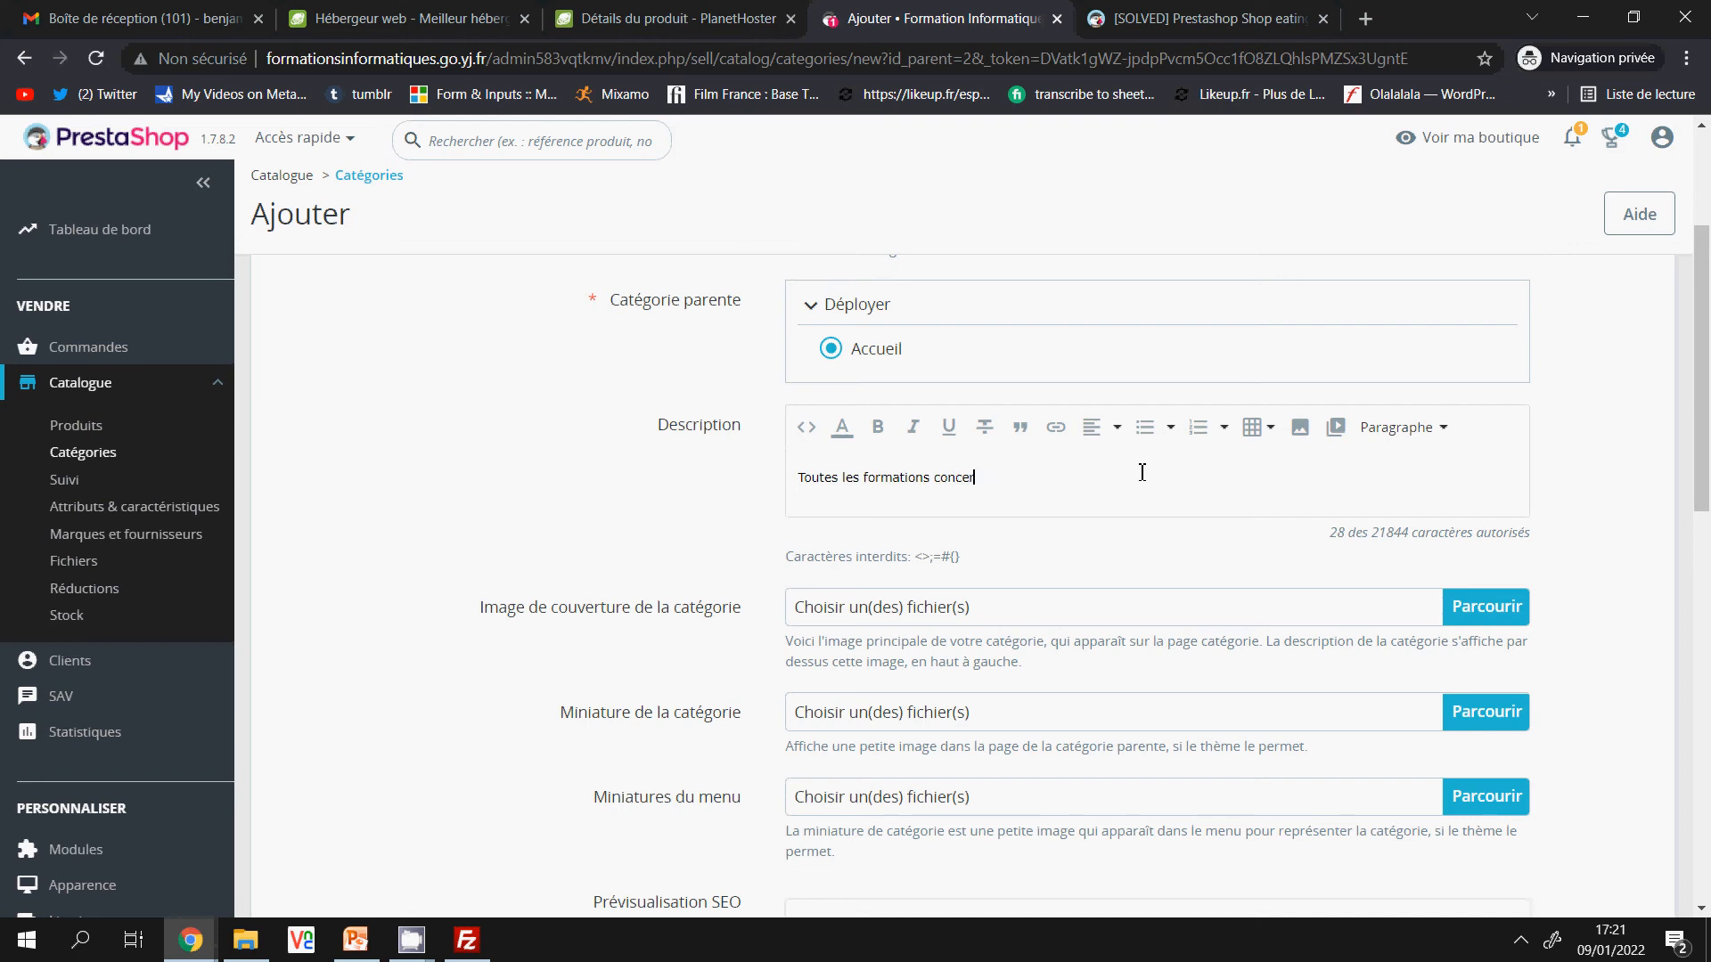
{"action": "type", "text": "nant la bureautique"}
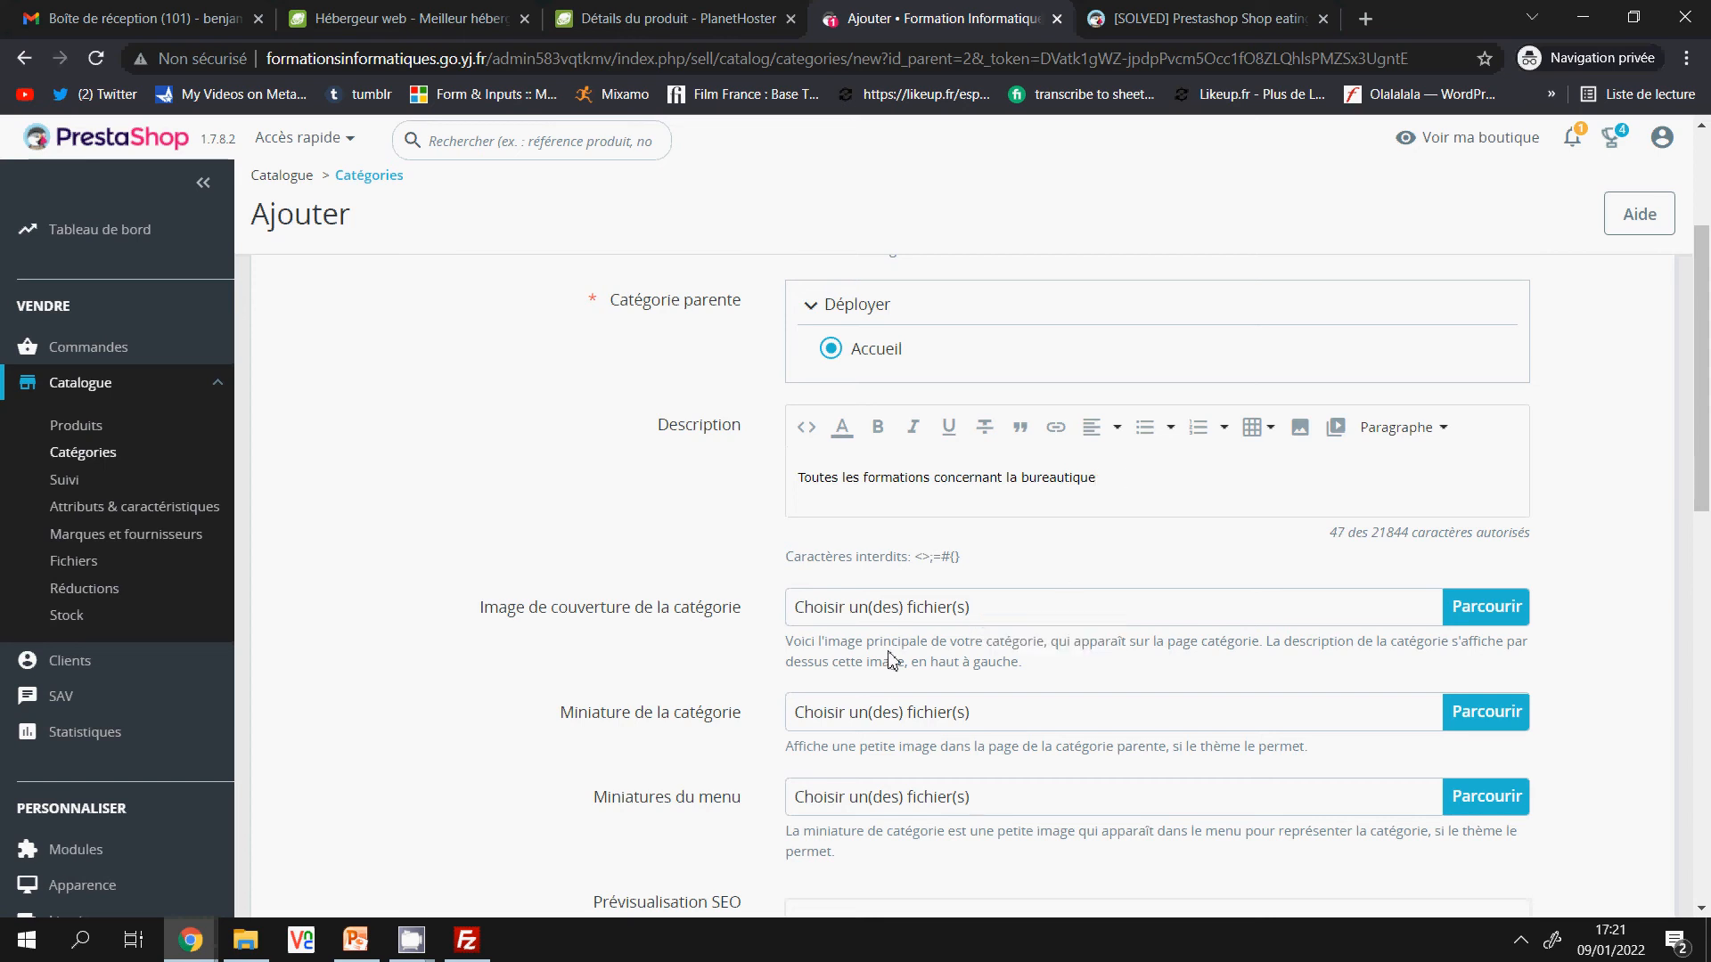
Open Google Images in a new browser tab by searching the web for "image".
{"action": "left_click_drag", "start_coordinate": [1706, 451], "coordinate": [1707, 485]}
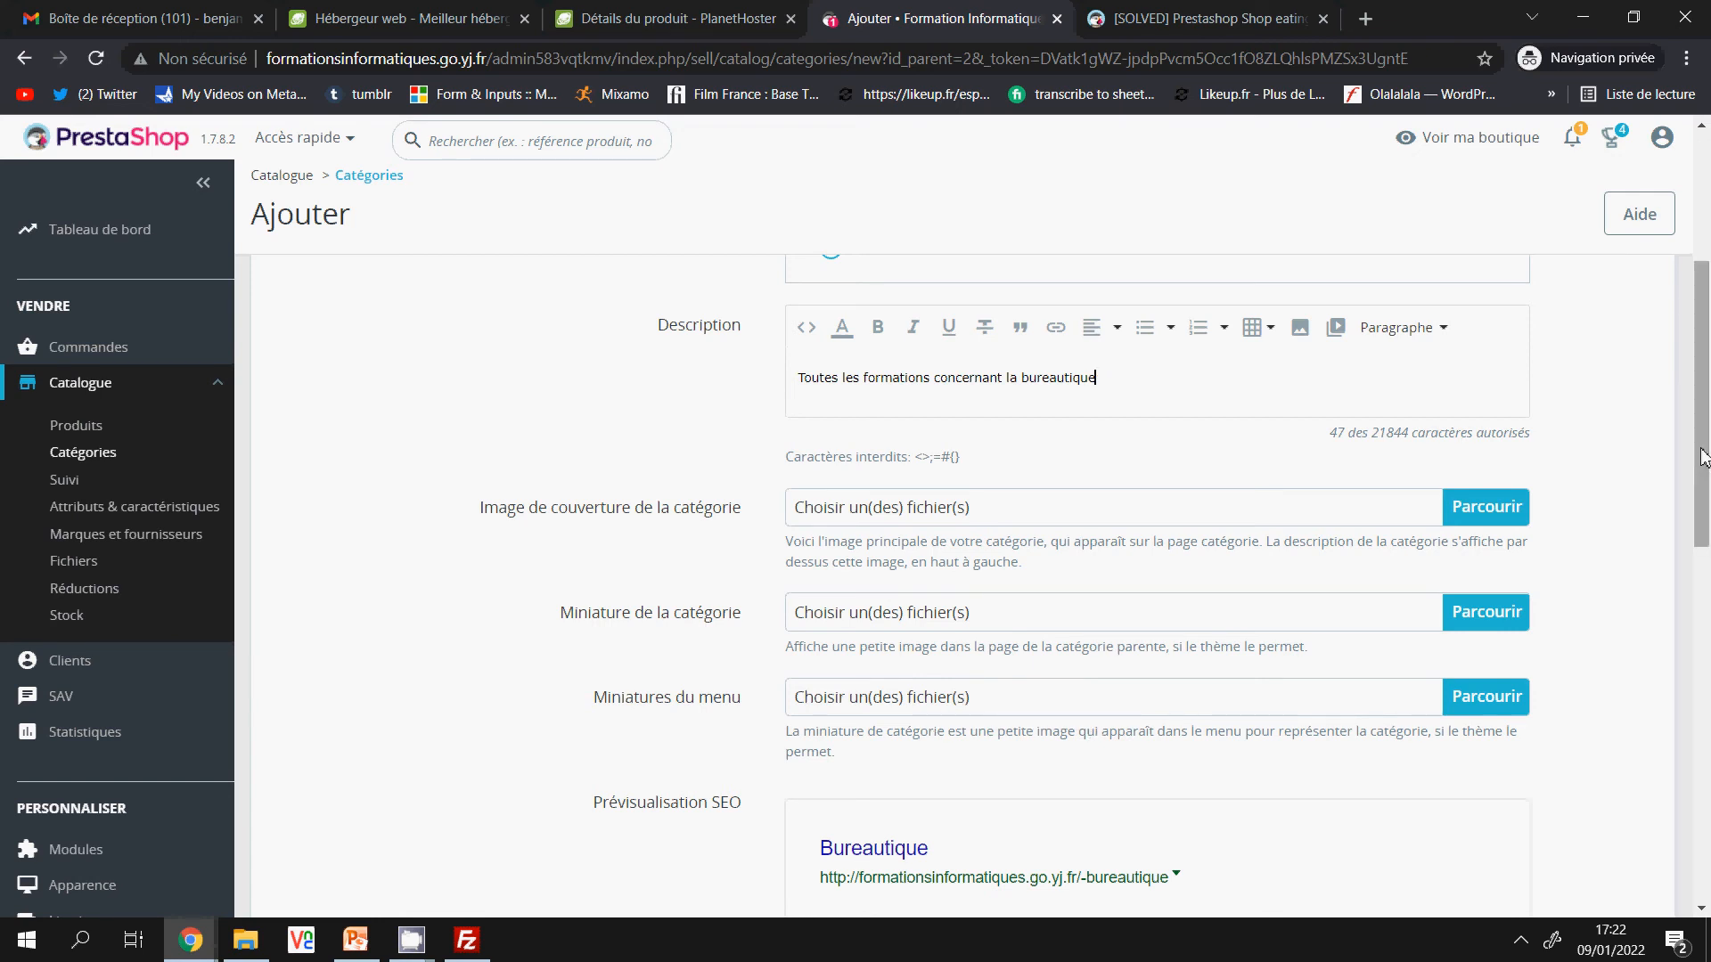
{"action": "left_click_drag", "start_coordinate": [1702, 456], "coordinate": [1605, 557]}
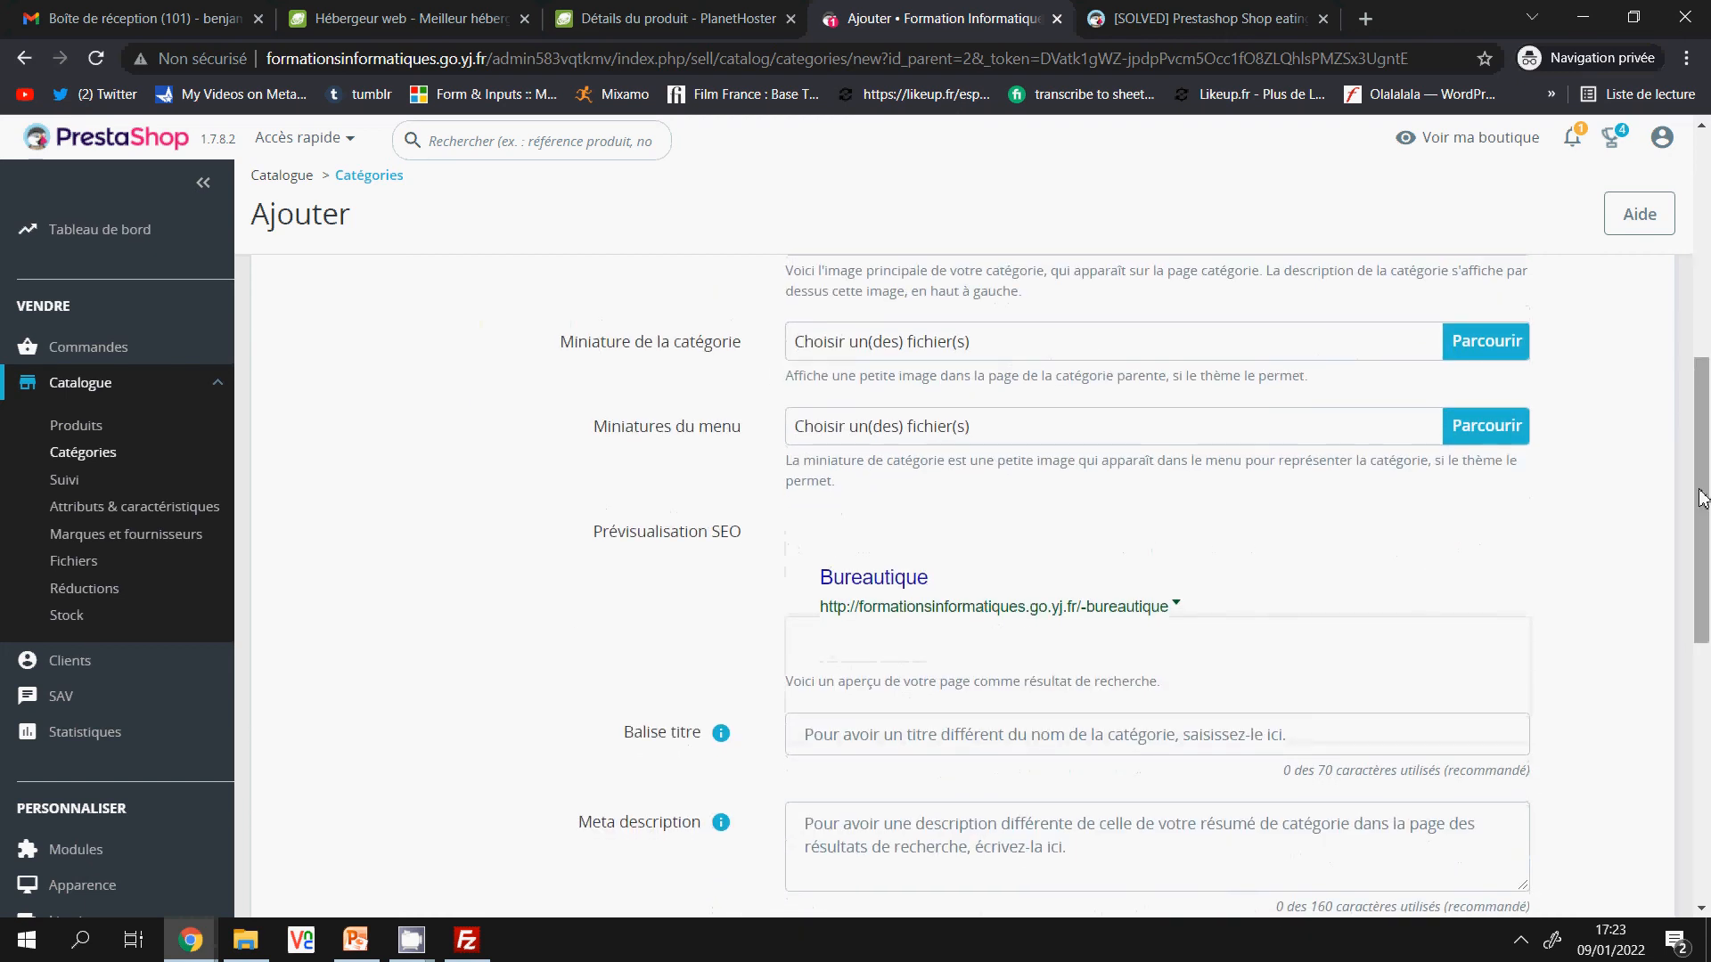
{"action": "left_click_drag", "start_coordinate": [1702, 498], "coordinate": [1707, 385]}
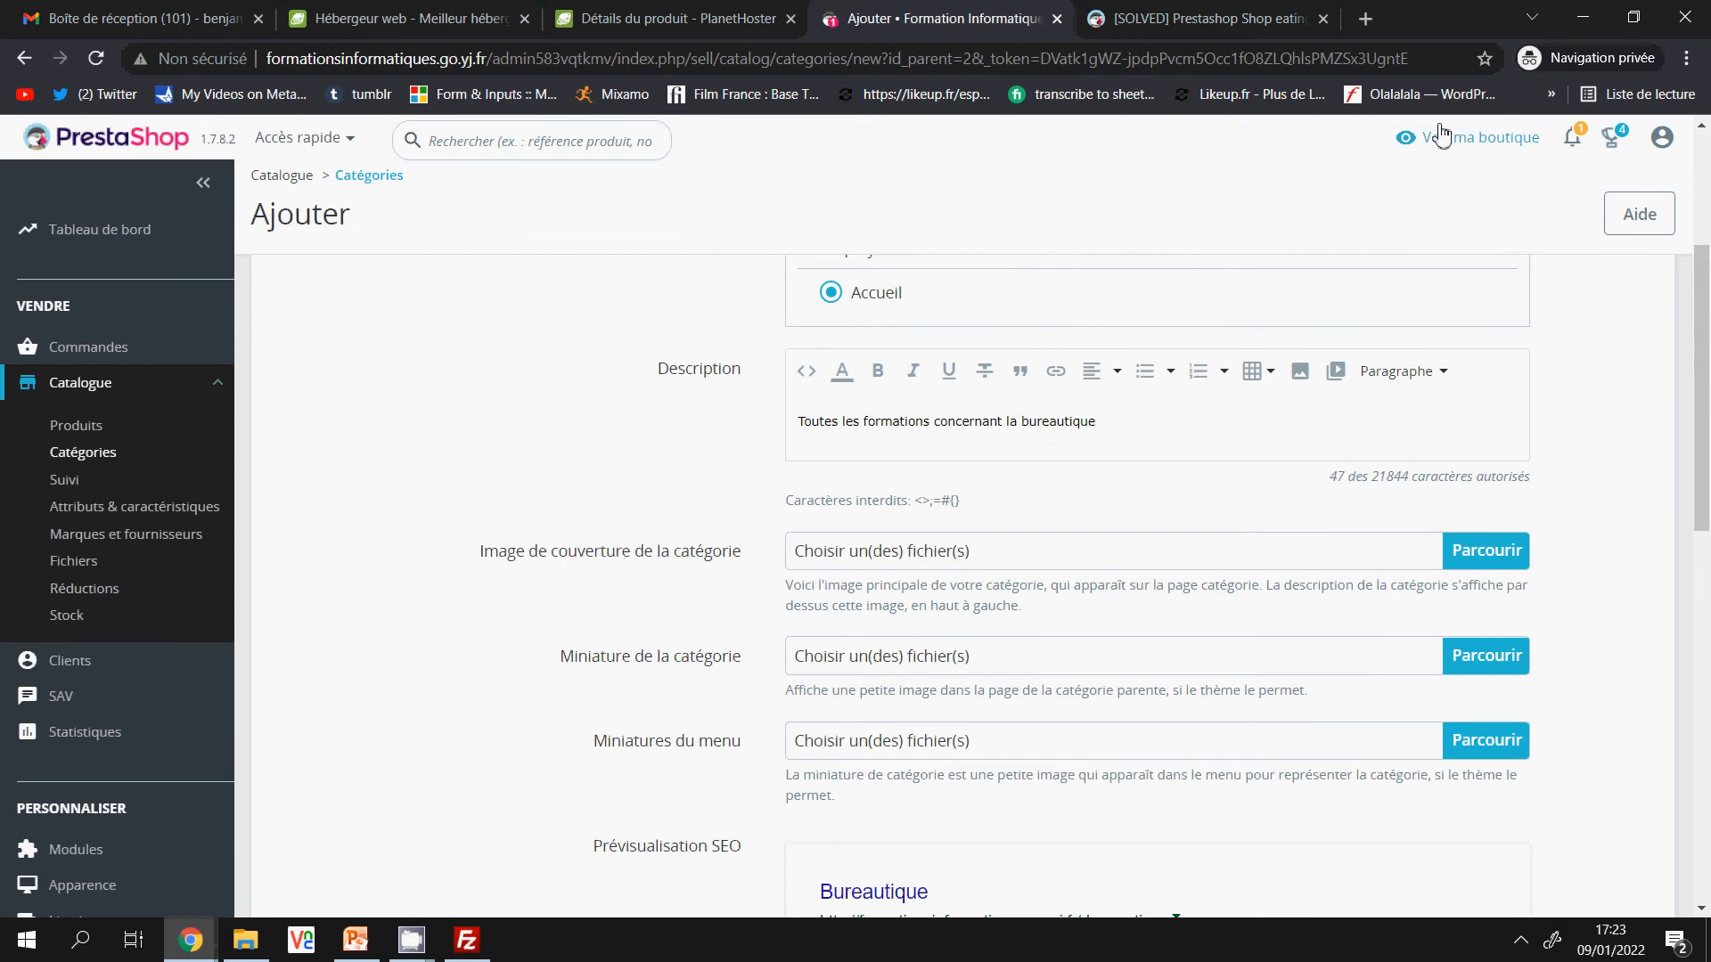
{"action": "left_click", "coordinate": [1366, 19]}
{"action": "type", "text": "image"}
{"action": "key", "text": "Return"}
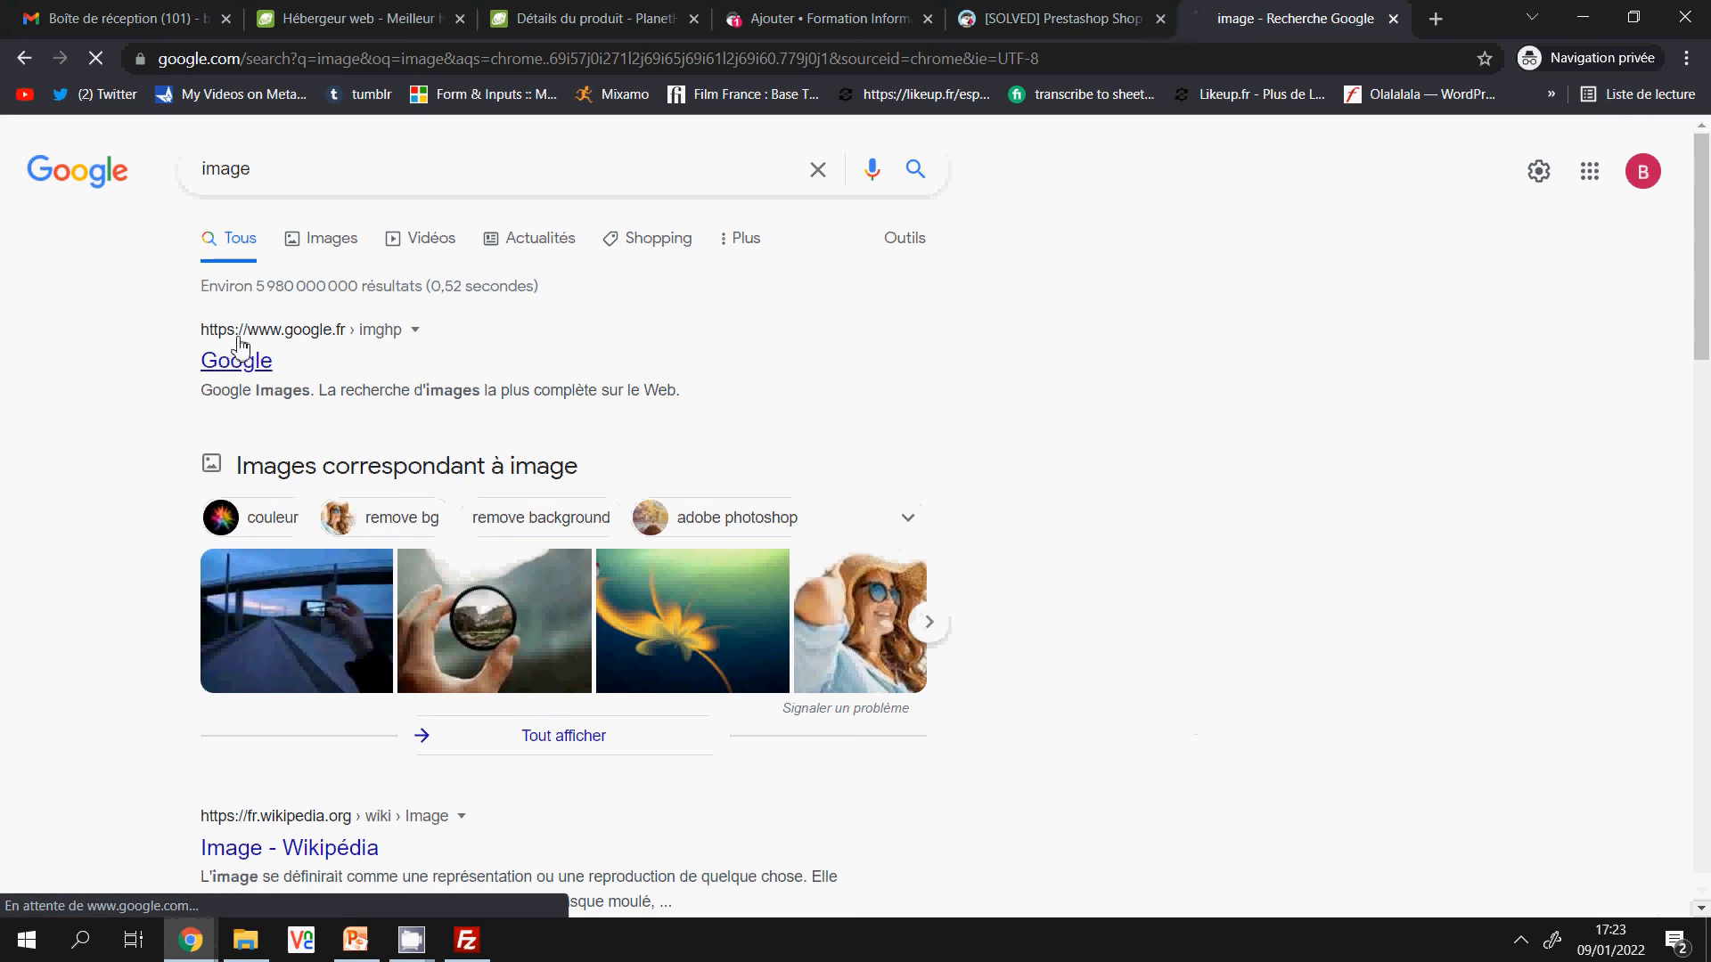
{"action": "left_click", "coordinate": [234, 359]}
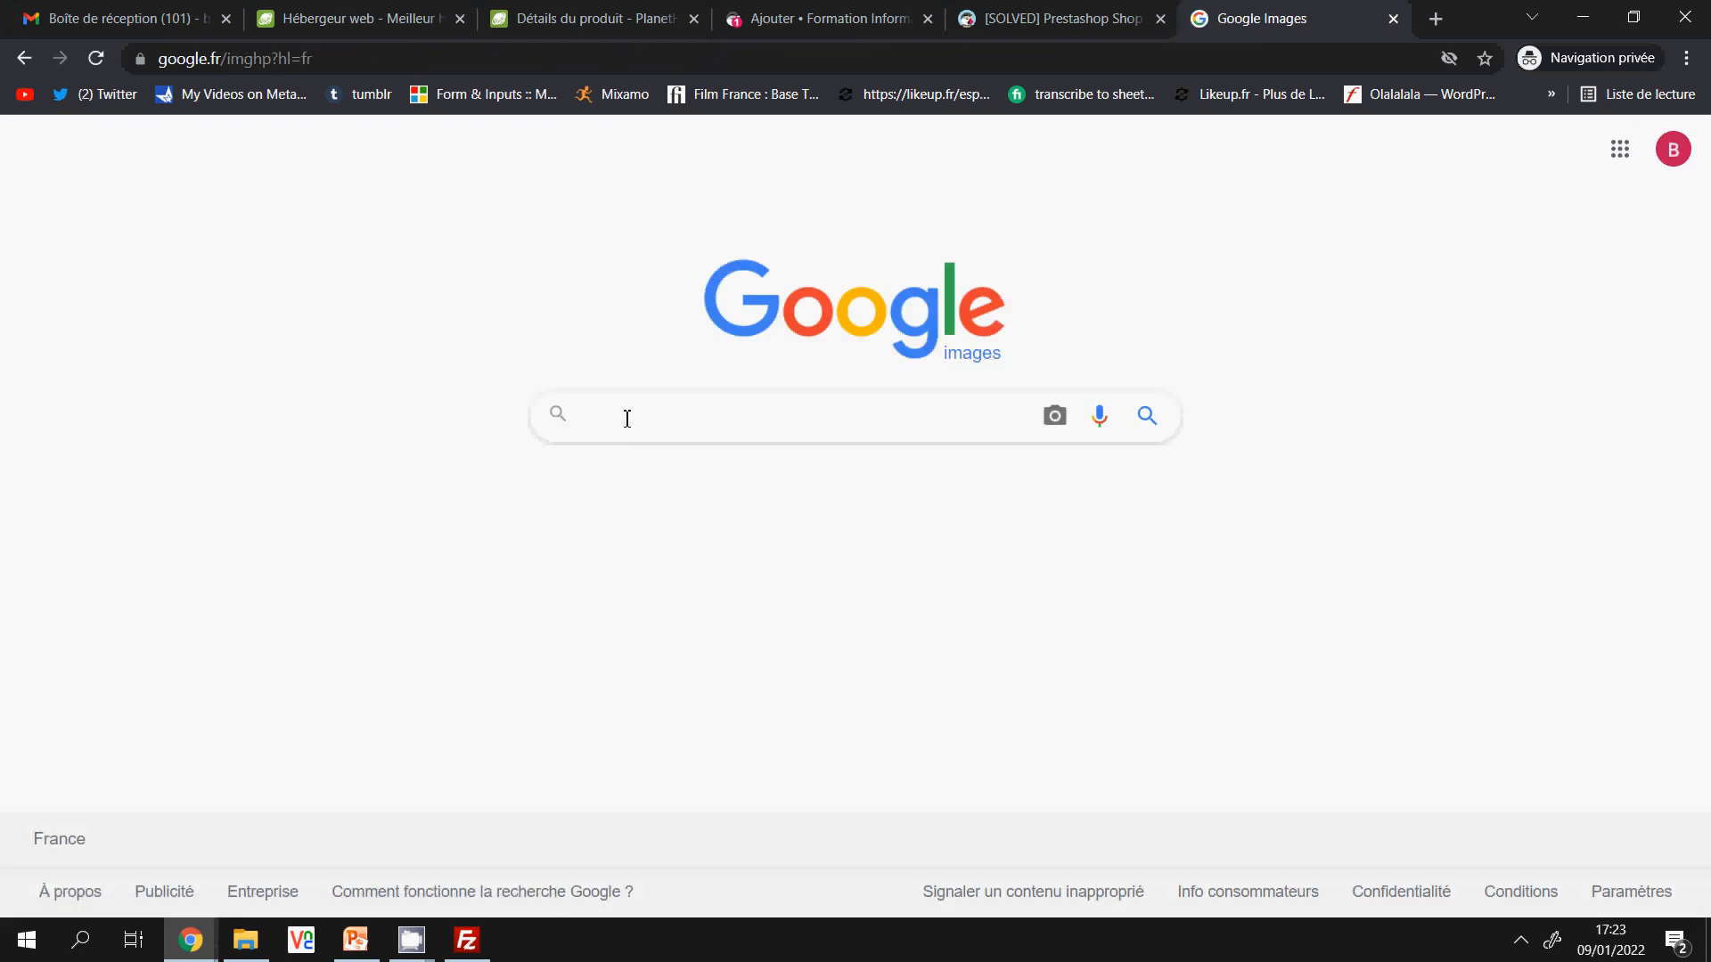
Search Google Images for "bureautique".
{"action": "type", "text": "bureatuq"}
{"action": "key", "text": "BackSpace"}
{"action": "key", "text": "BackSpace"}
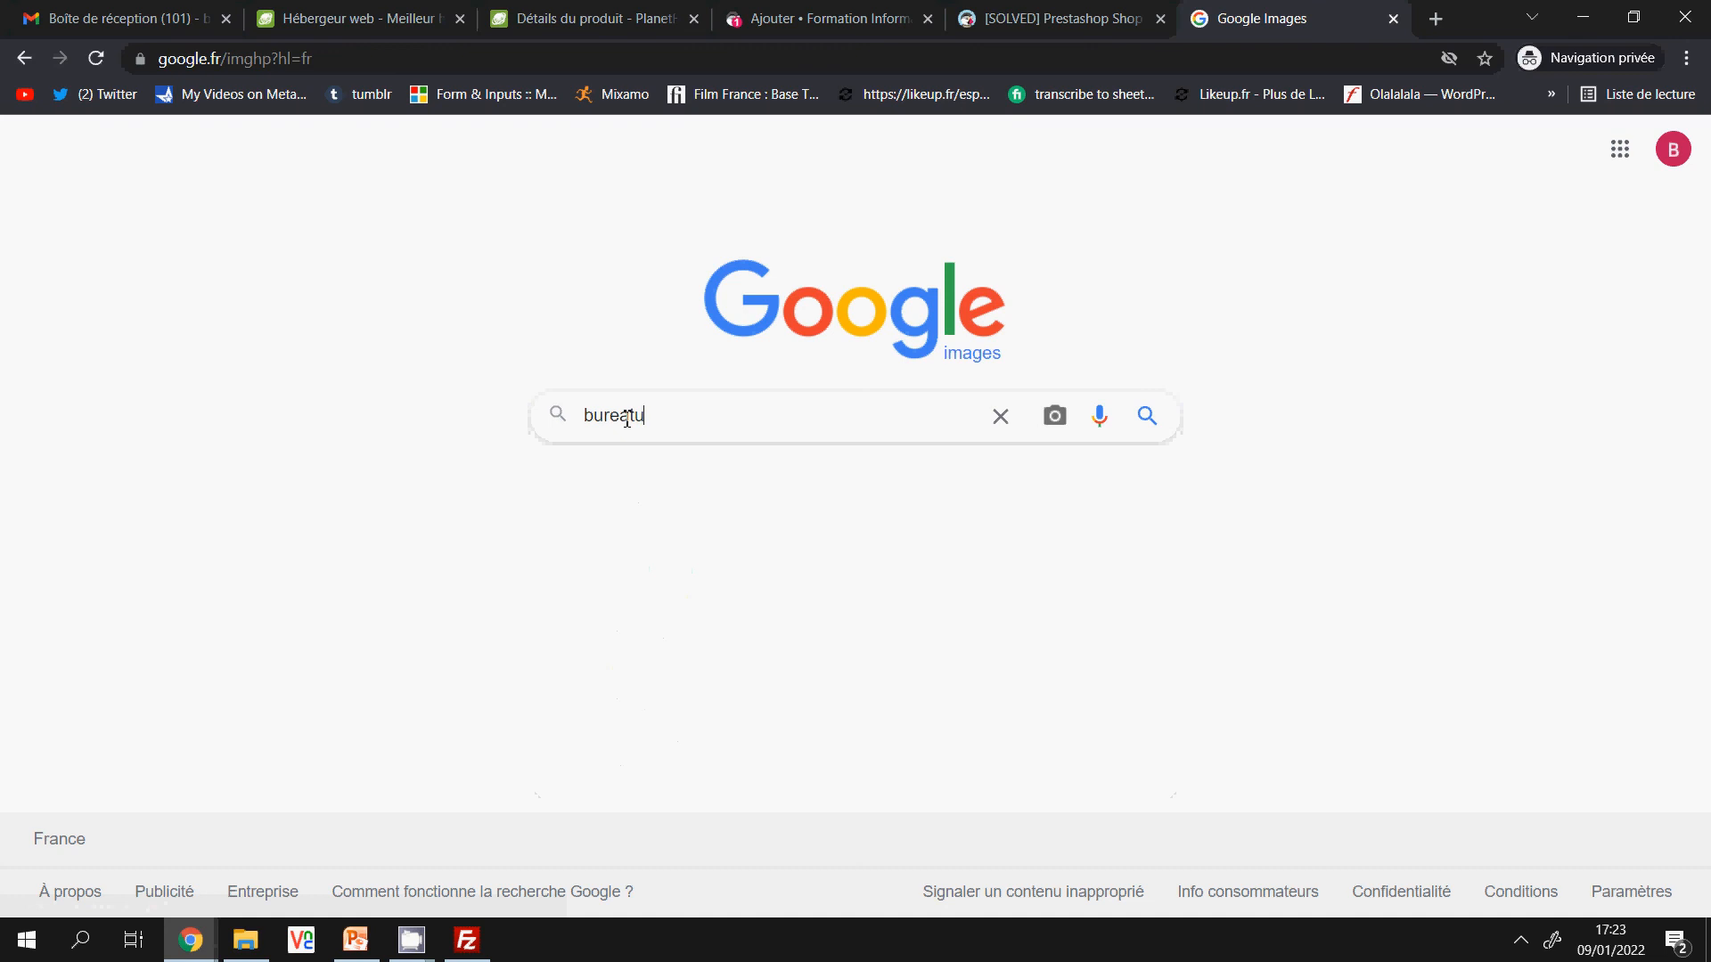
{"action": "type", "text": "ique"}
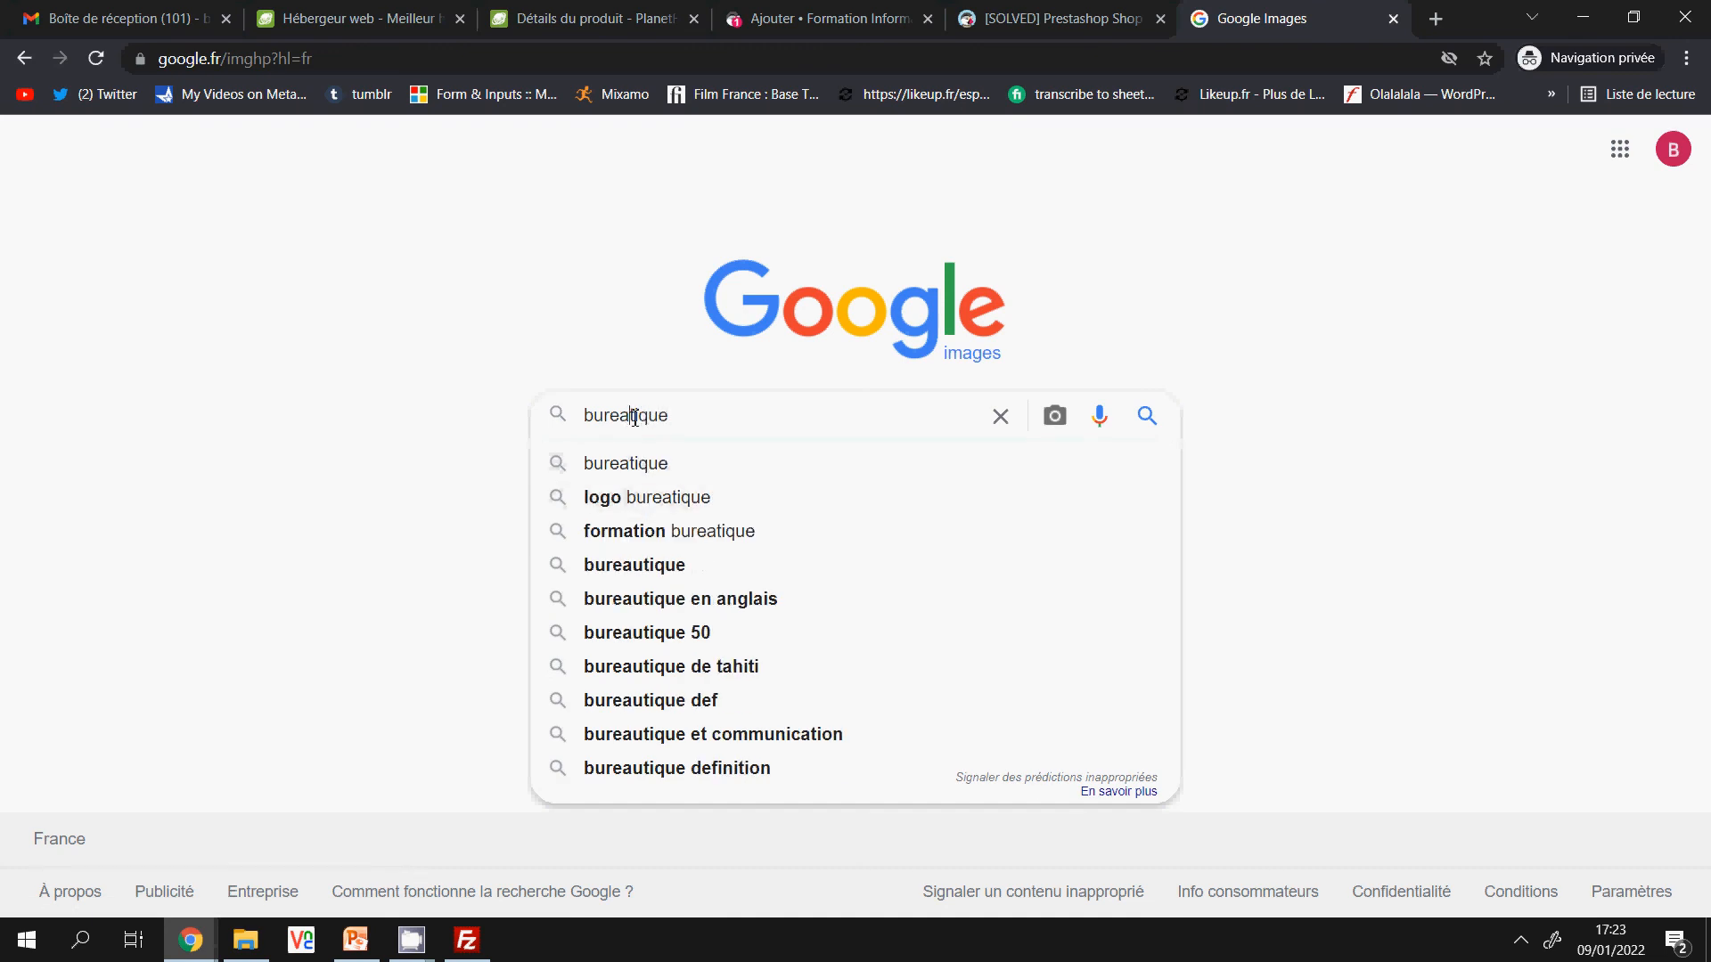
{"action": "left_click", "coordinate": [631, 416]}
{"action": "type", "text": "u"}
{"action": "key", "text": "Return"}
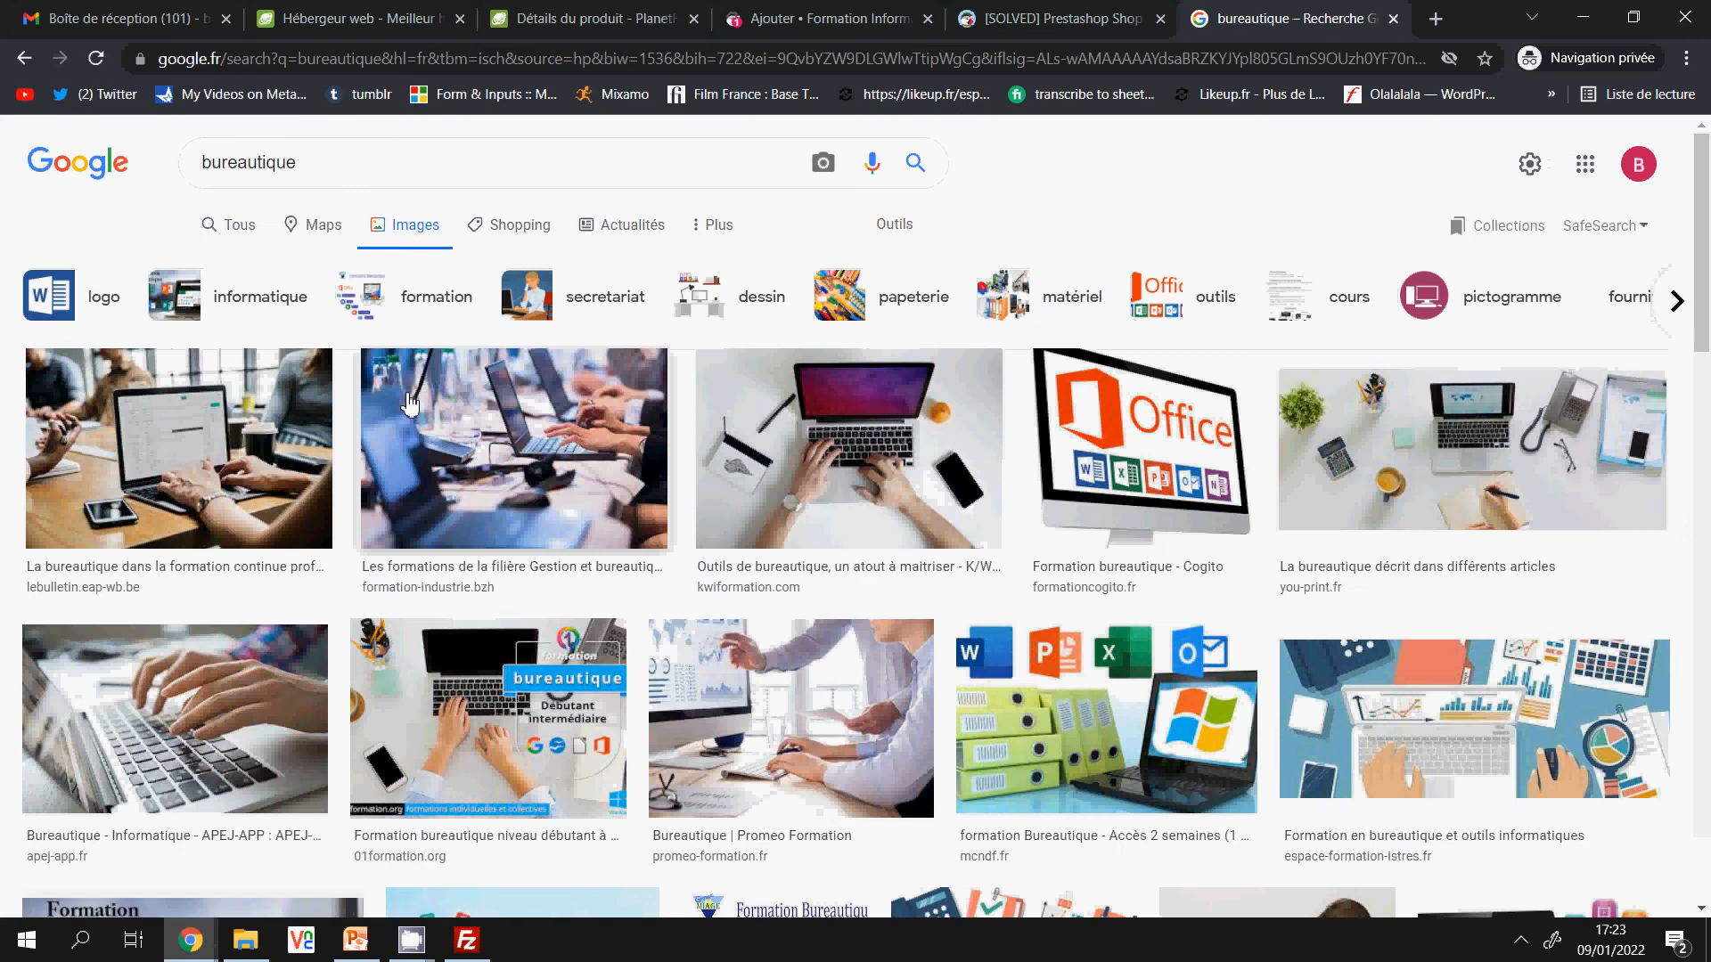
Pick the mcndf.fr picture of green binders with Office logos and start saving it into Documents > My CamStudio Videos.
{"action": "left_click", "coordinate": [1183, 464]}
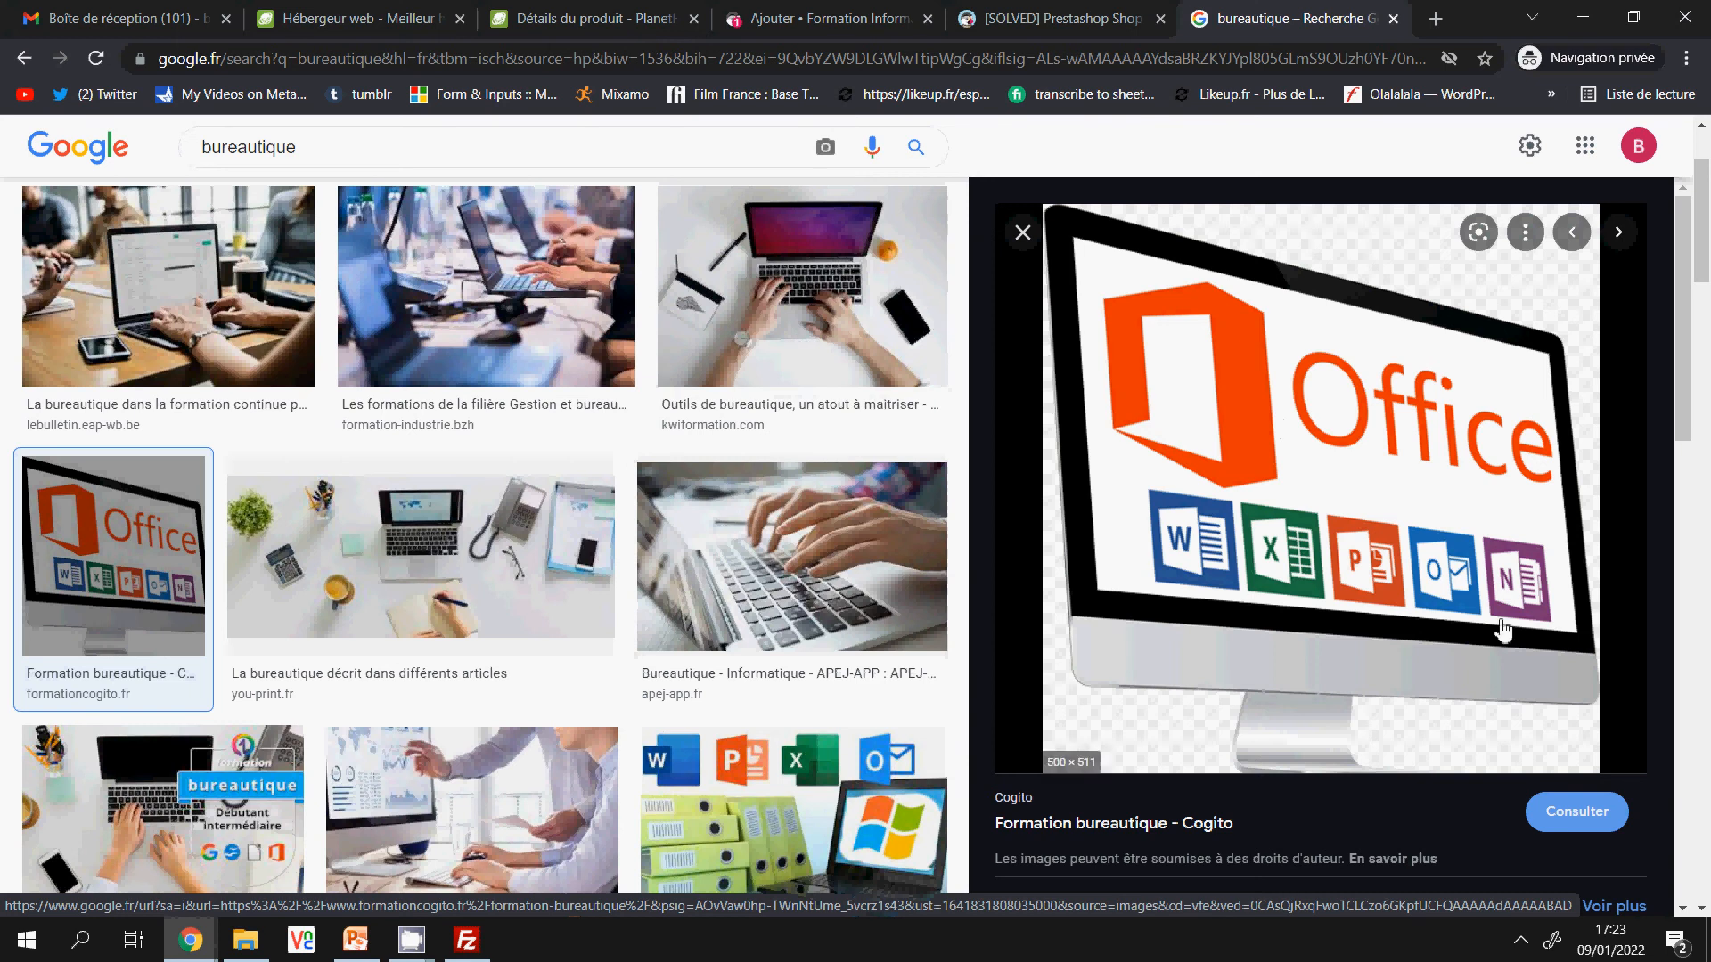
{"action": "left_click", "coordinate": [793, 807]}
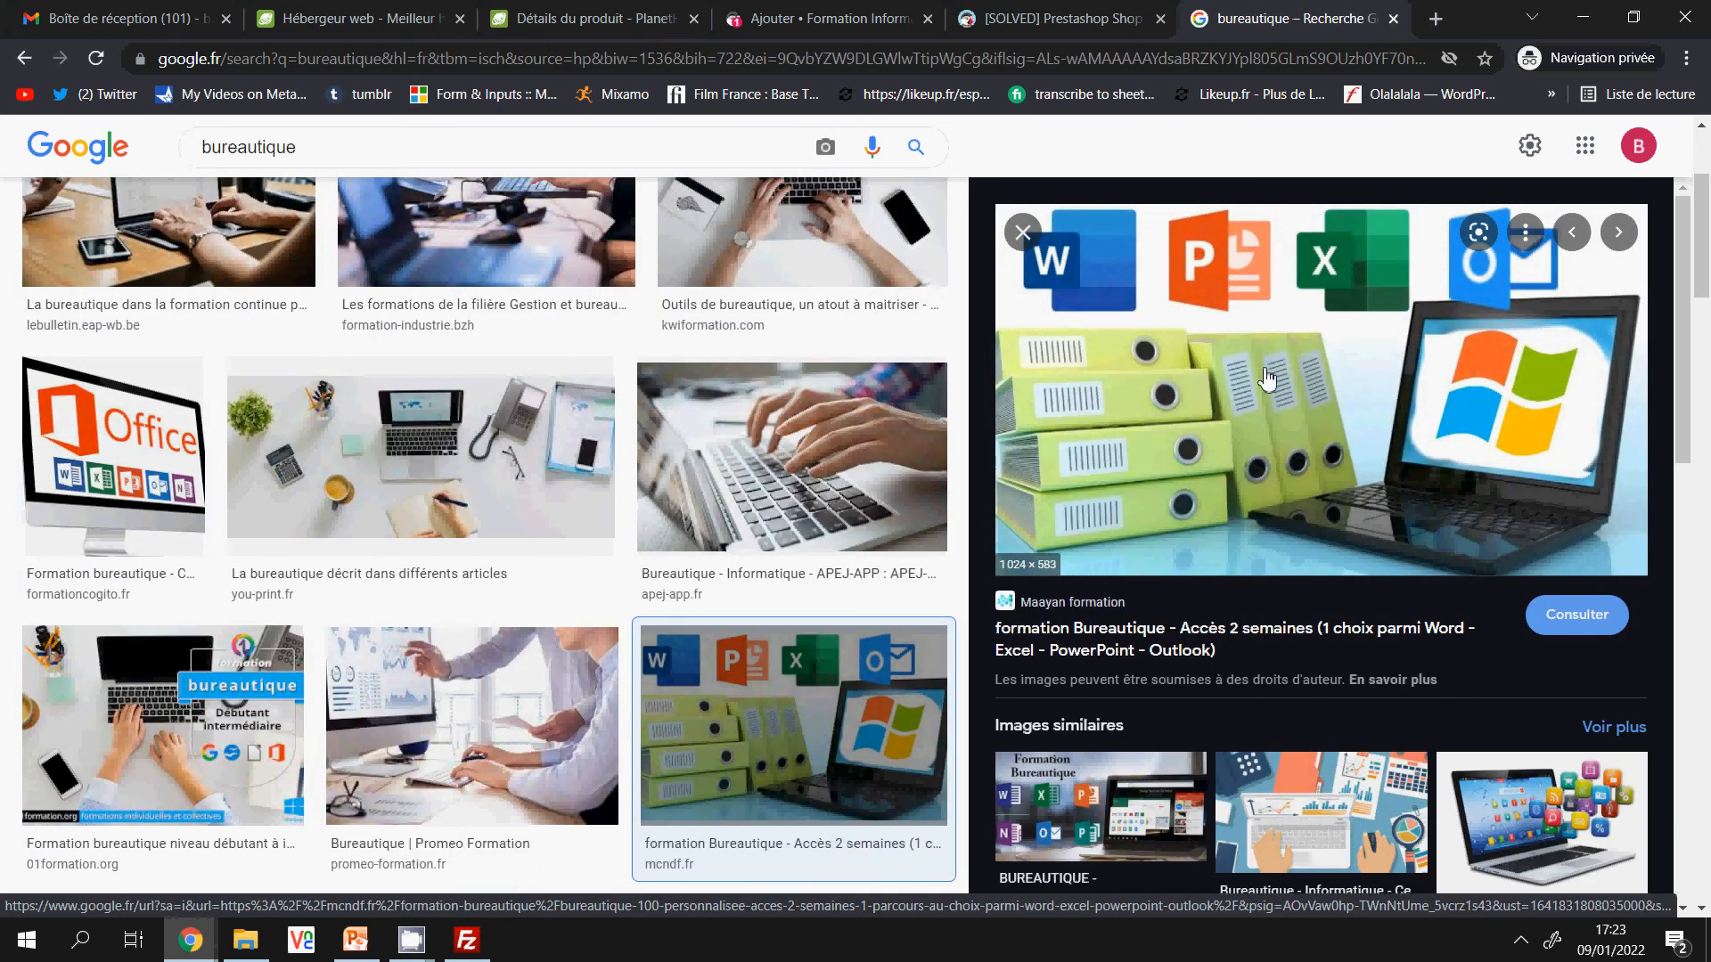
{"action": "right_click", "coordinate": [1218, 375]}
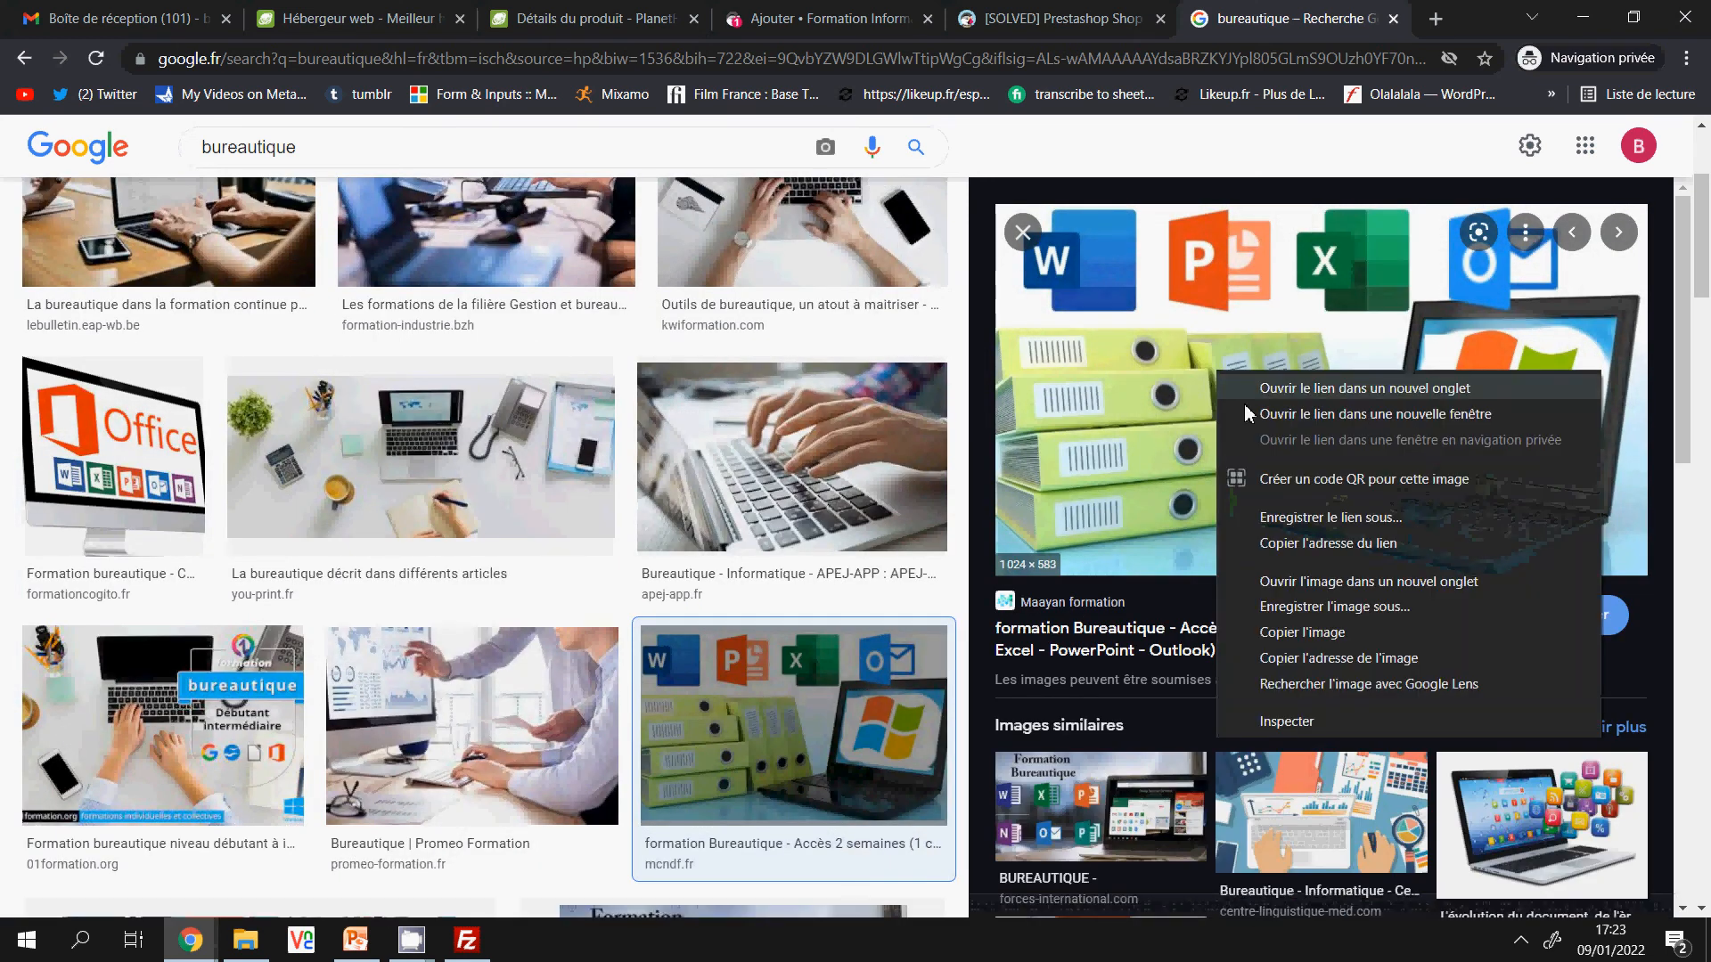
{"action": "left_click", "coordinate": [1289, 605]}
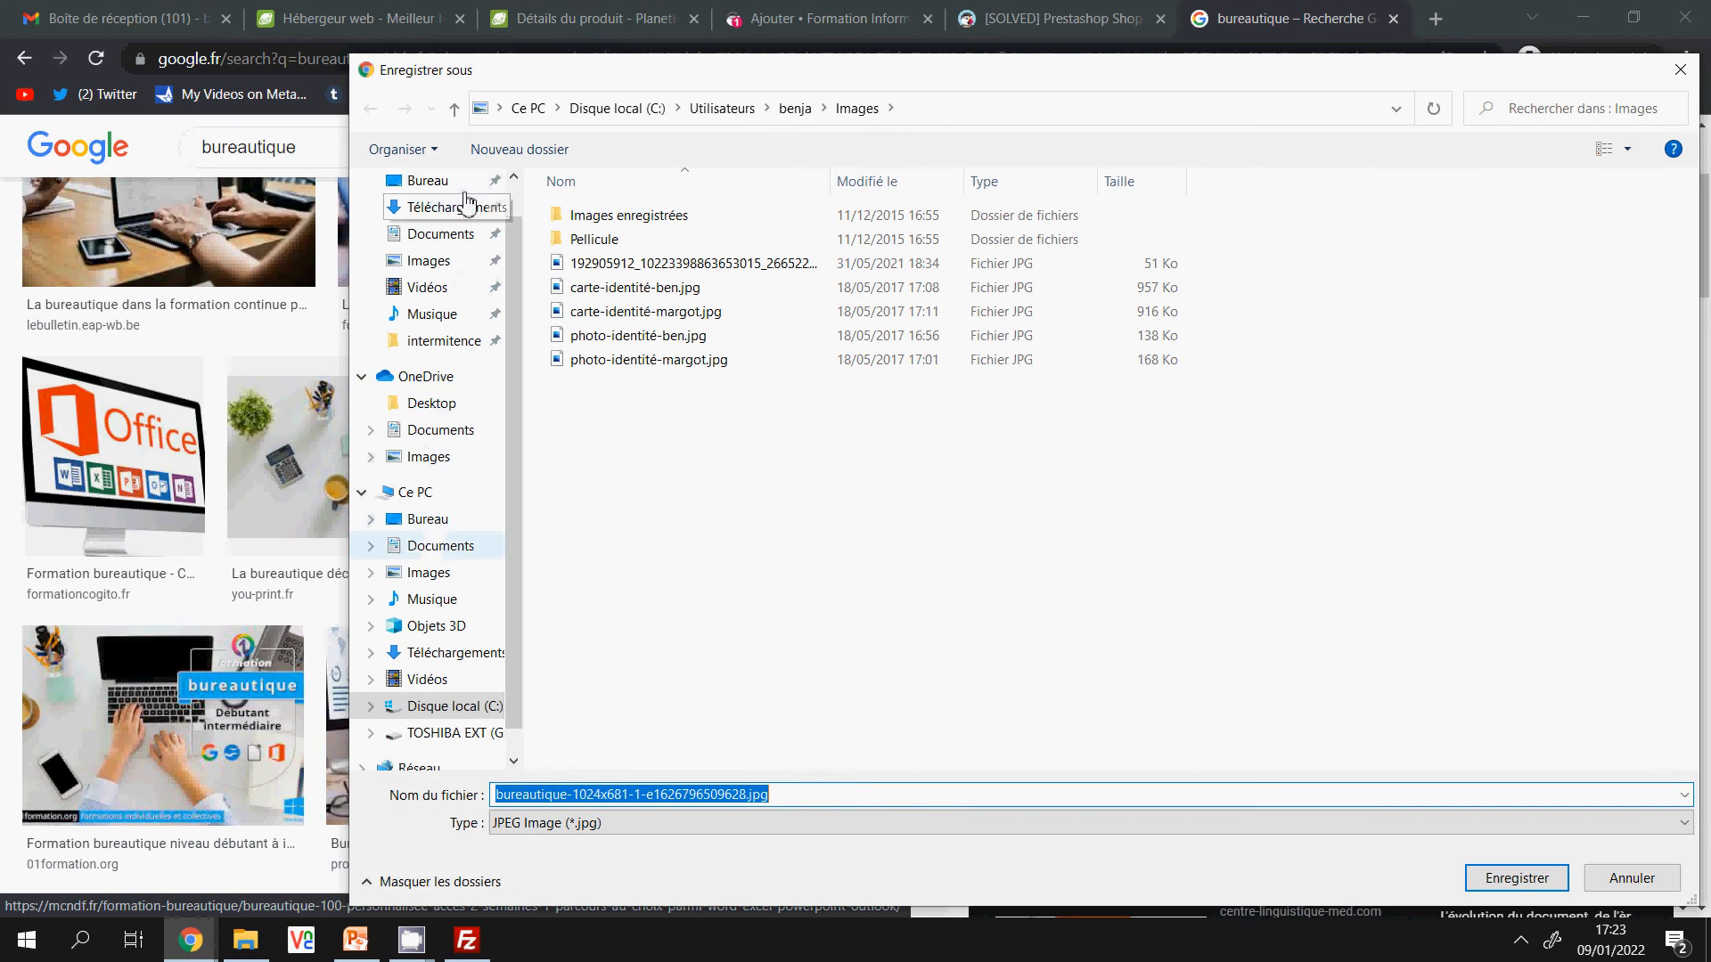
{"action": "left_click", "coordinate": [438, 549]}
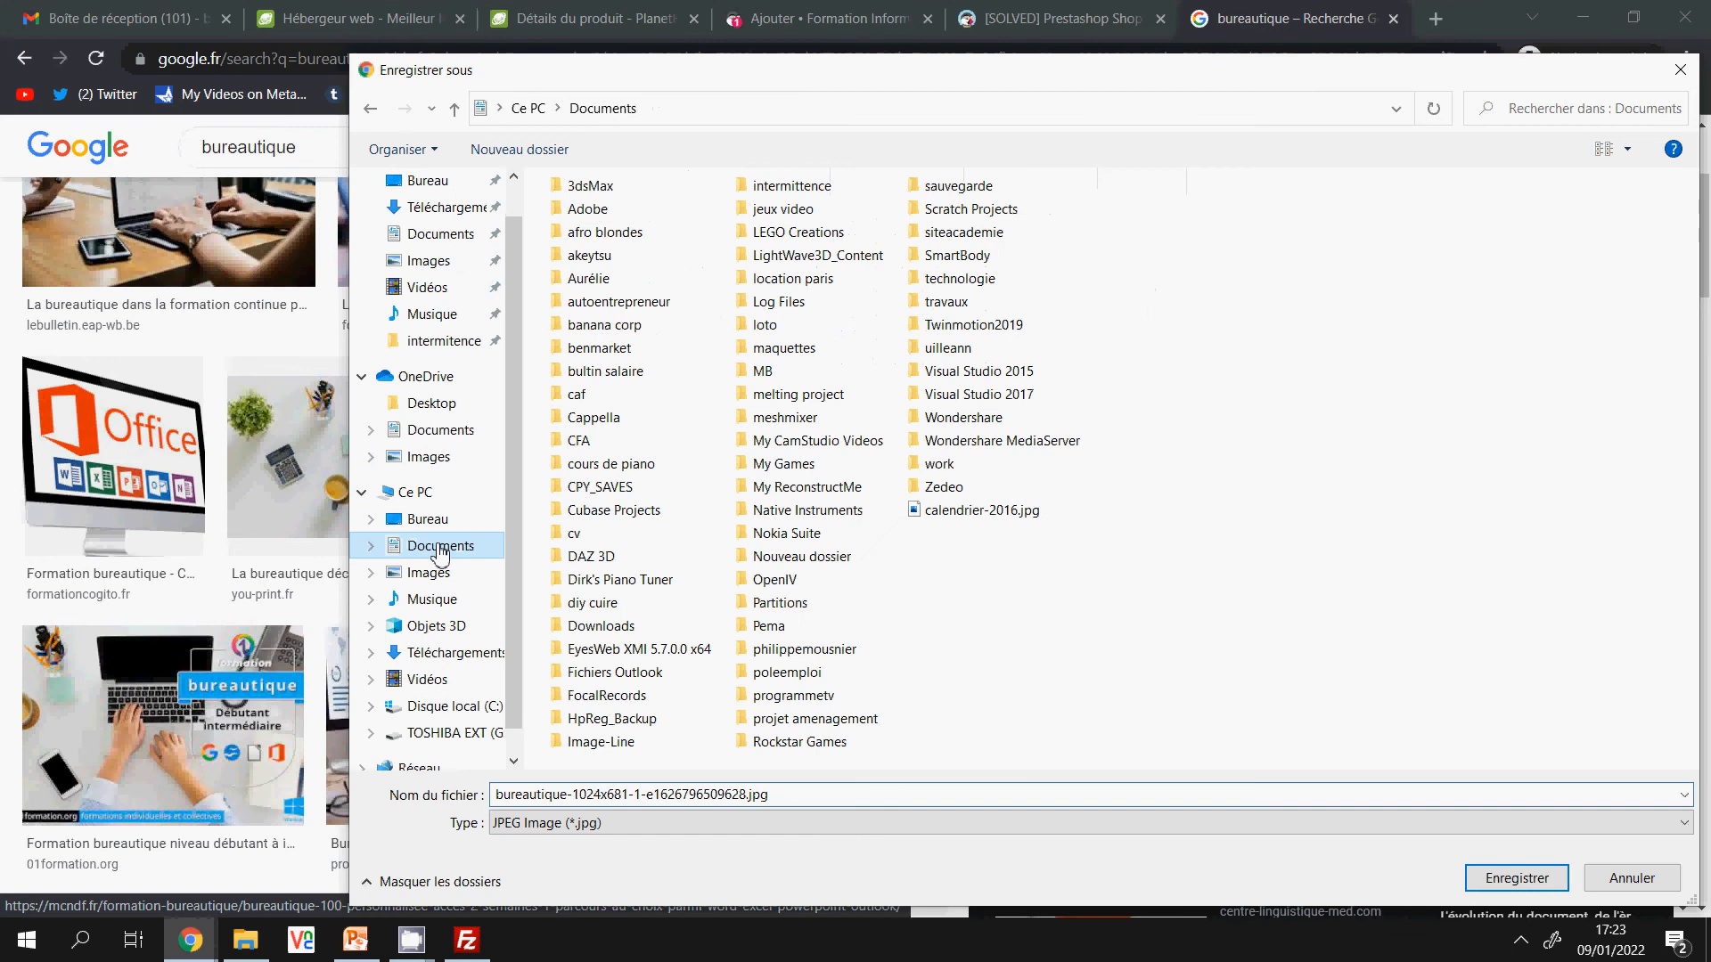
{"action": "double_click", "coordinate": [805, 442]}
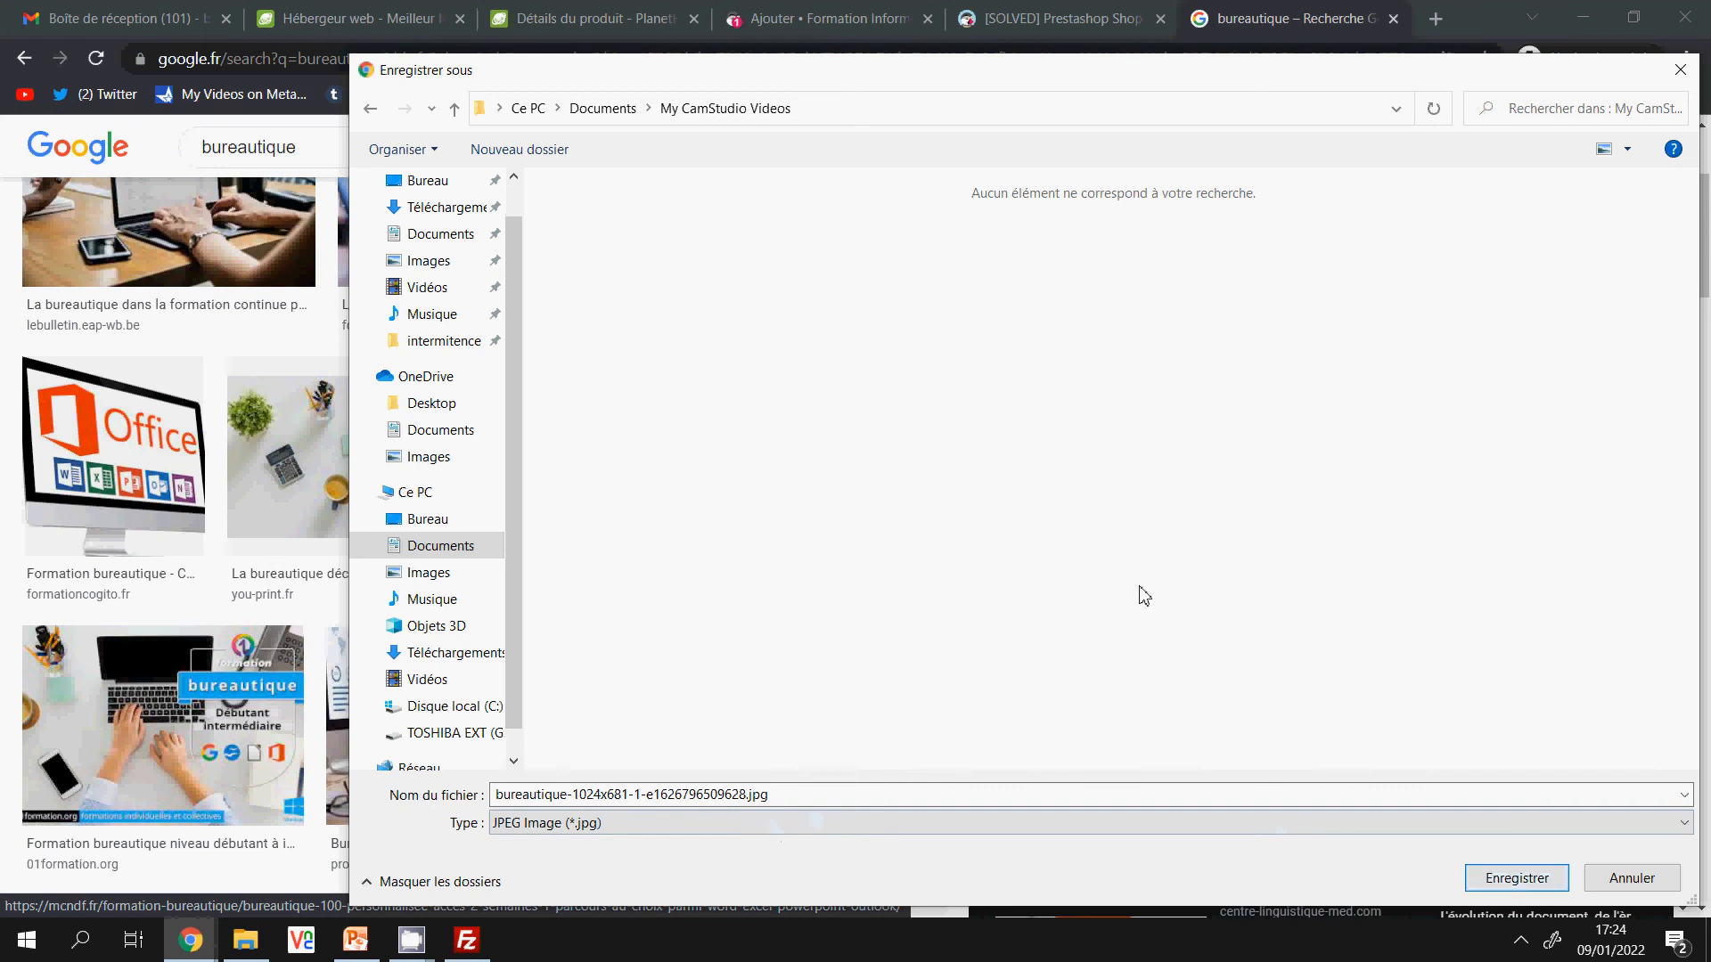
Create a folder named categorie inside My CamStudio Videos and save the binders picture in it.
{"action": "right_click", "coordinate": [1118, 565]}
{"action": "mouse_move", "coordinate": [1203, 842]}
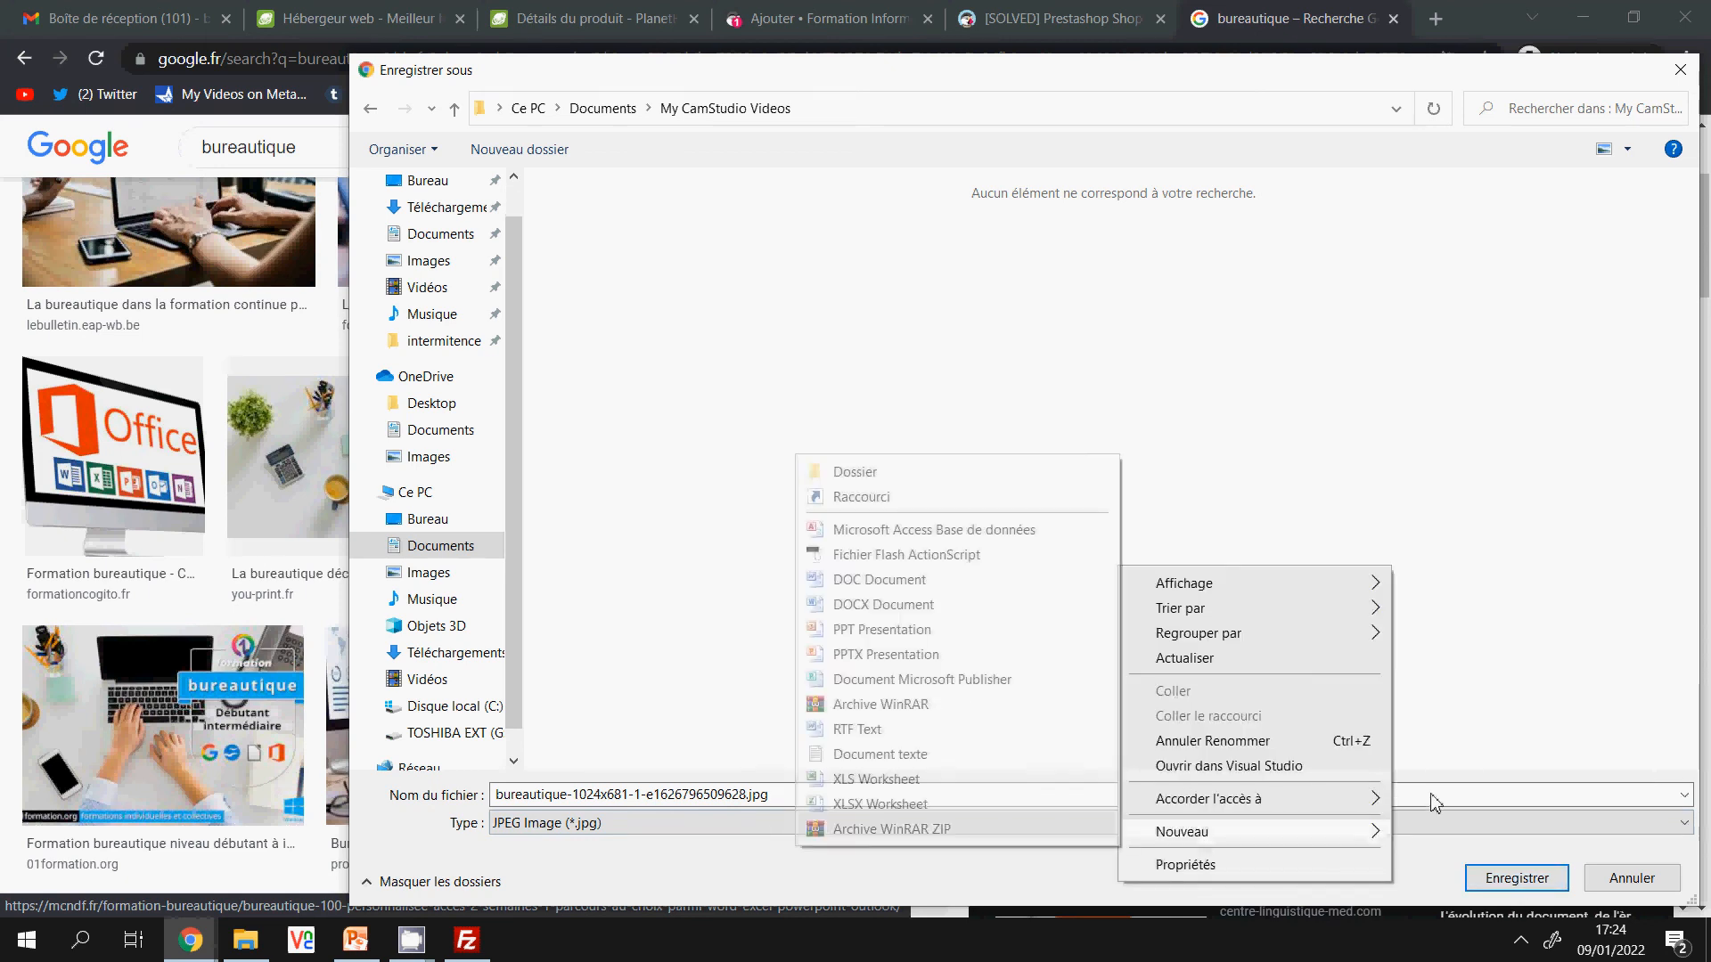
{"action": "left_click", "coordinate": [858, 486]}
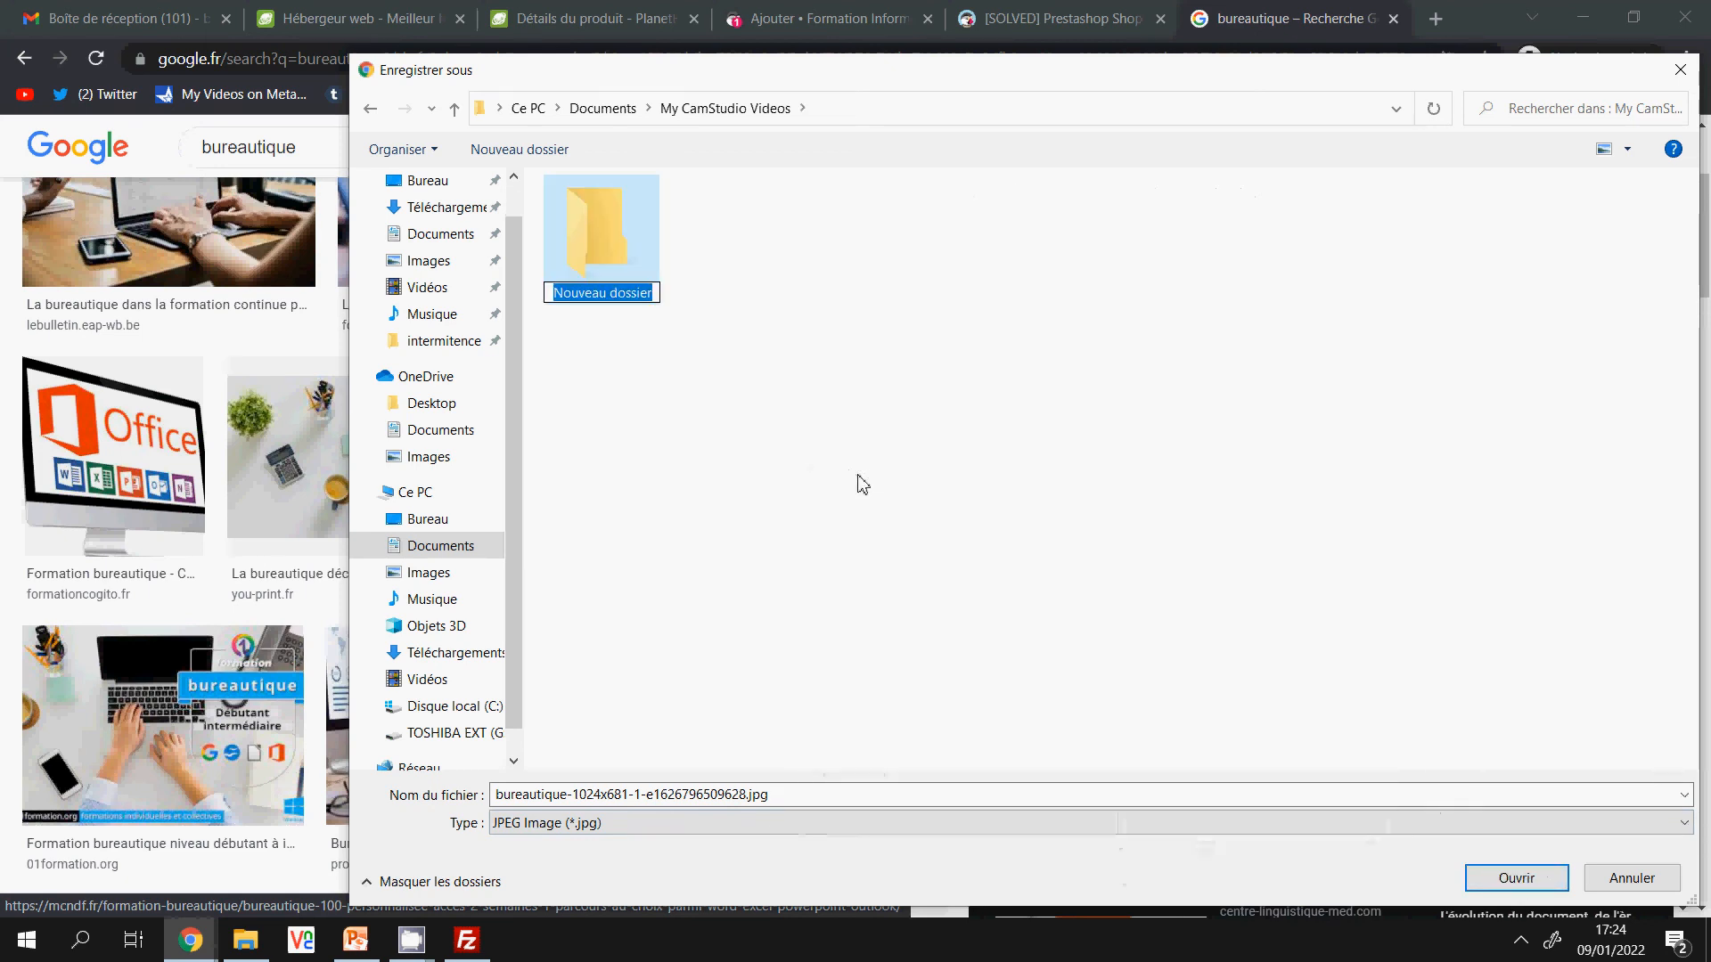
{"action": "type", "text": "categ"}
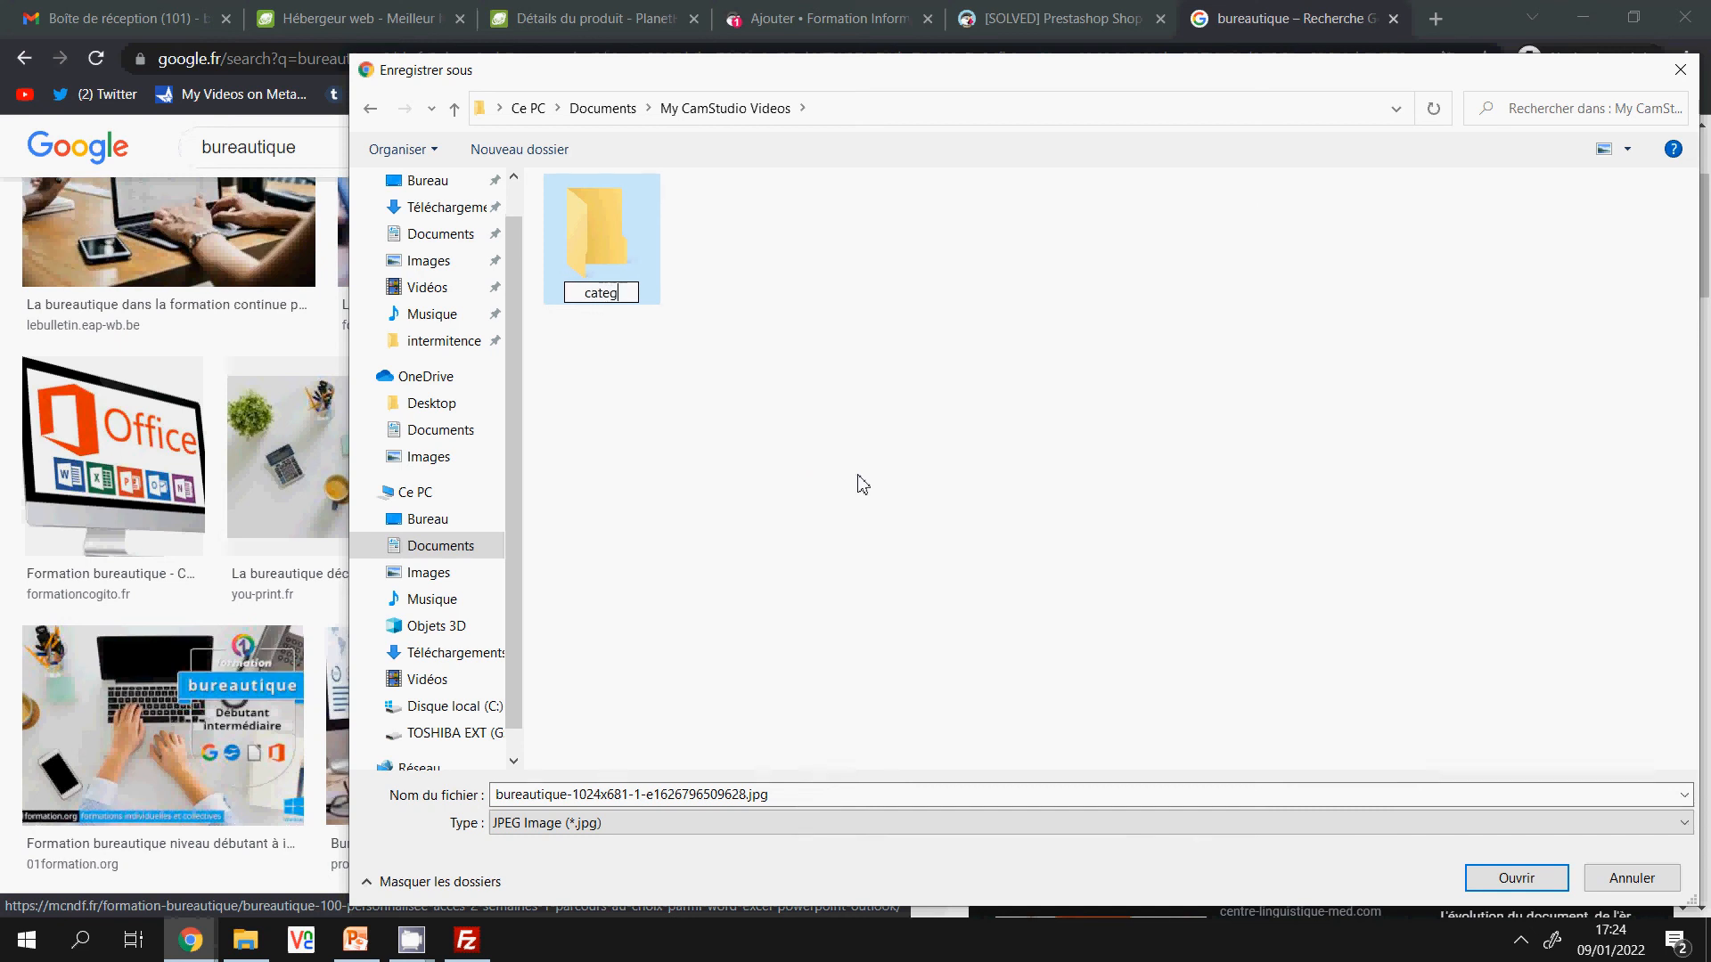
{"action": "type", "text": "orie"}
{"action": "key", "text": "Return"}
{"action": "key", "text": "Return"}
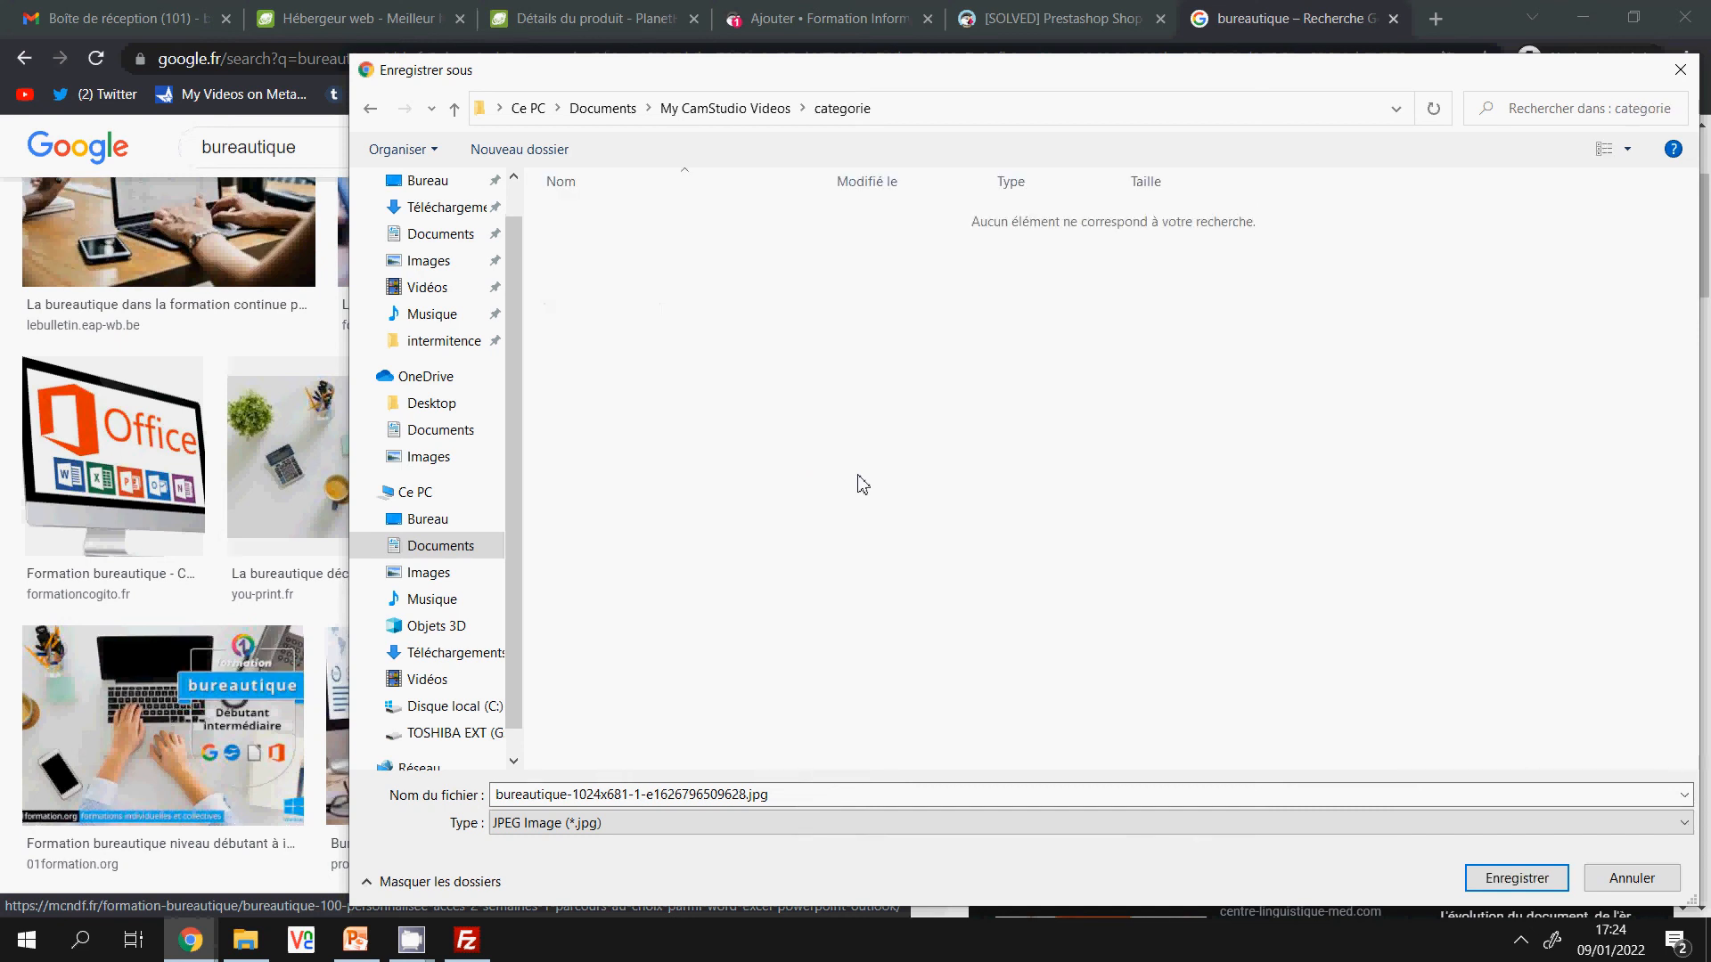
{"action": "left_click", "coordinate": [1487, 880]}
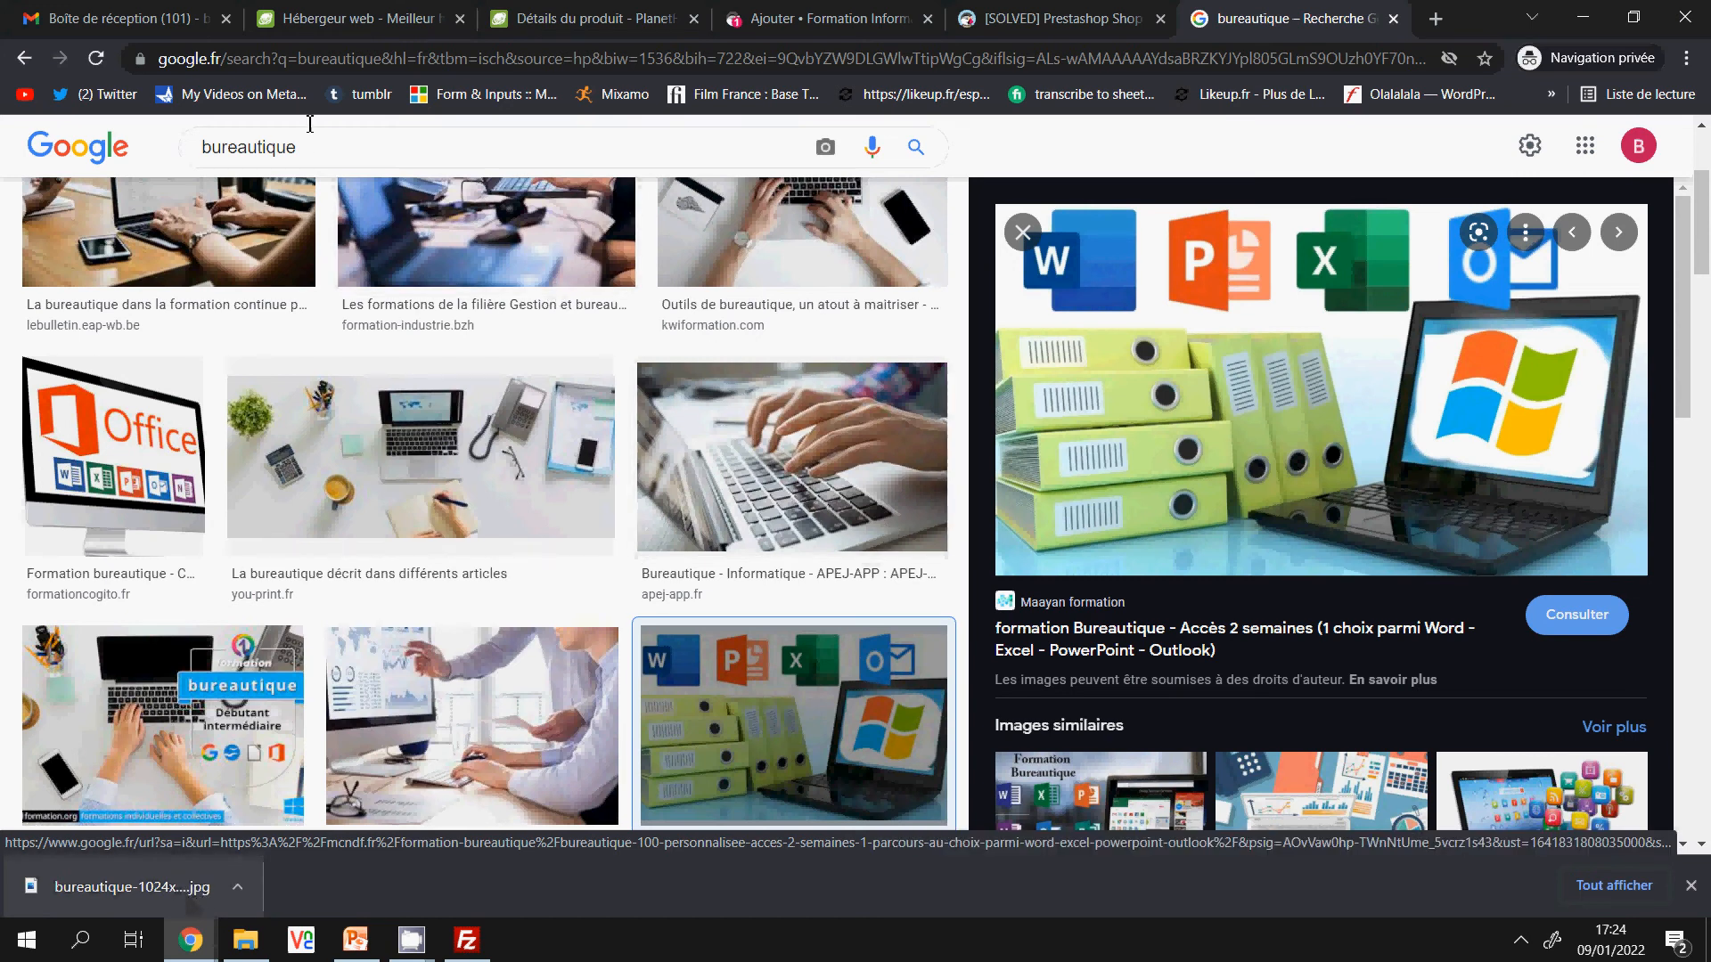
Search Google Images for "miniature bureautique" and look over the results.
{"action": "left_click", "coordinate": [205, 150]}
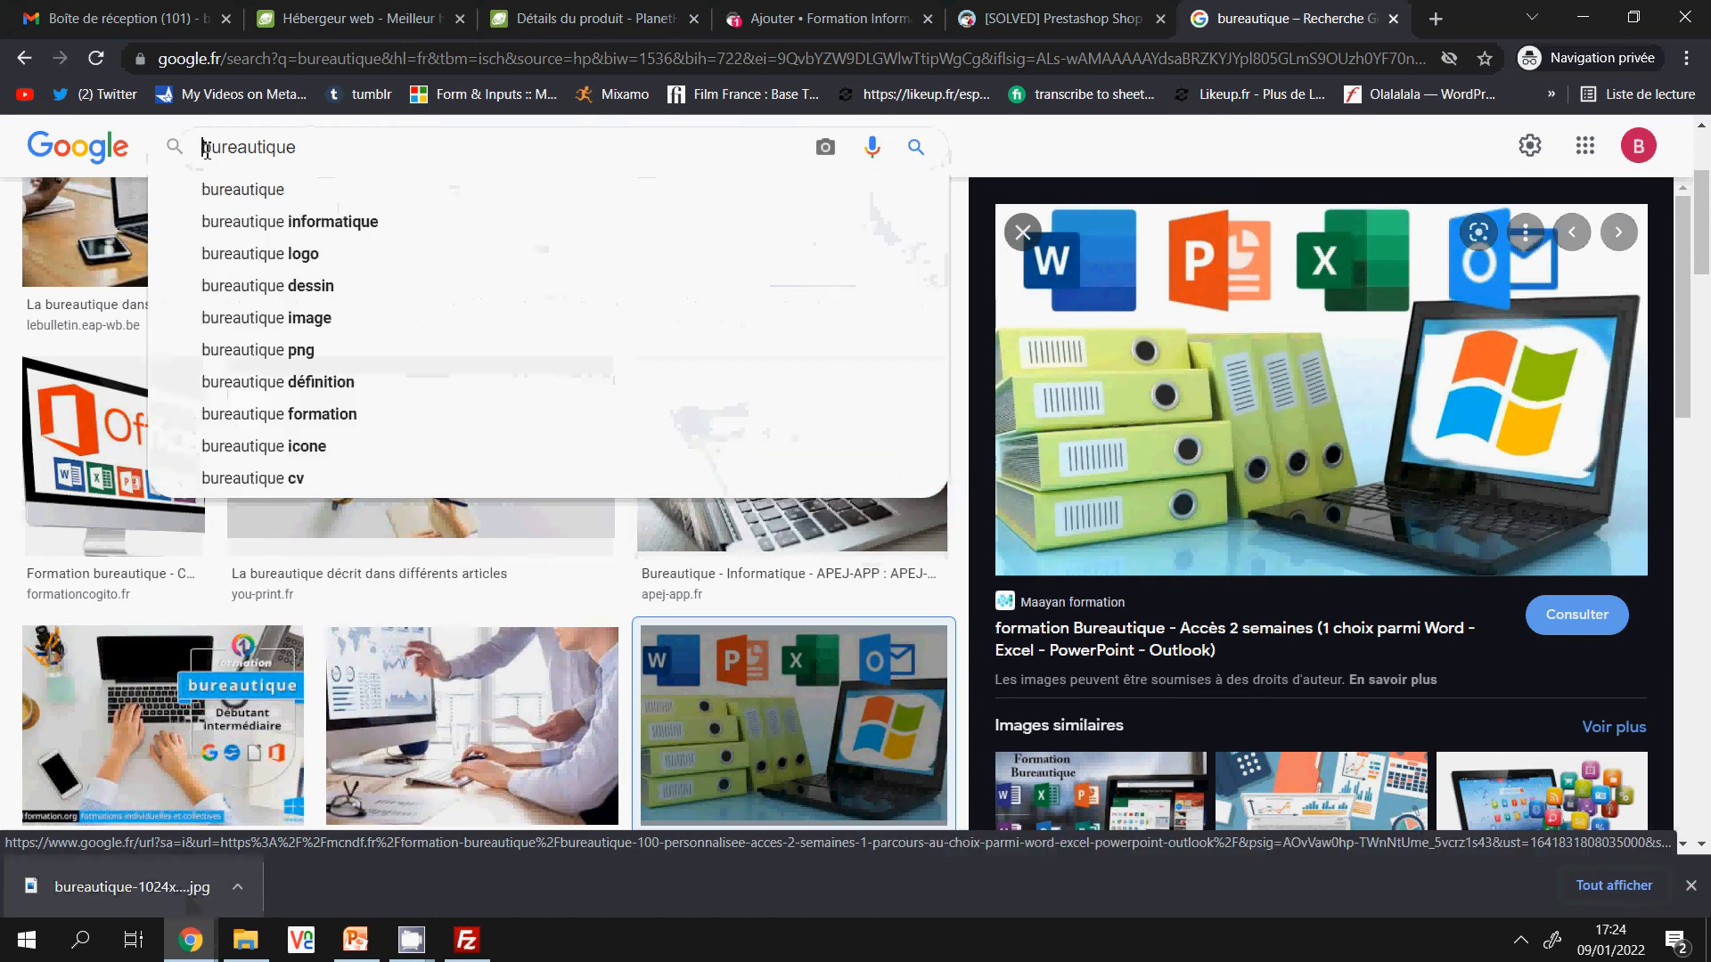
{"action": "type", "text": "m"}
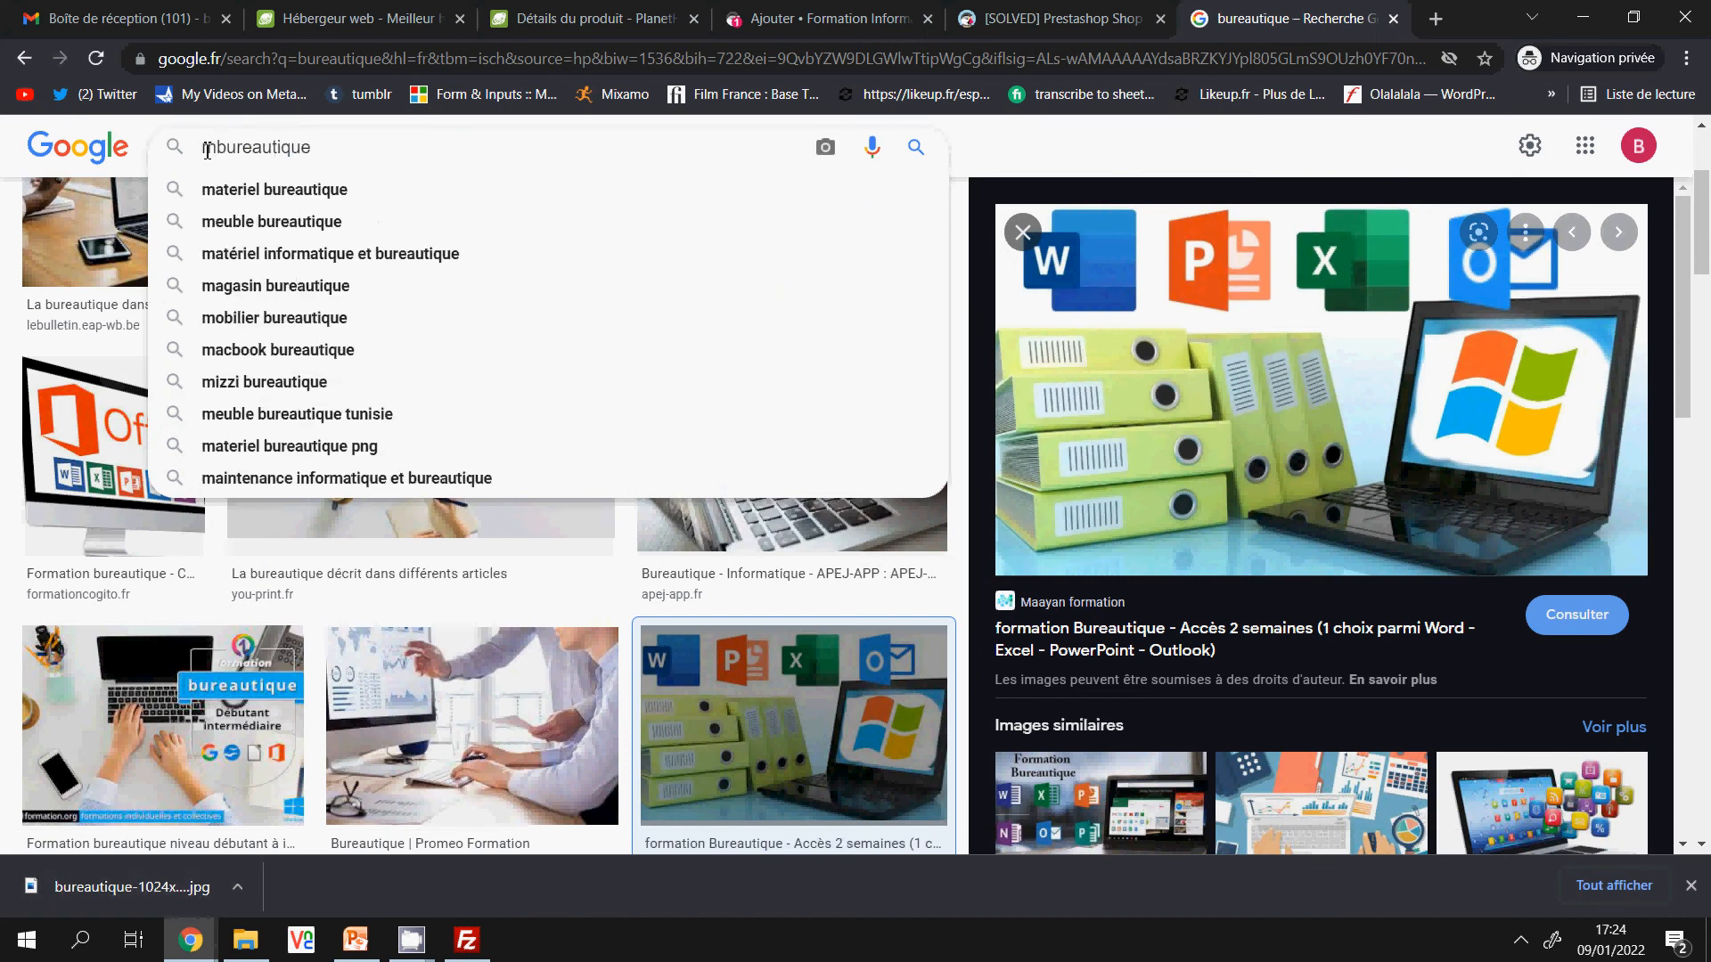
{"action": "type", "text": "ini"}
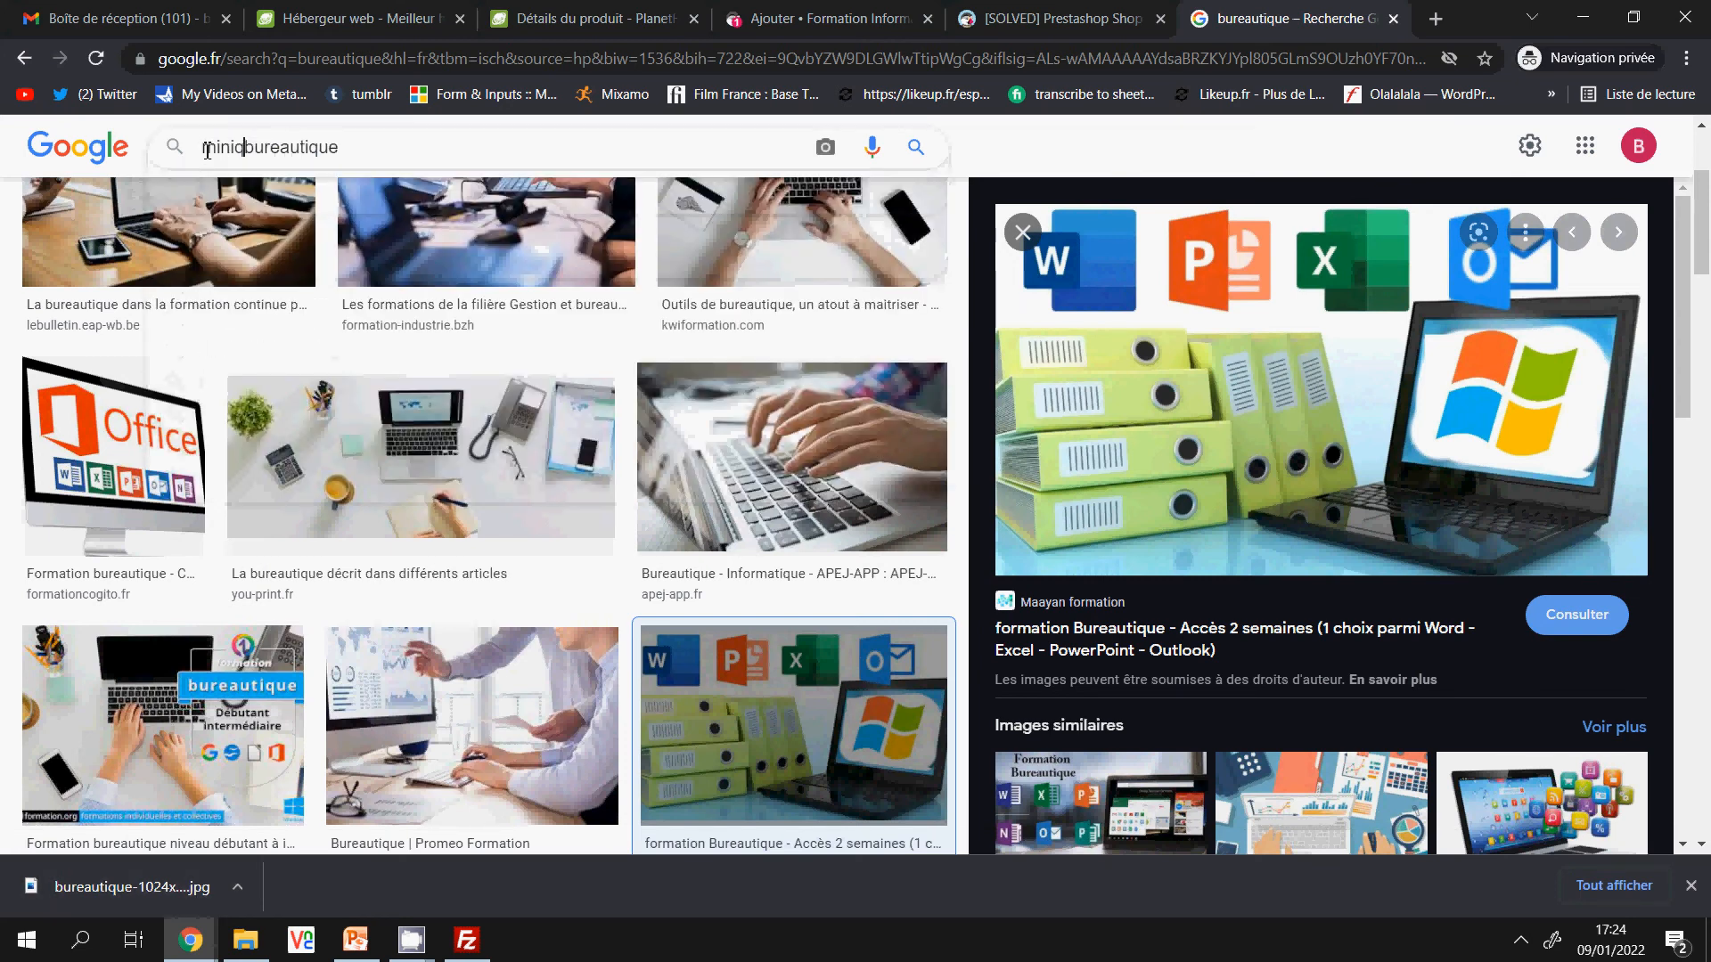
{"action": "type", "text": "q"}
{"action": "key", "text": "BackSpace"}
{"action": "type", "text": "ature"}
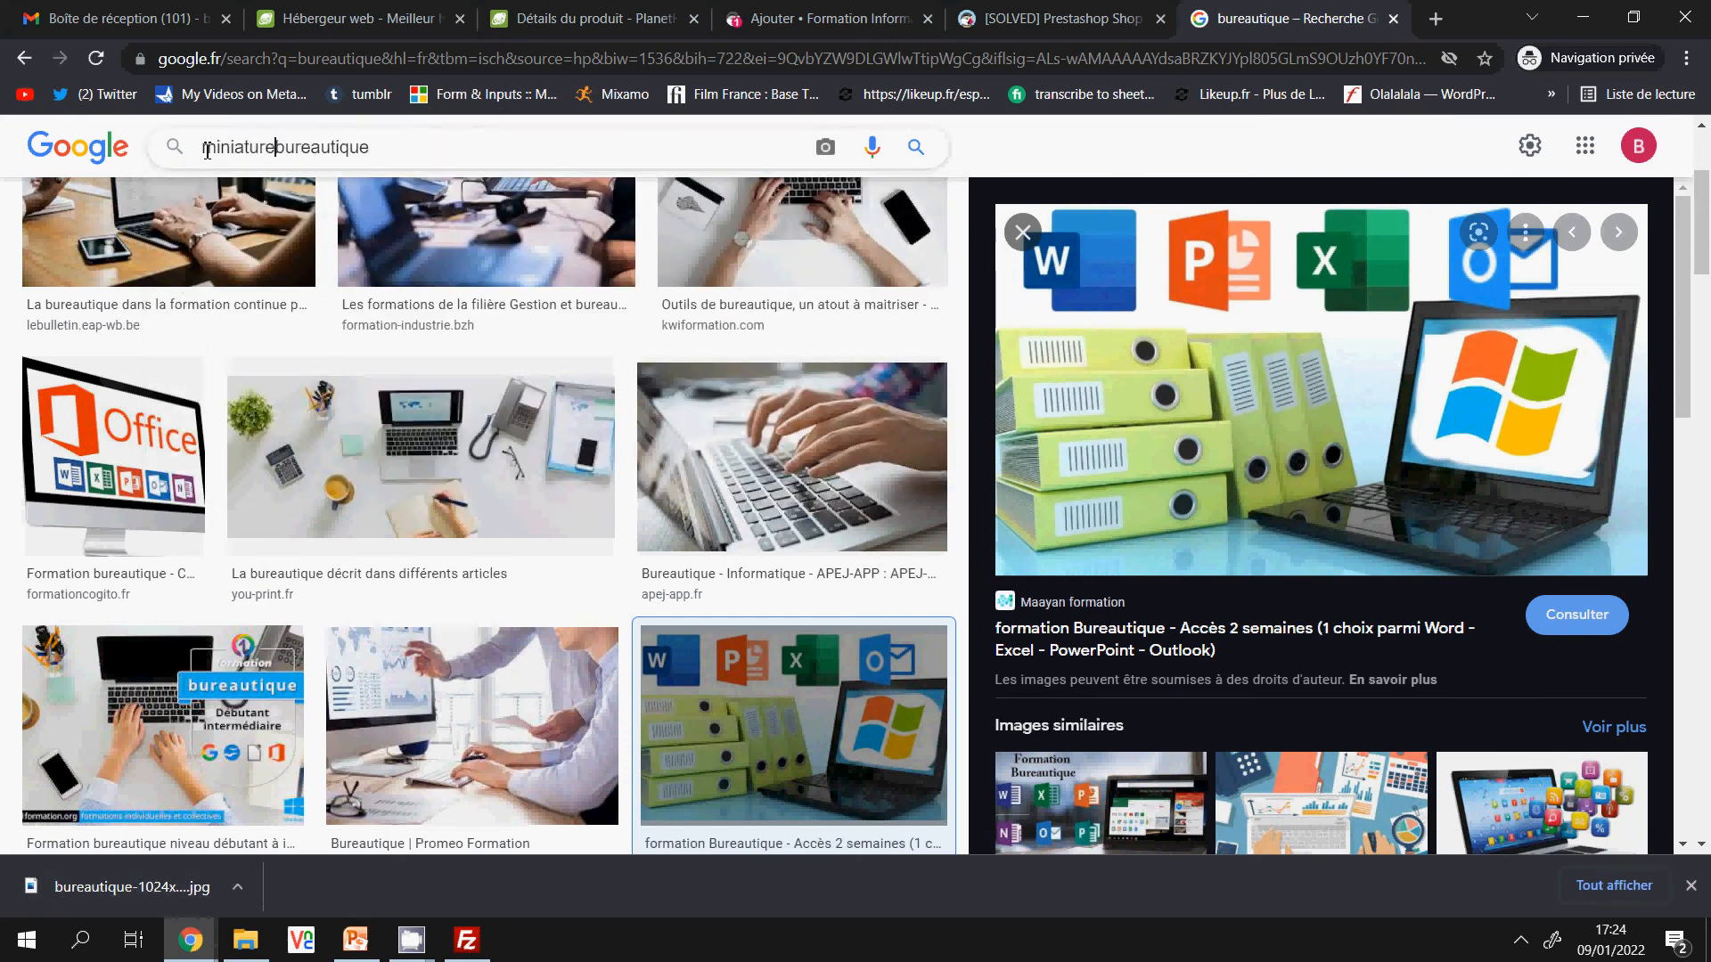
{"action": "key", "text": "Return"}
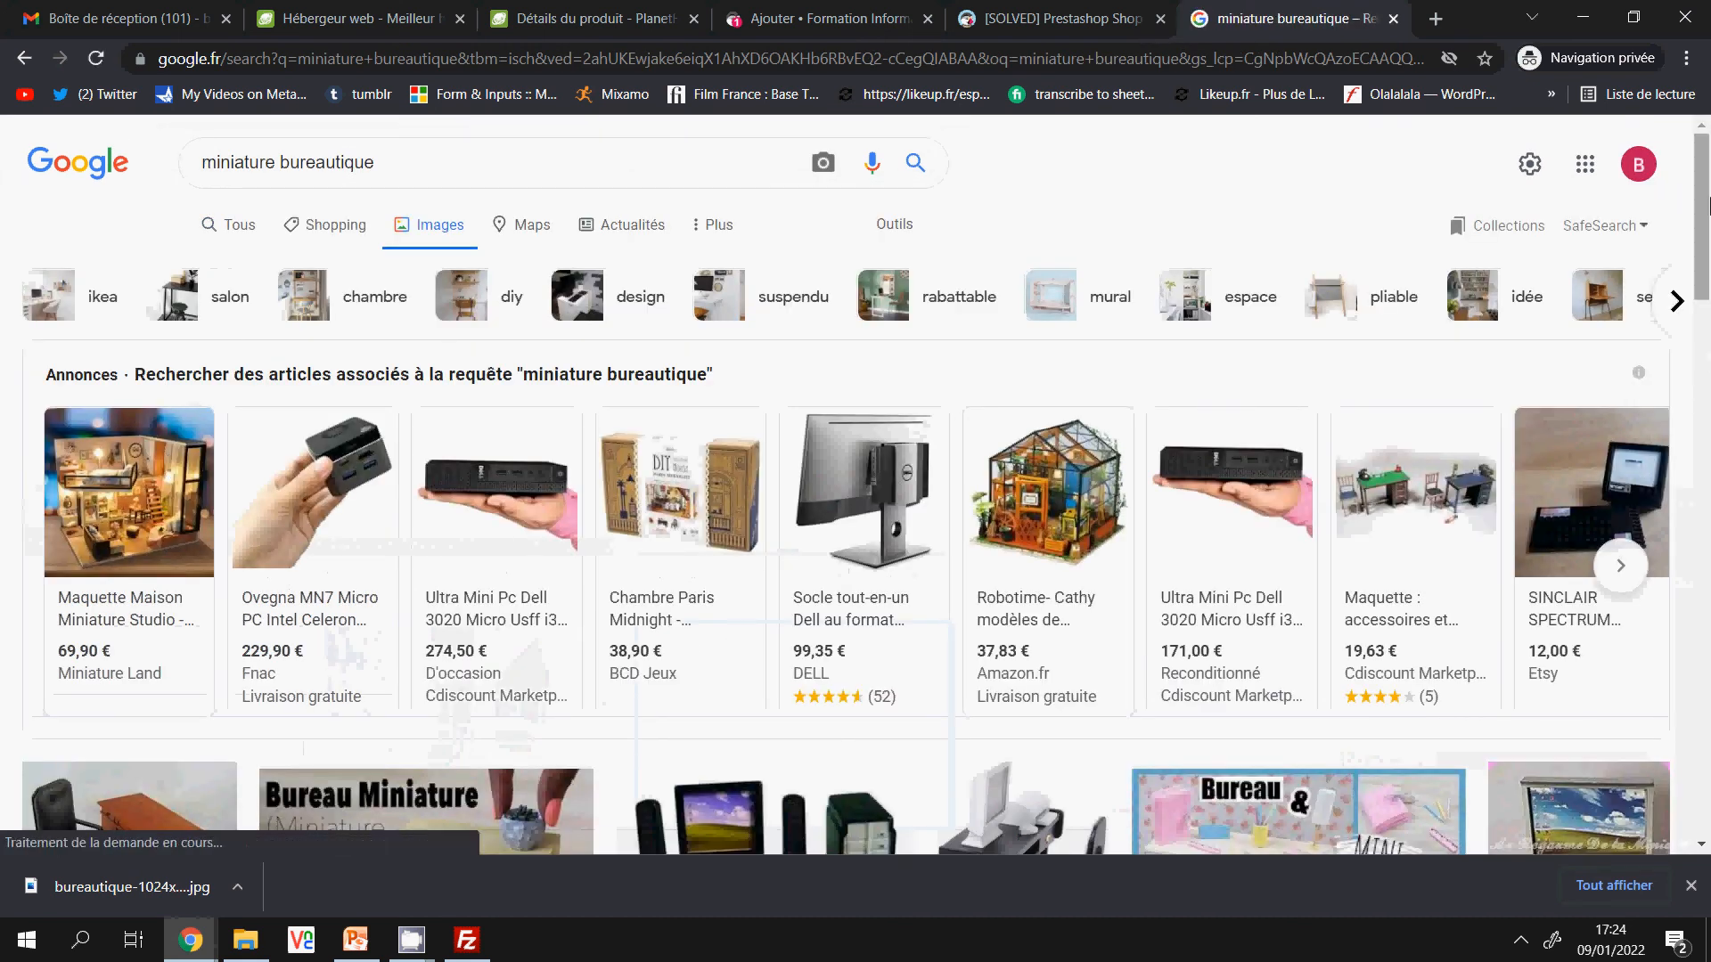
{"action": "left_click_drag", "start_coordinate": [1704, 207], "coordinate": [1703, 268]}
Search Google Images for "icone bureautique" and save the yellow folder icon from icon-icons.com as téléchargement.jpg in the categorie folder.
{"action": "double_click", "coordinate": [253, 174]}
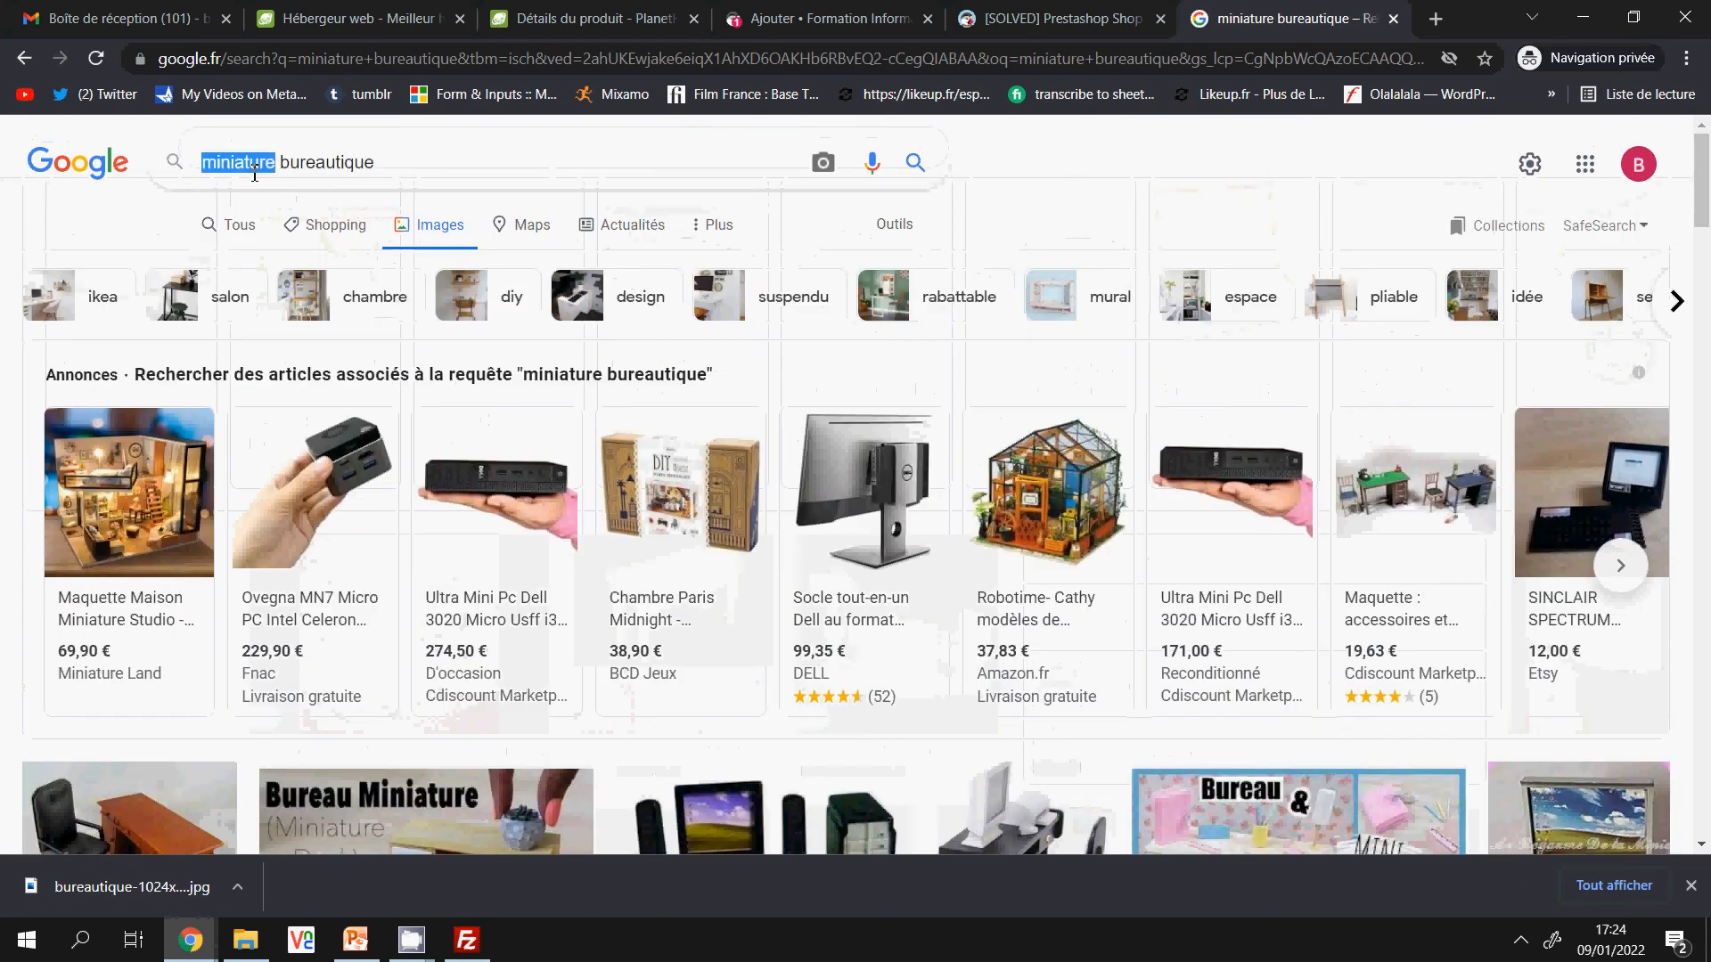
{"action": "type", "text": "ico"}
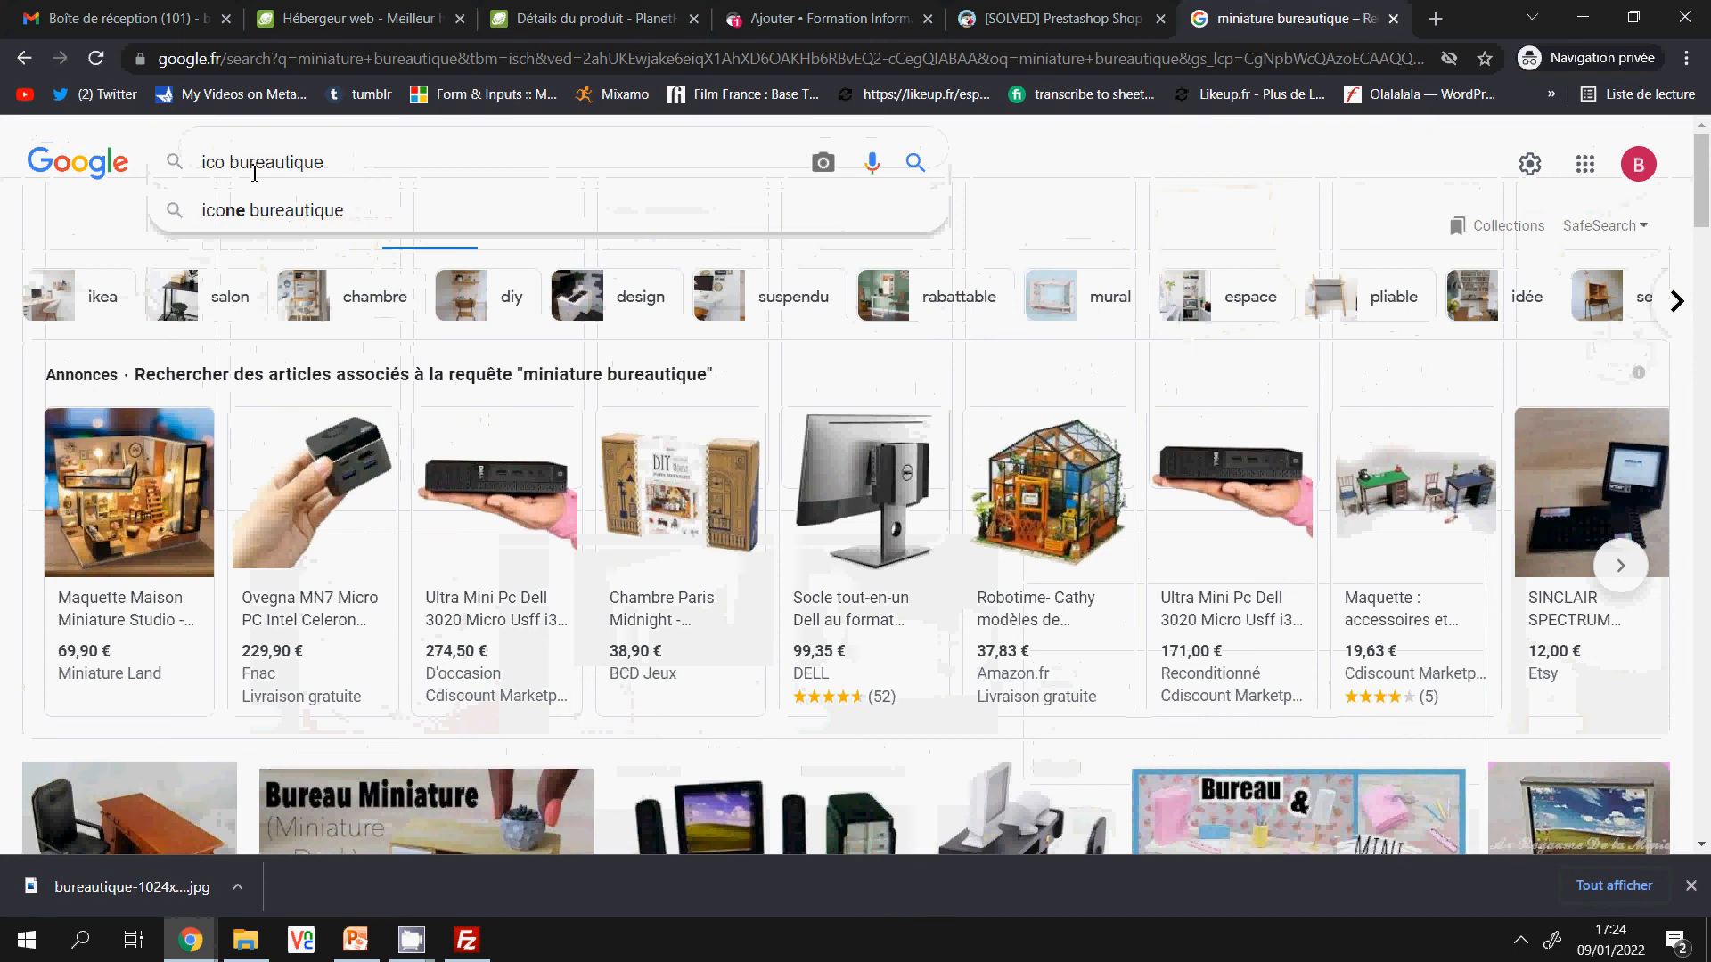
{"action": "left_click", "coordinate": [264, 211]}
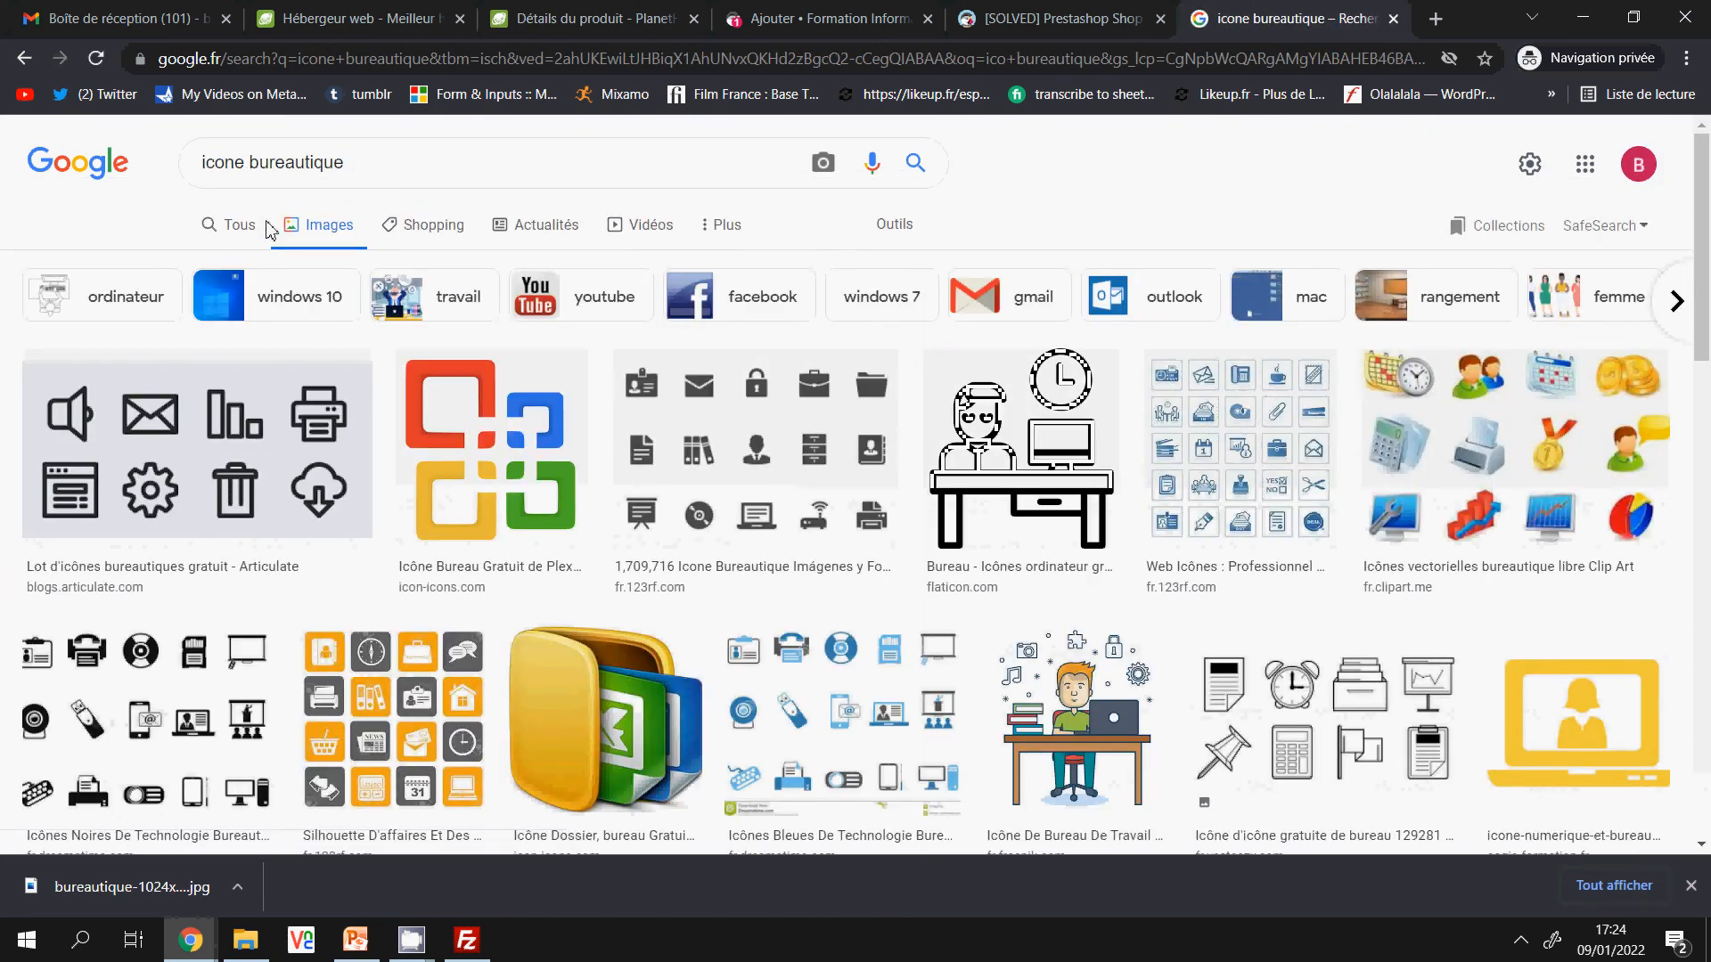
{"action": "left_click", "coordinate": [686, 664]}
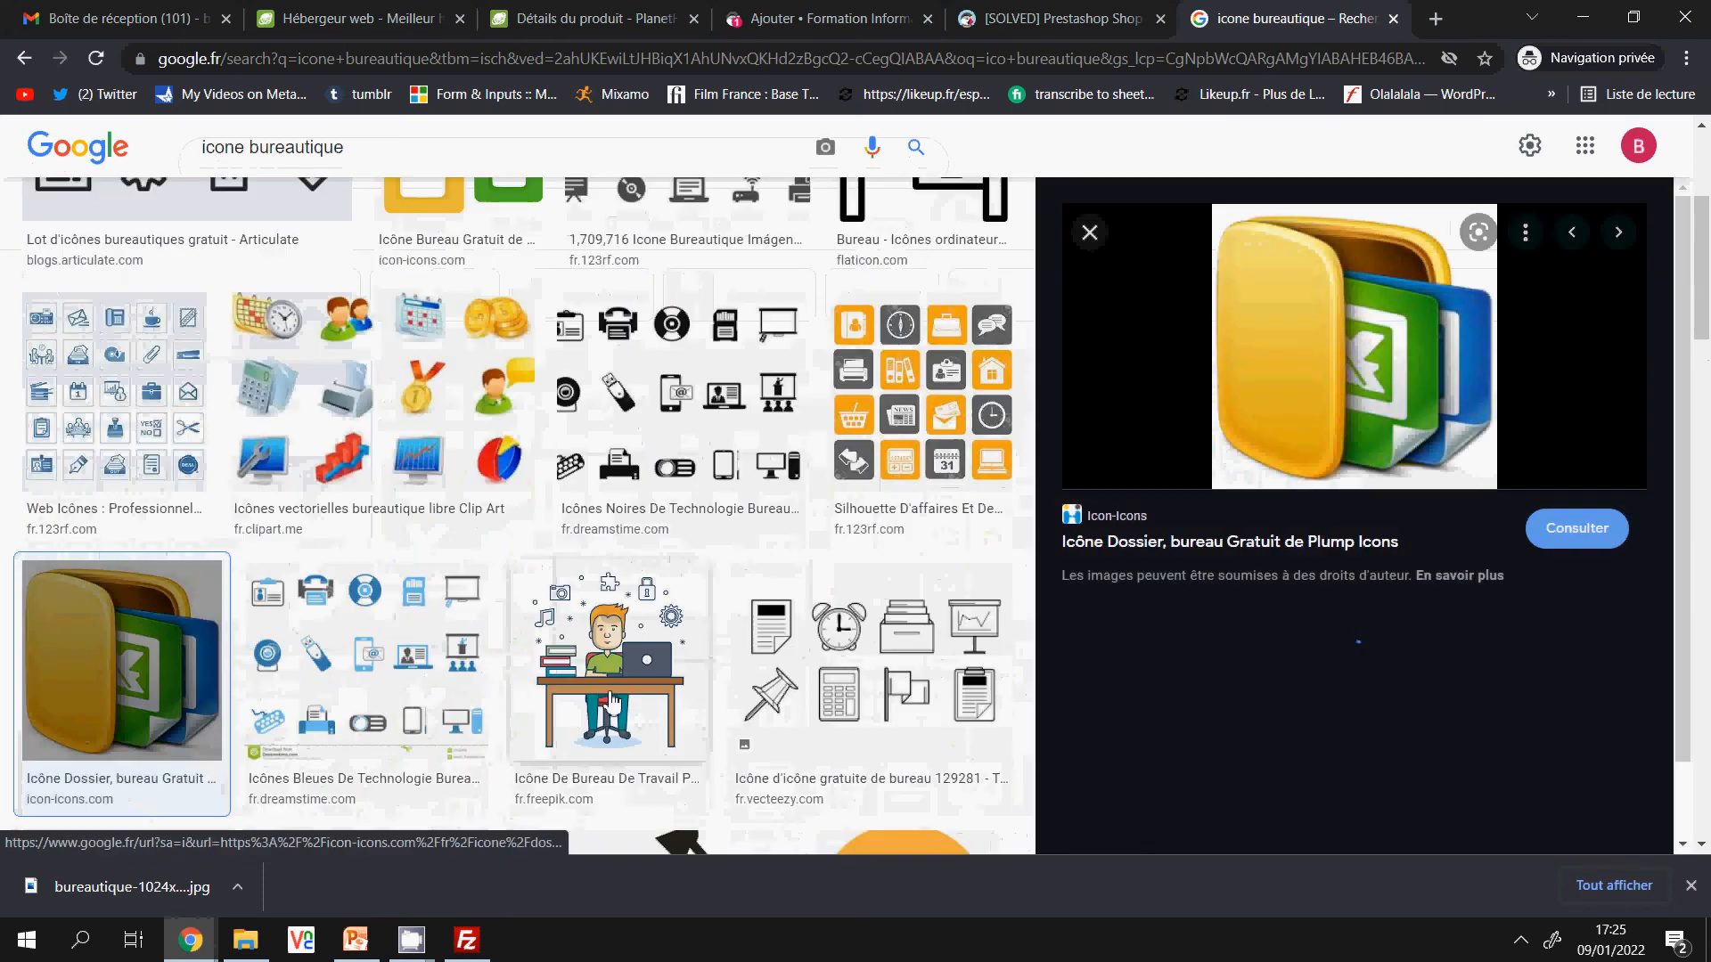
{"action": "right_click", "coordinate": [1371, 299]}
{"action": "left_click", "coordinate": [1385, 524]}
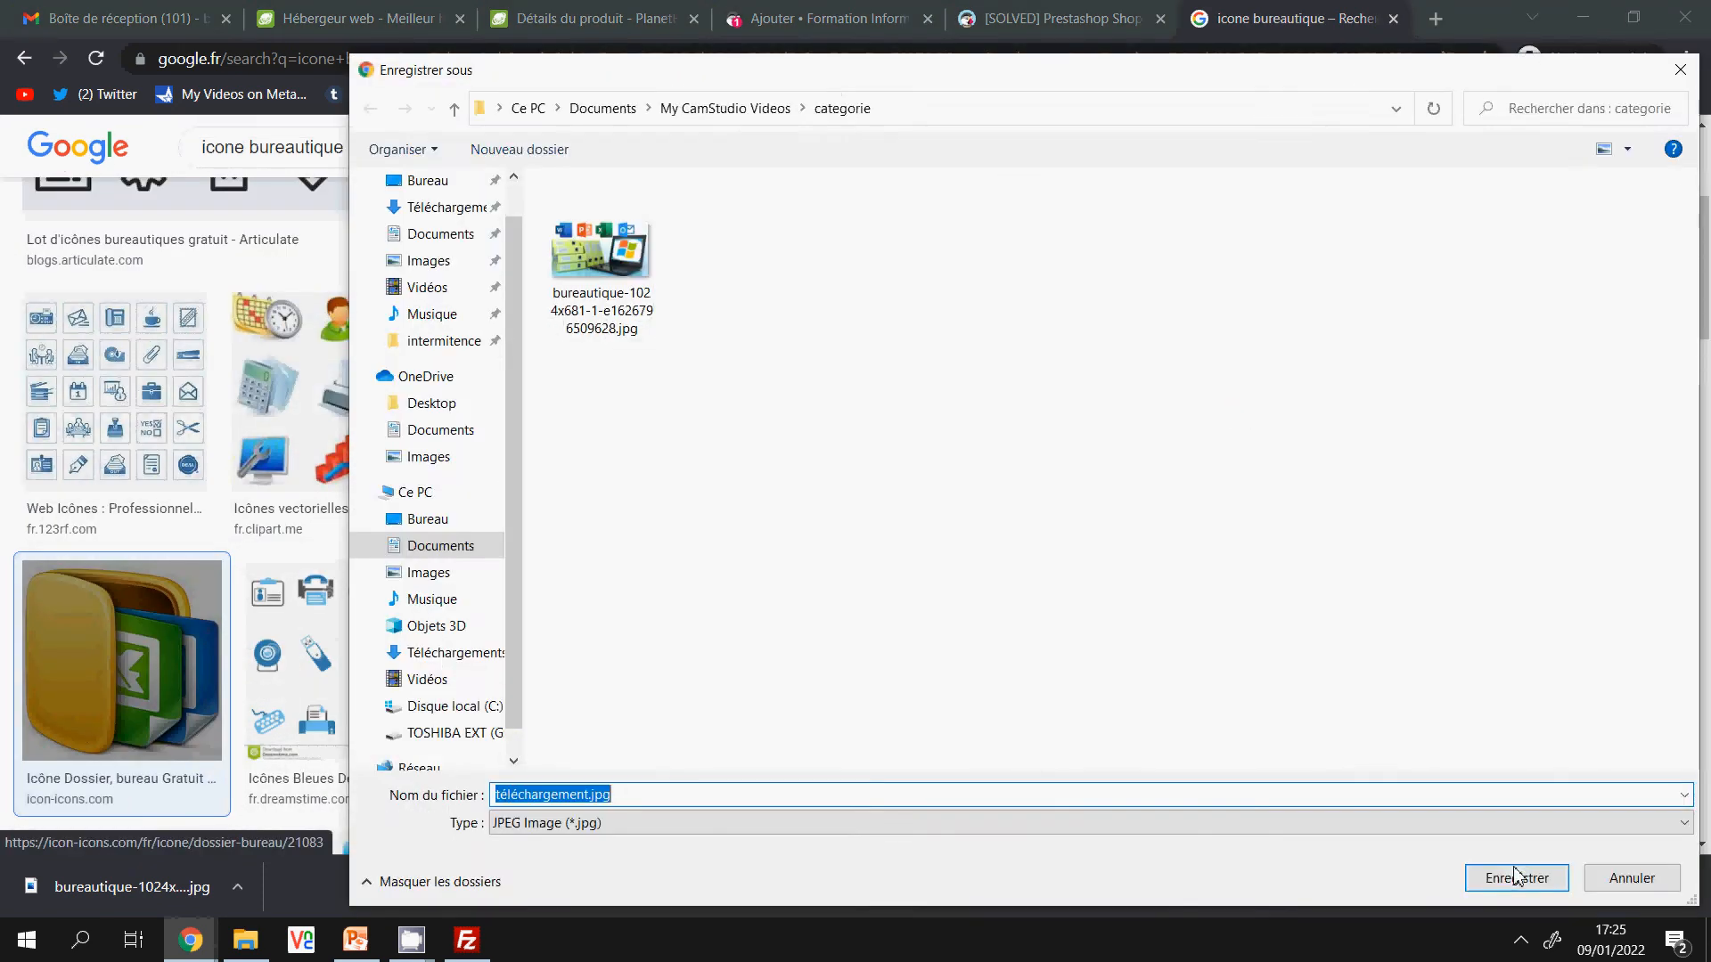
{"action": "left_click", "coordinate": [1517, 878]}
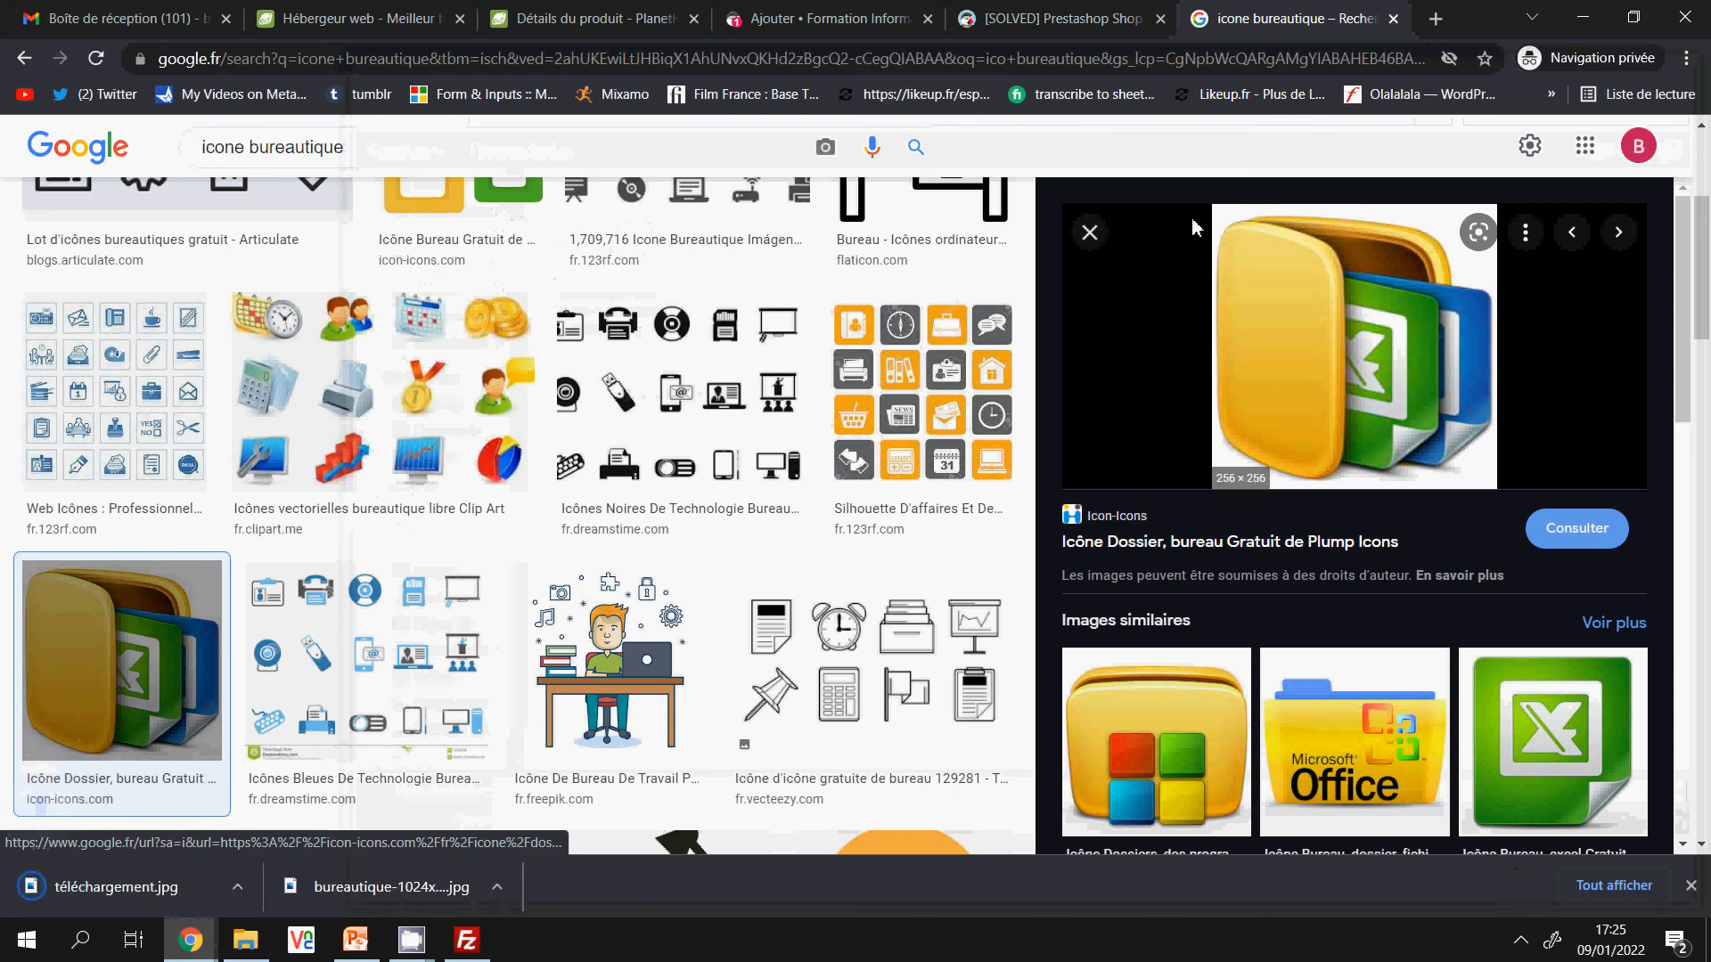
Return to the PrestaShop category form and choose bureautique-1024x681-1-e1626796509628.jpg as the category cover image.
{"action": "left_click", "coordinate": [1038, 19]}
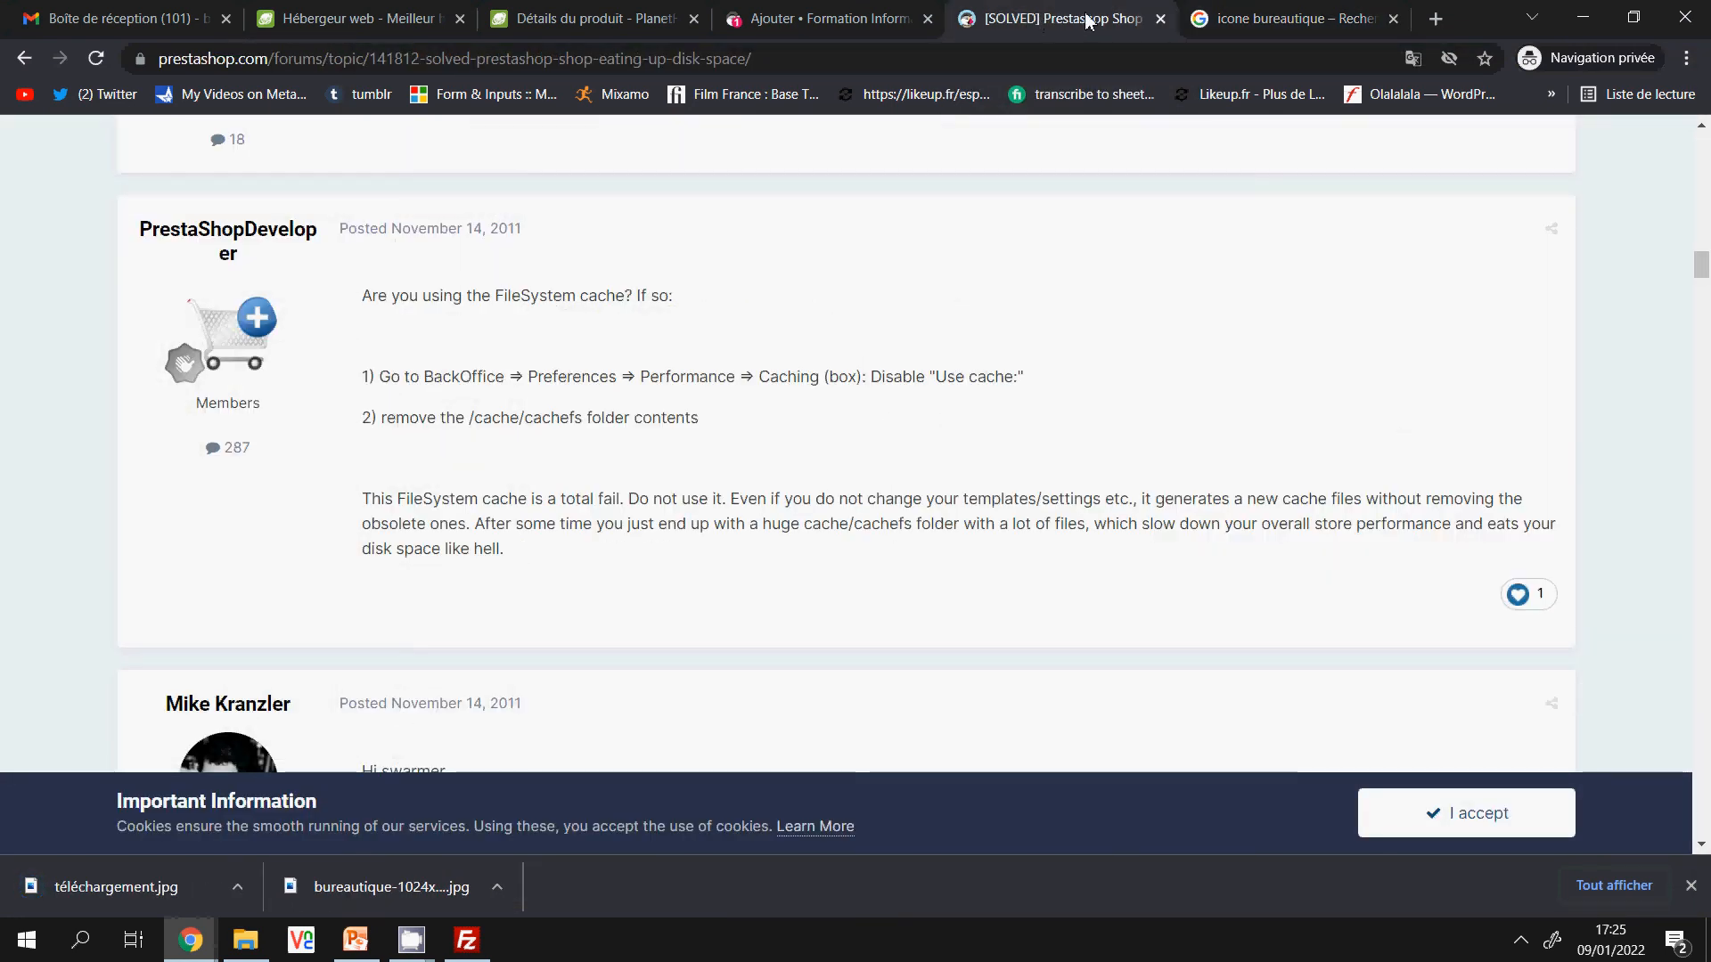
{"action": "left_click", "coordinate": [828, 11]}
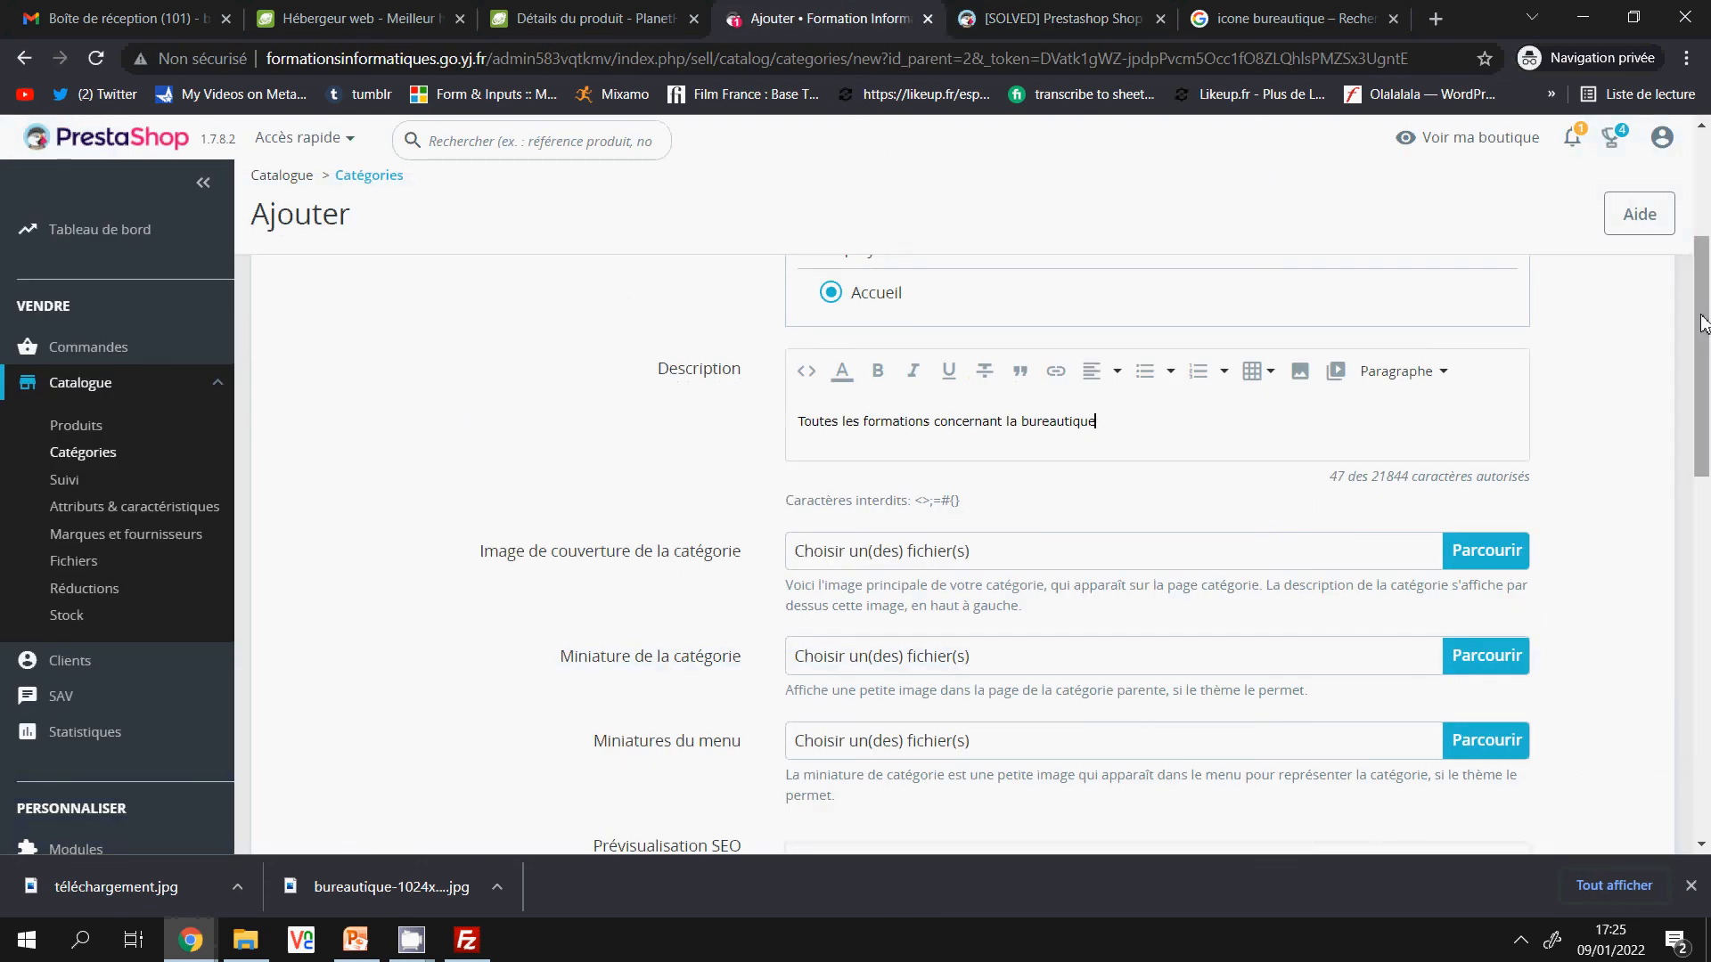
{"action": "left_click_drag", "start_coordinate": [1704, 322], "coordinate": [1704, 357]}
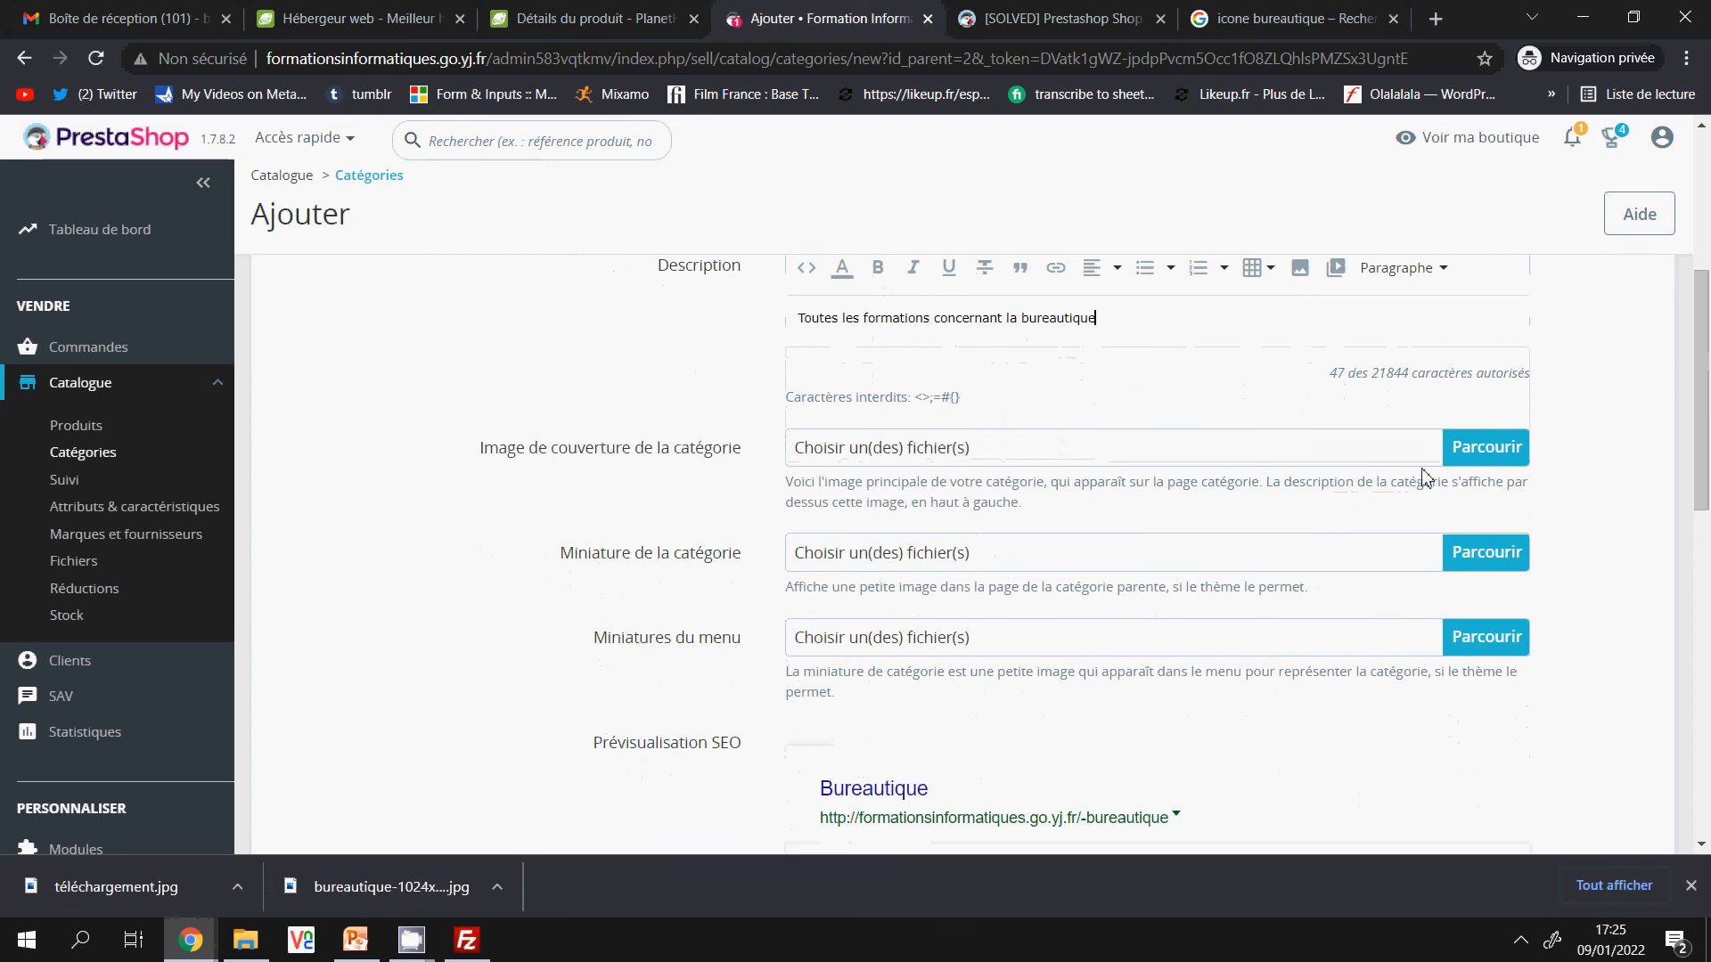
{"action": "left_click", "coordinate": [1486, 448]}
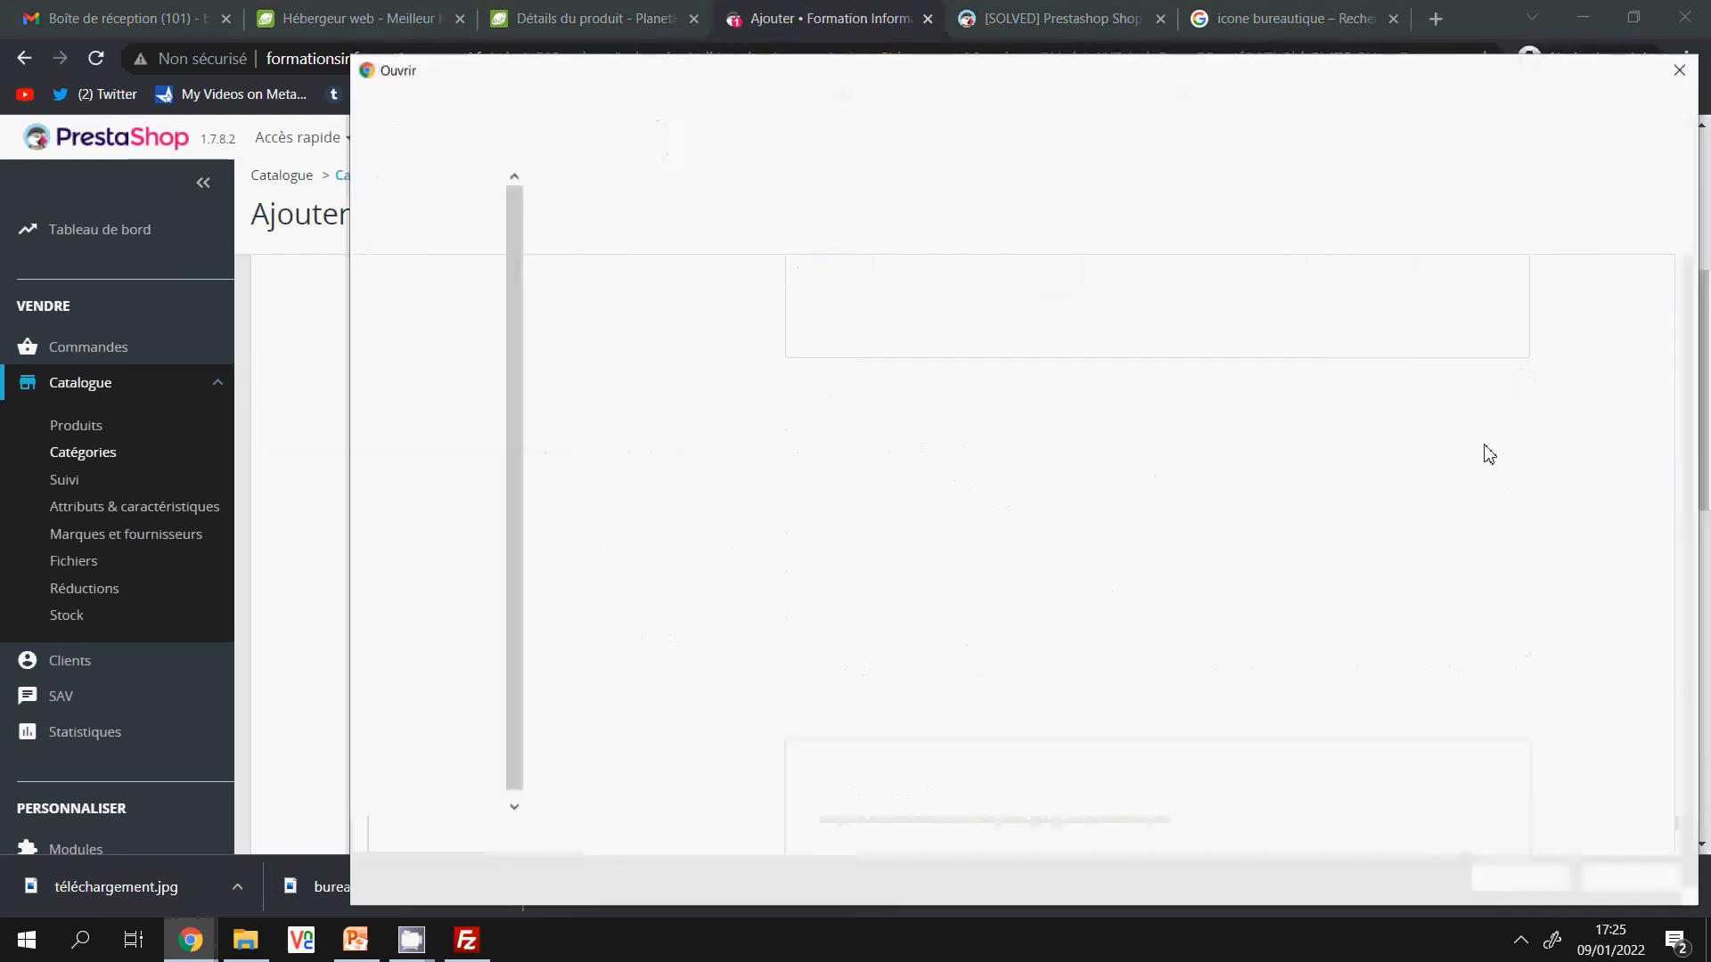
{"action": "double_click", "coordinate": [595, 234]}
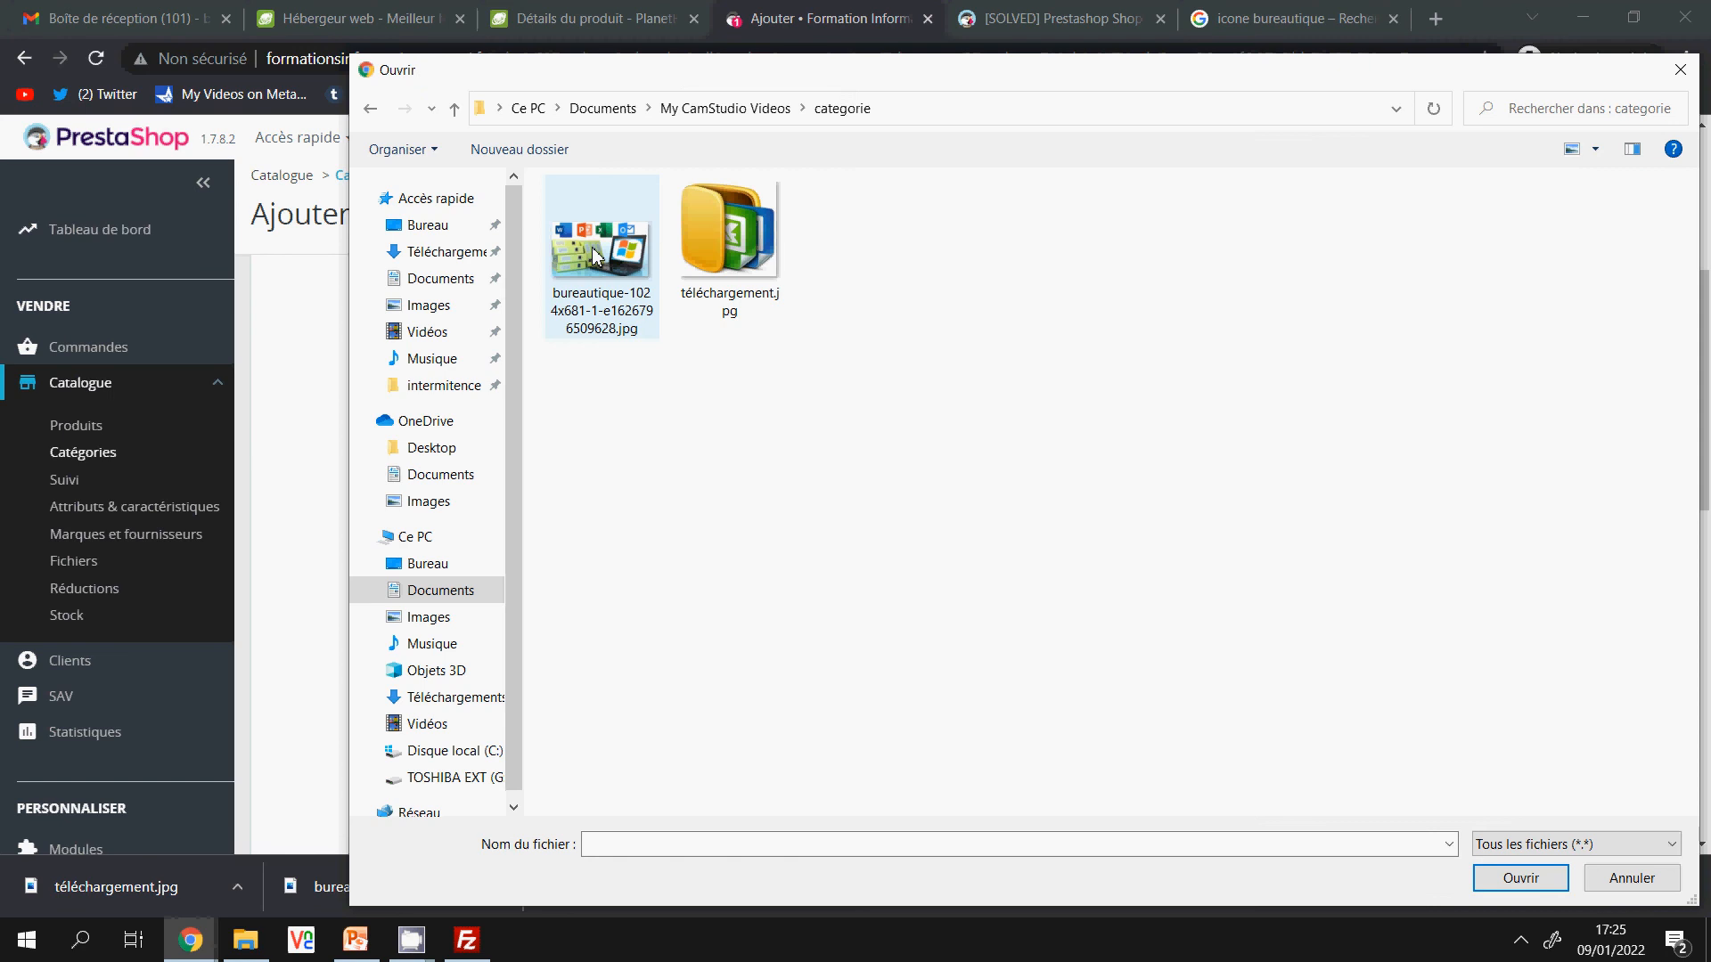
{"action": "double_click", "coordinate": [597, 257]}
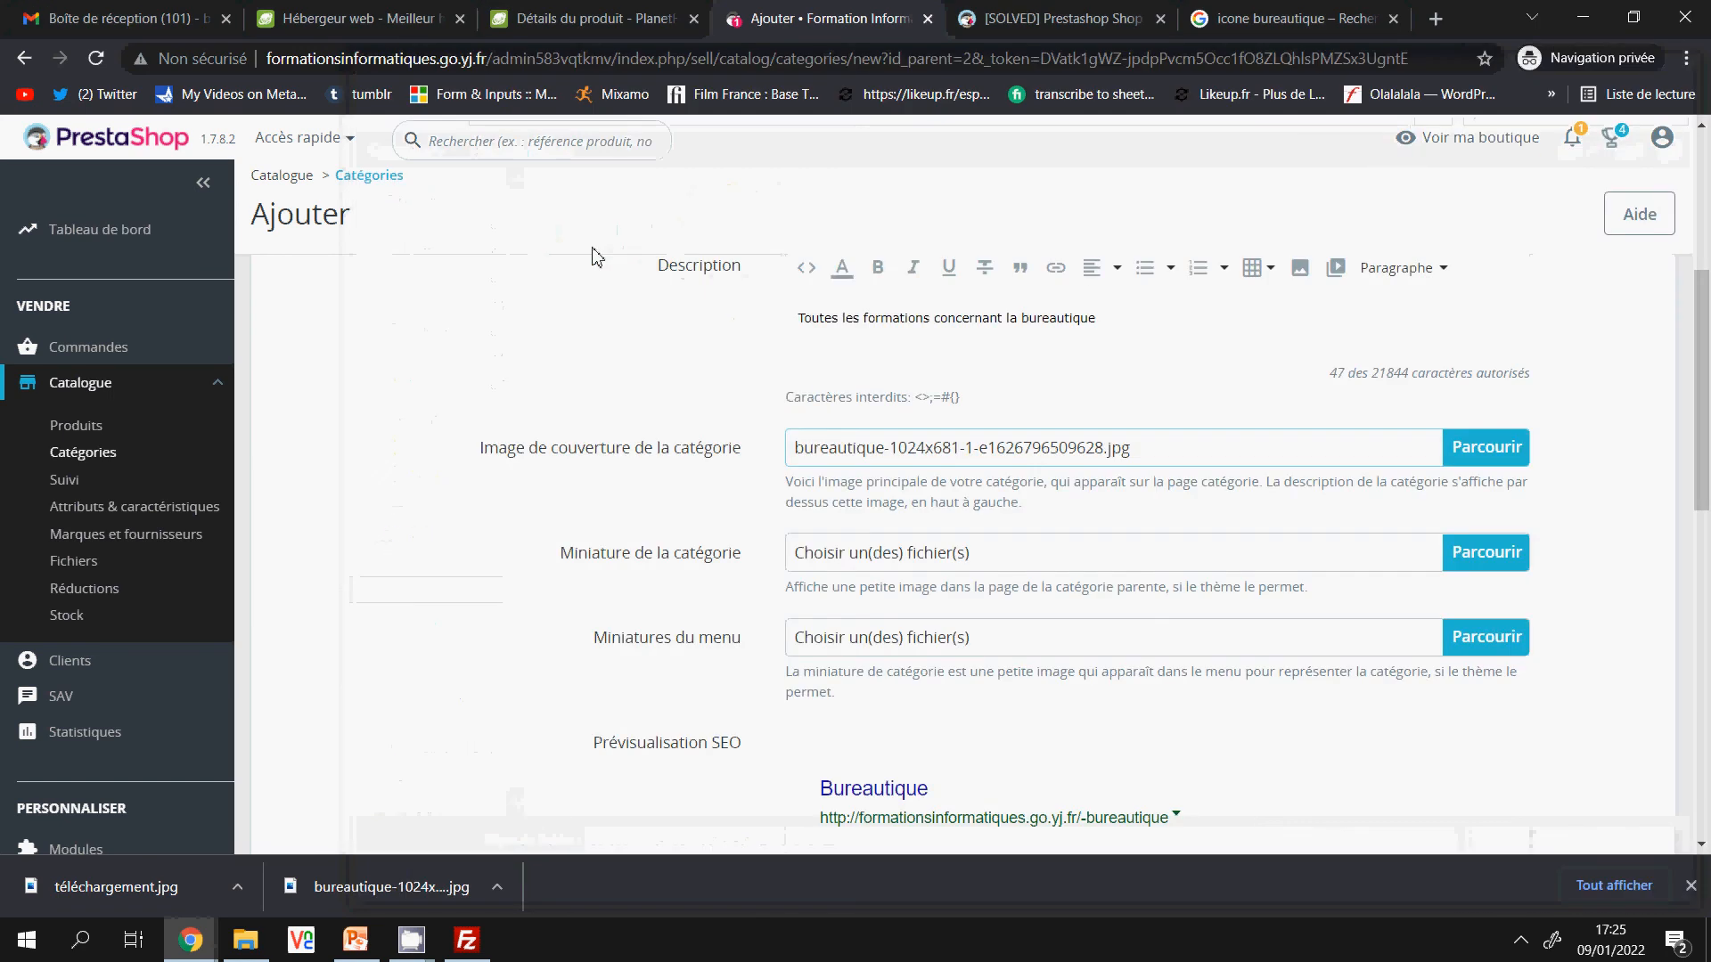
Choose téléchargement.jpg as both the category thumbnail and the menu thumbnail.
{"action": "left_click", "coordinate": [899, 550]}
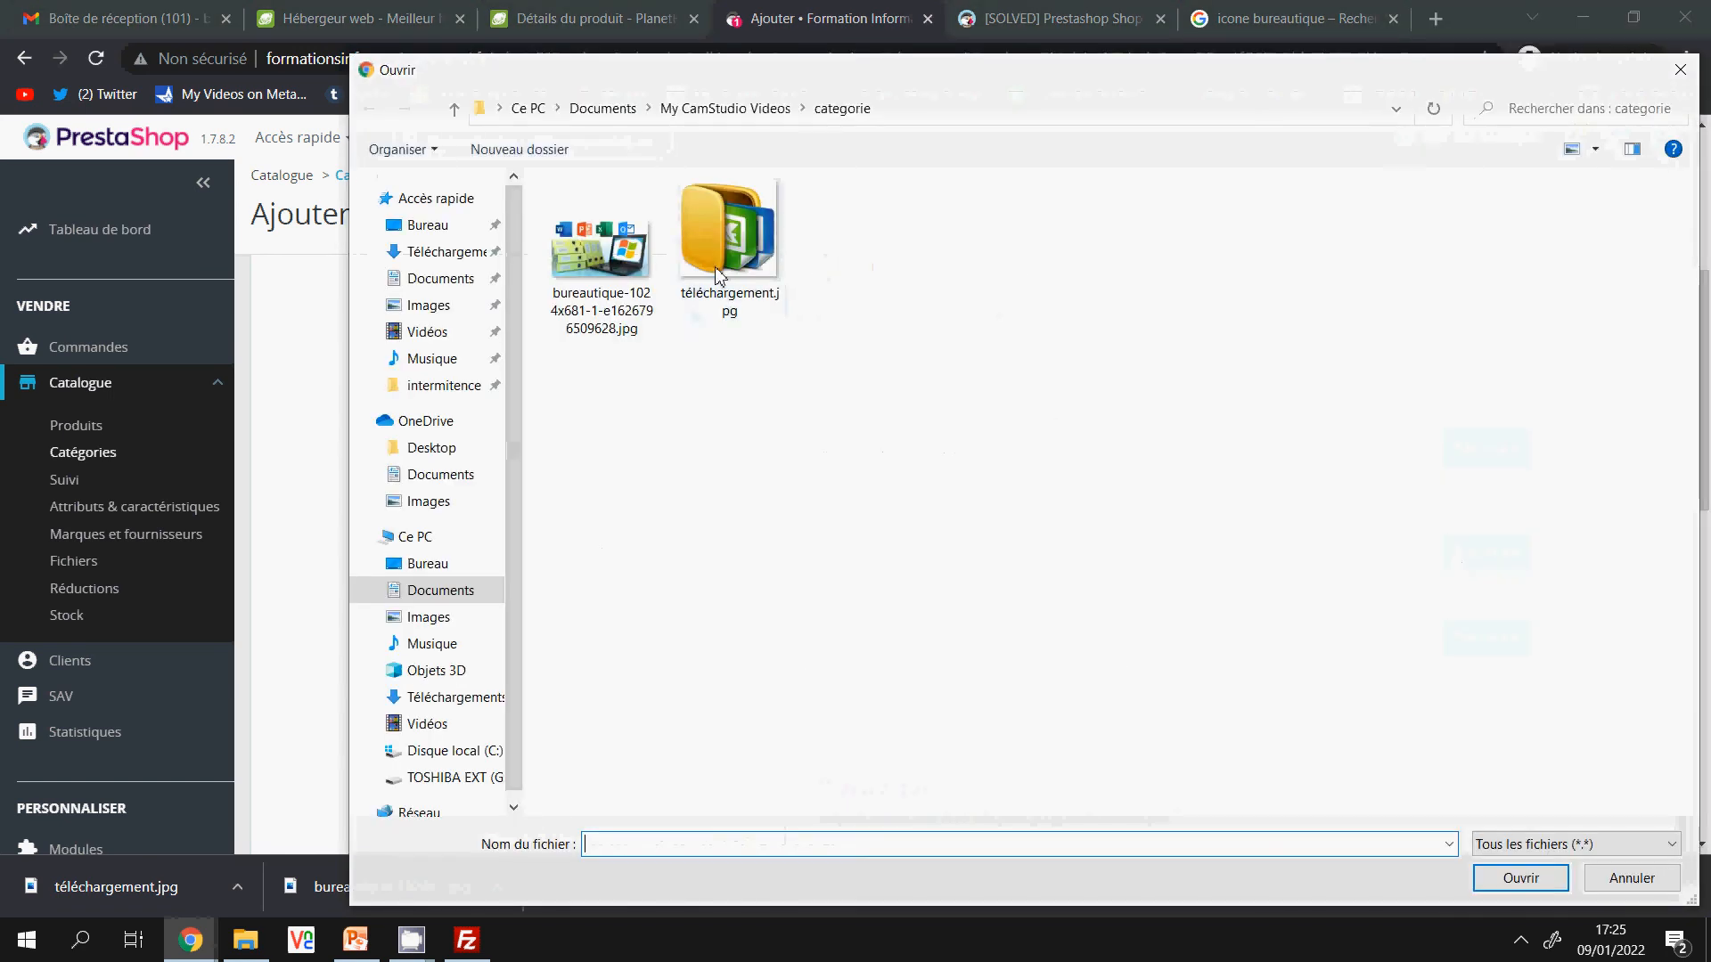
{"action": "double_click", "coordinate": [737, 264]}
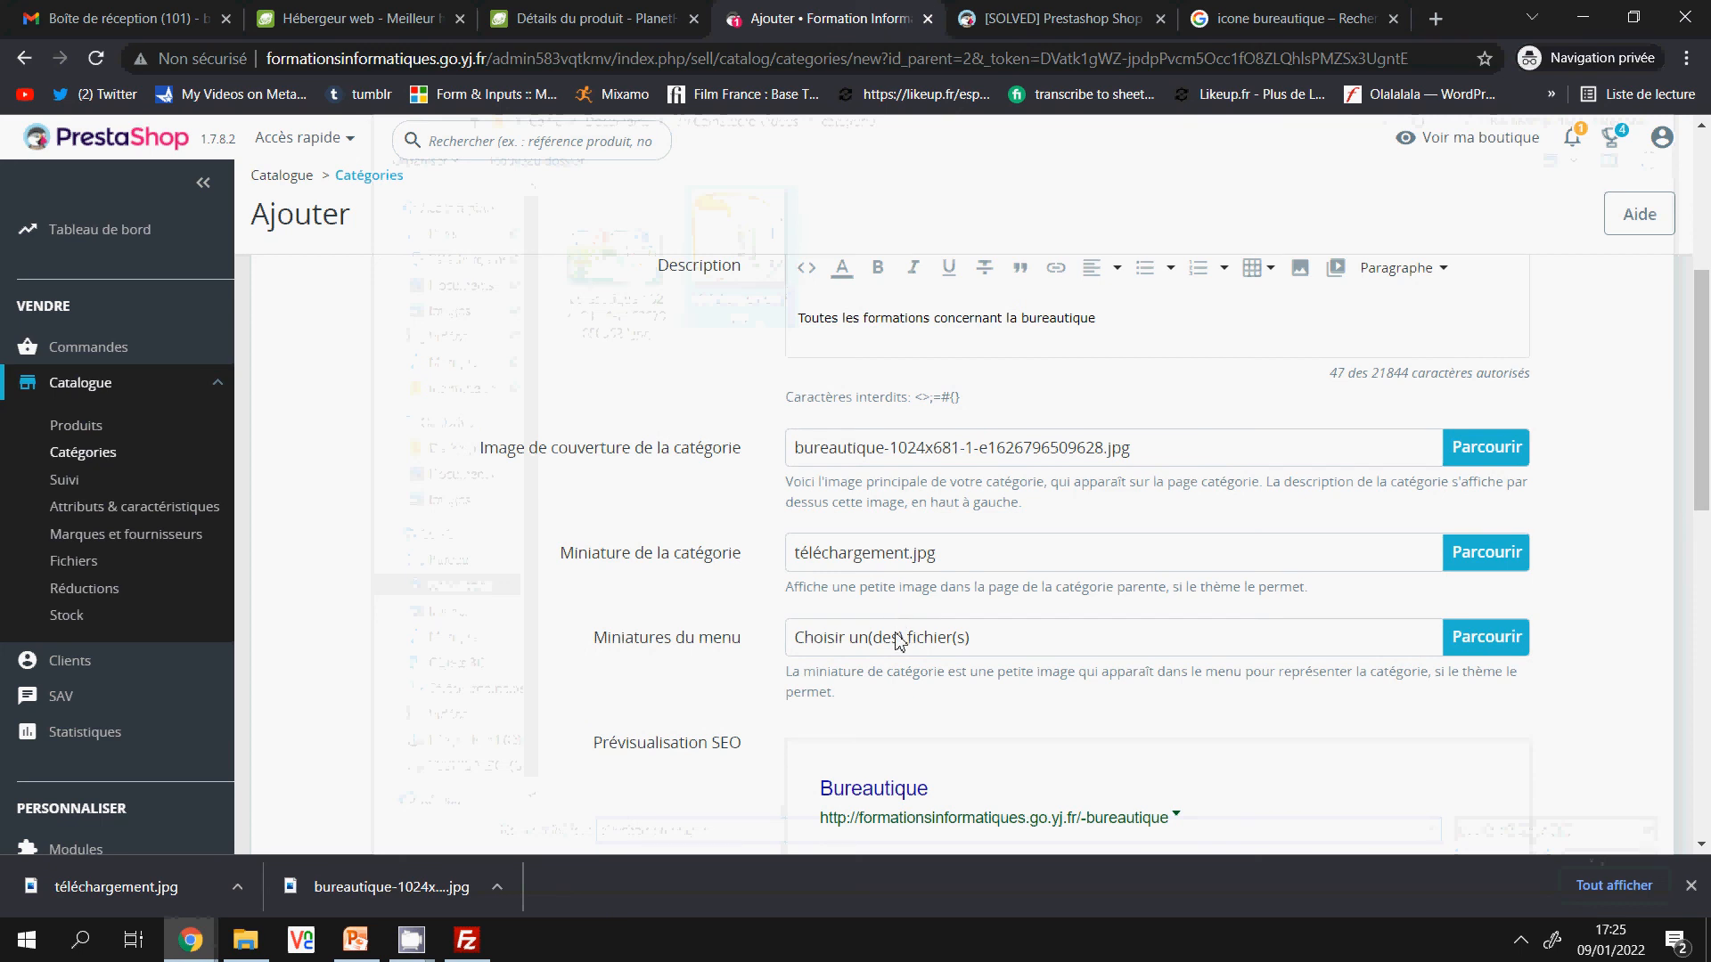
{"action": "left_click", "coordinate": [901, 638]}
{"action": "double_click", "coordinate": [728, 234]}
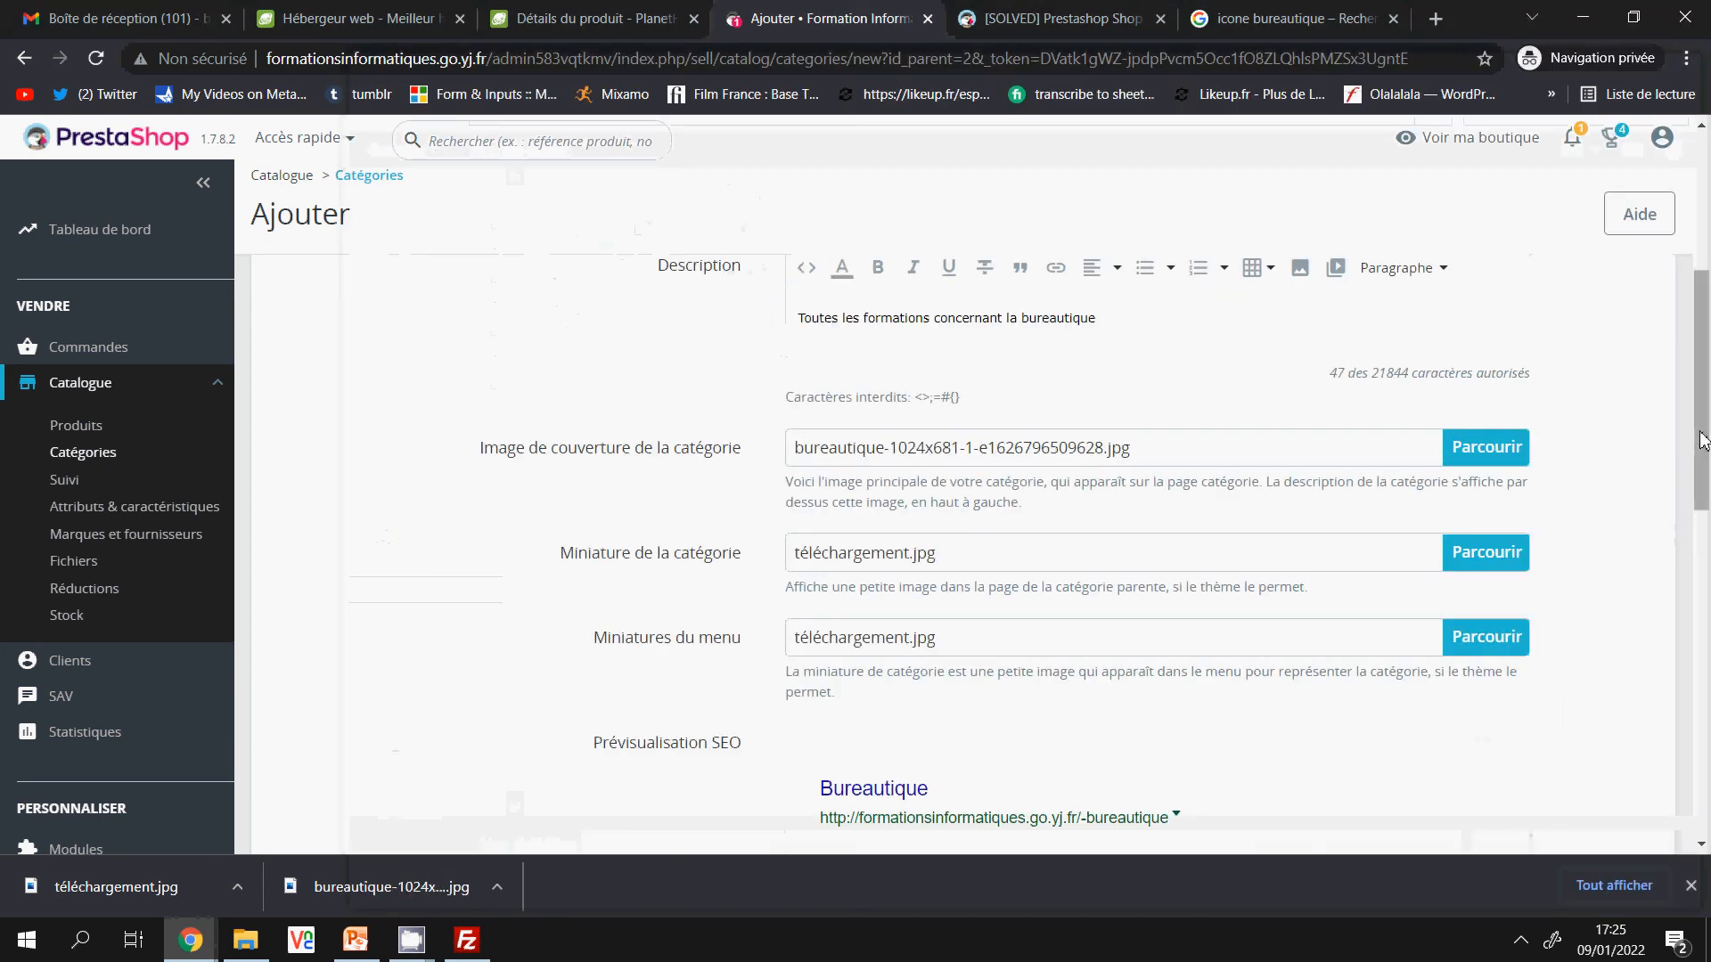
Enter "Formation informatique en bureautique" as the category's meta description.
{"action": "left_click_drag", "start_coordinate": [1703, 441], "coordinate": [1702, 632]}
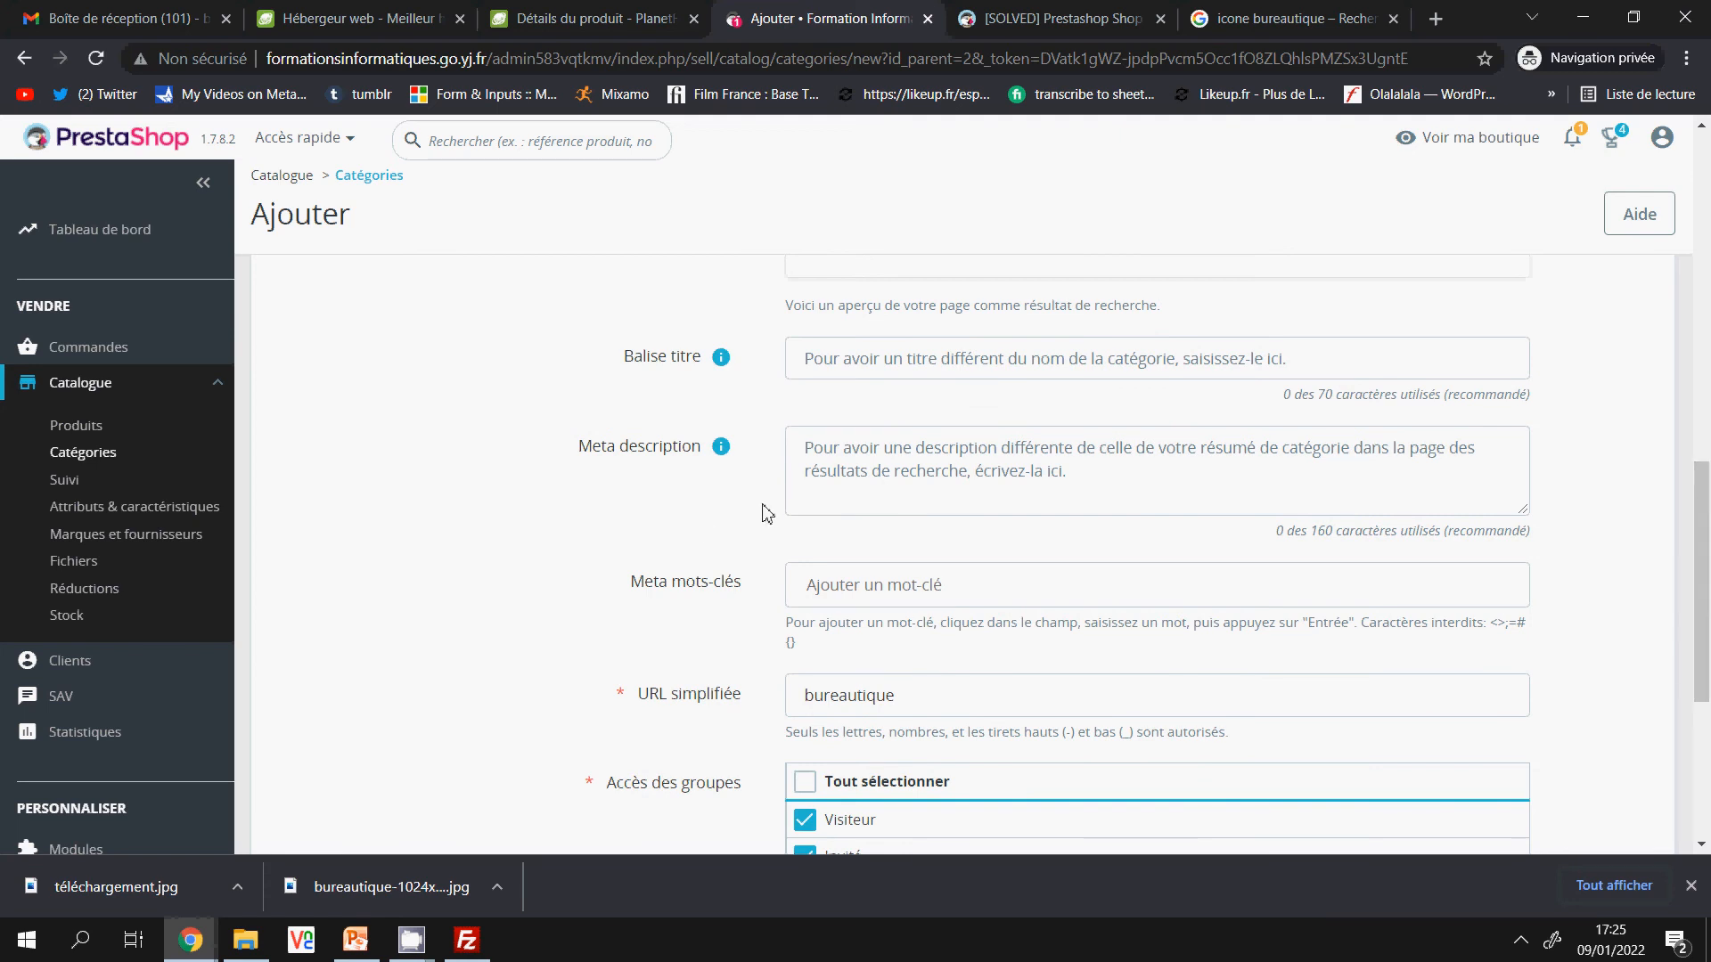
{"action": "left_click", "coordinate": [839, 449]}
{"action": "type", "text": "Forma"}
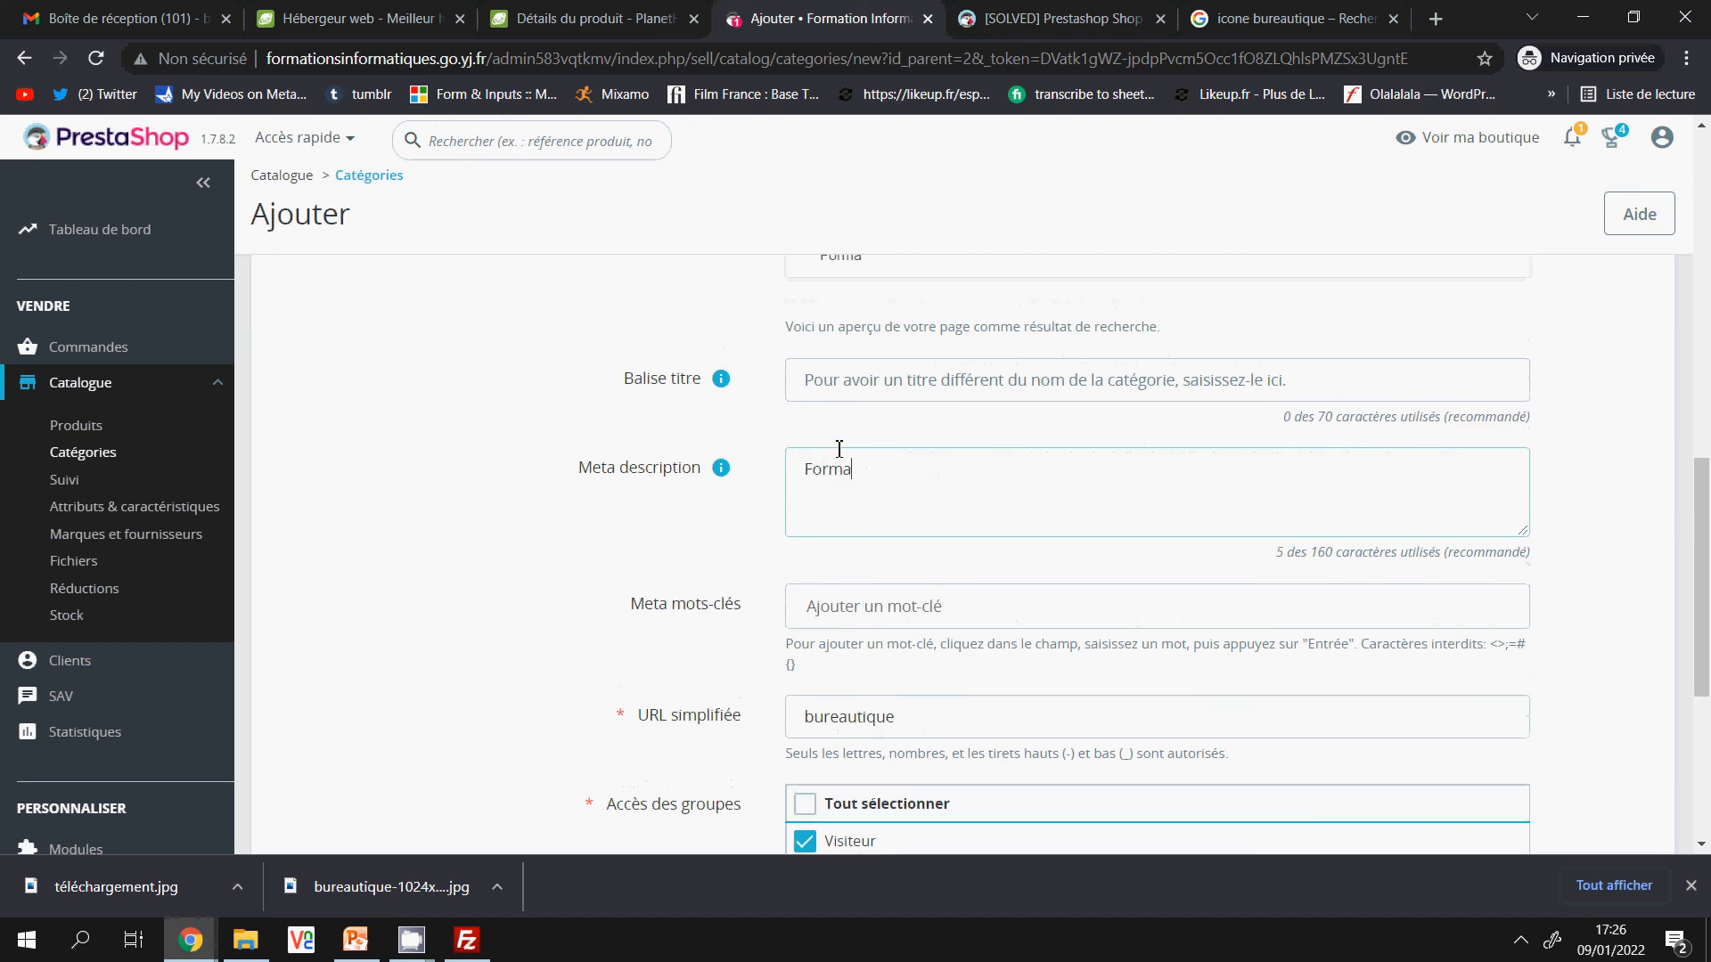
{"action": "type", "text": "tion informat"}
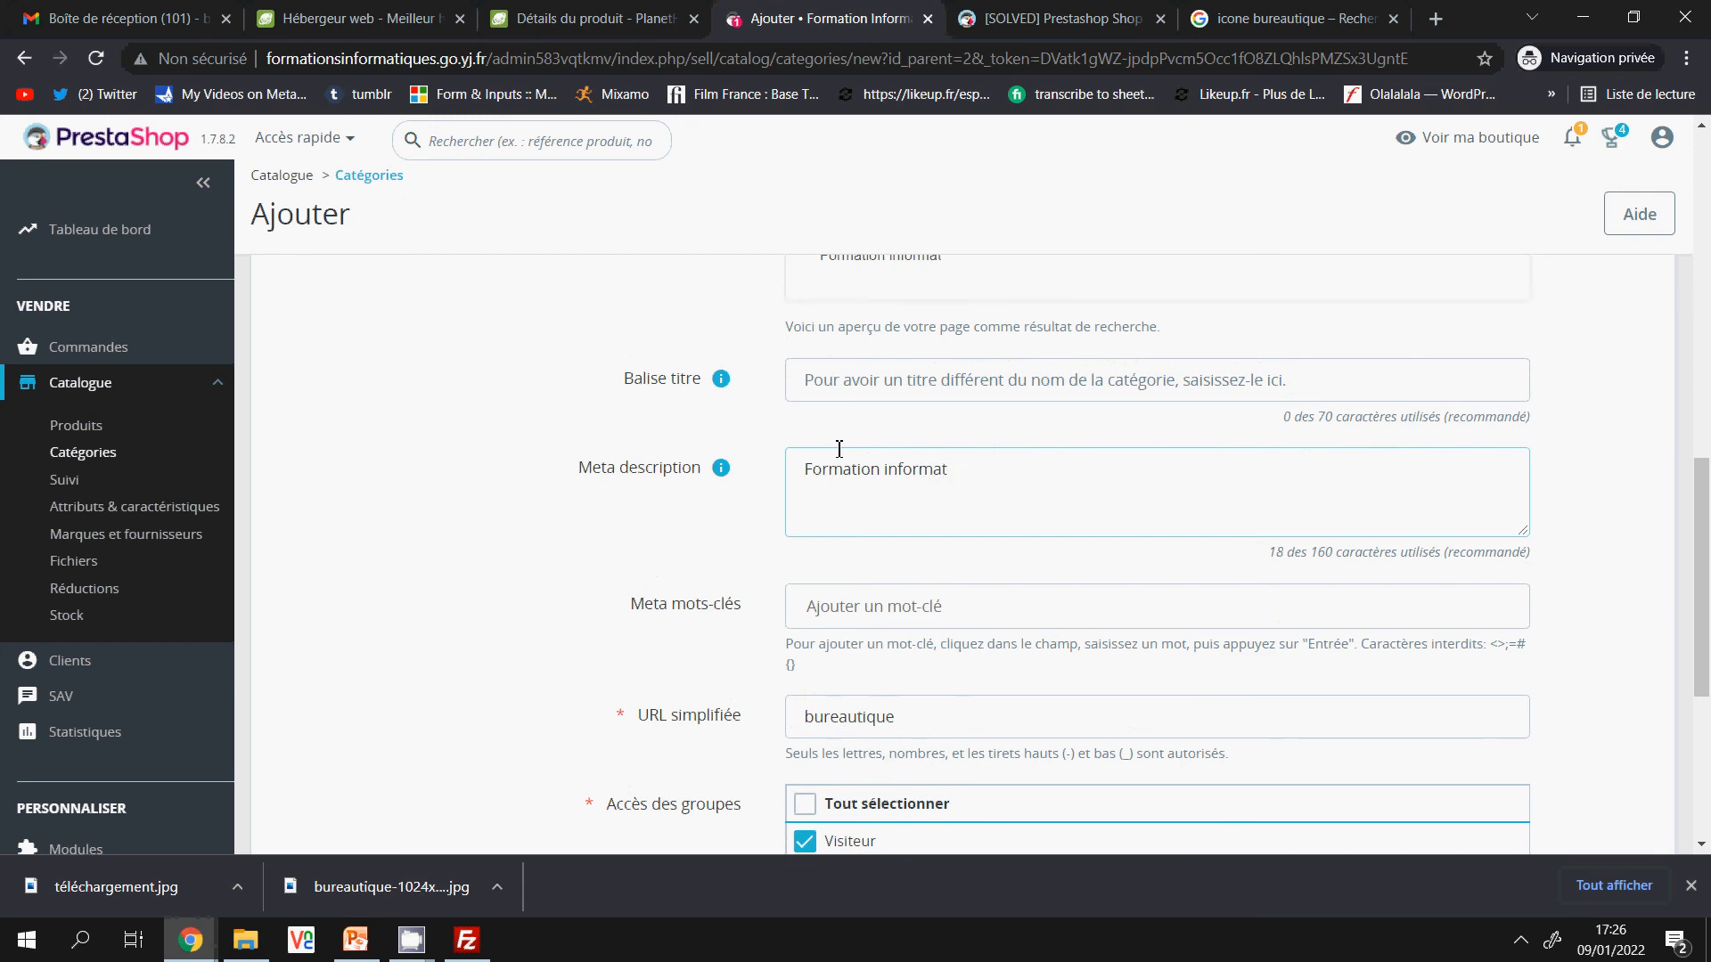
{"action": "type", "text": "ique en bureautique"}
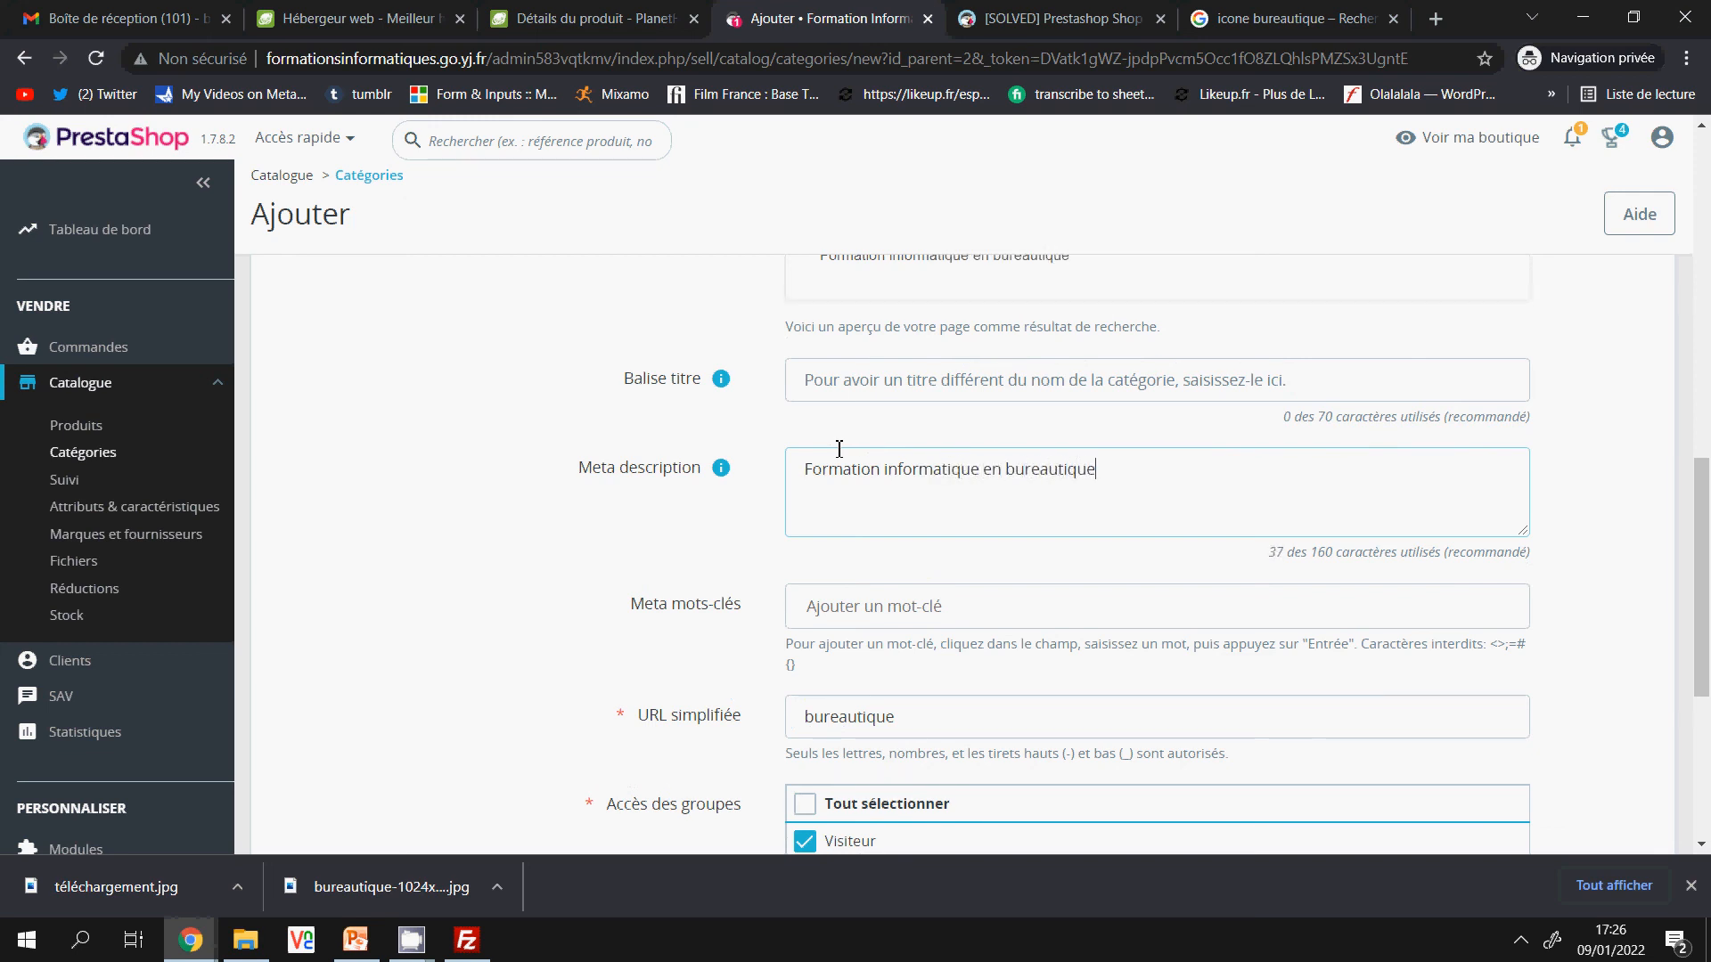
Append "tout niveau" to the meta description and add the meta keywords formation, informatique and bureautique.
{"action": "type", "text": " tout niveau"}
{"action": "left_click", "coordinate": [1011, 615]}
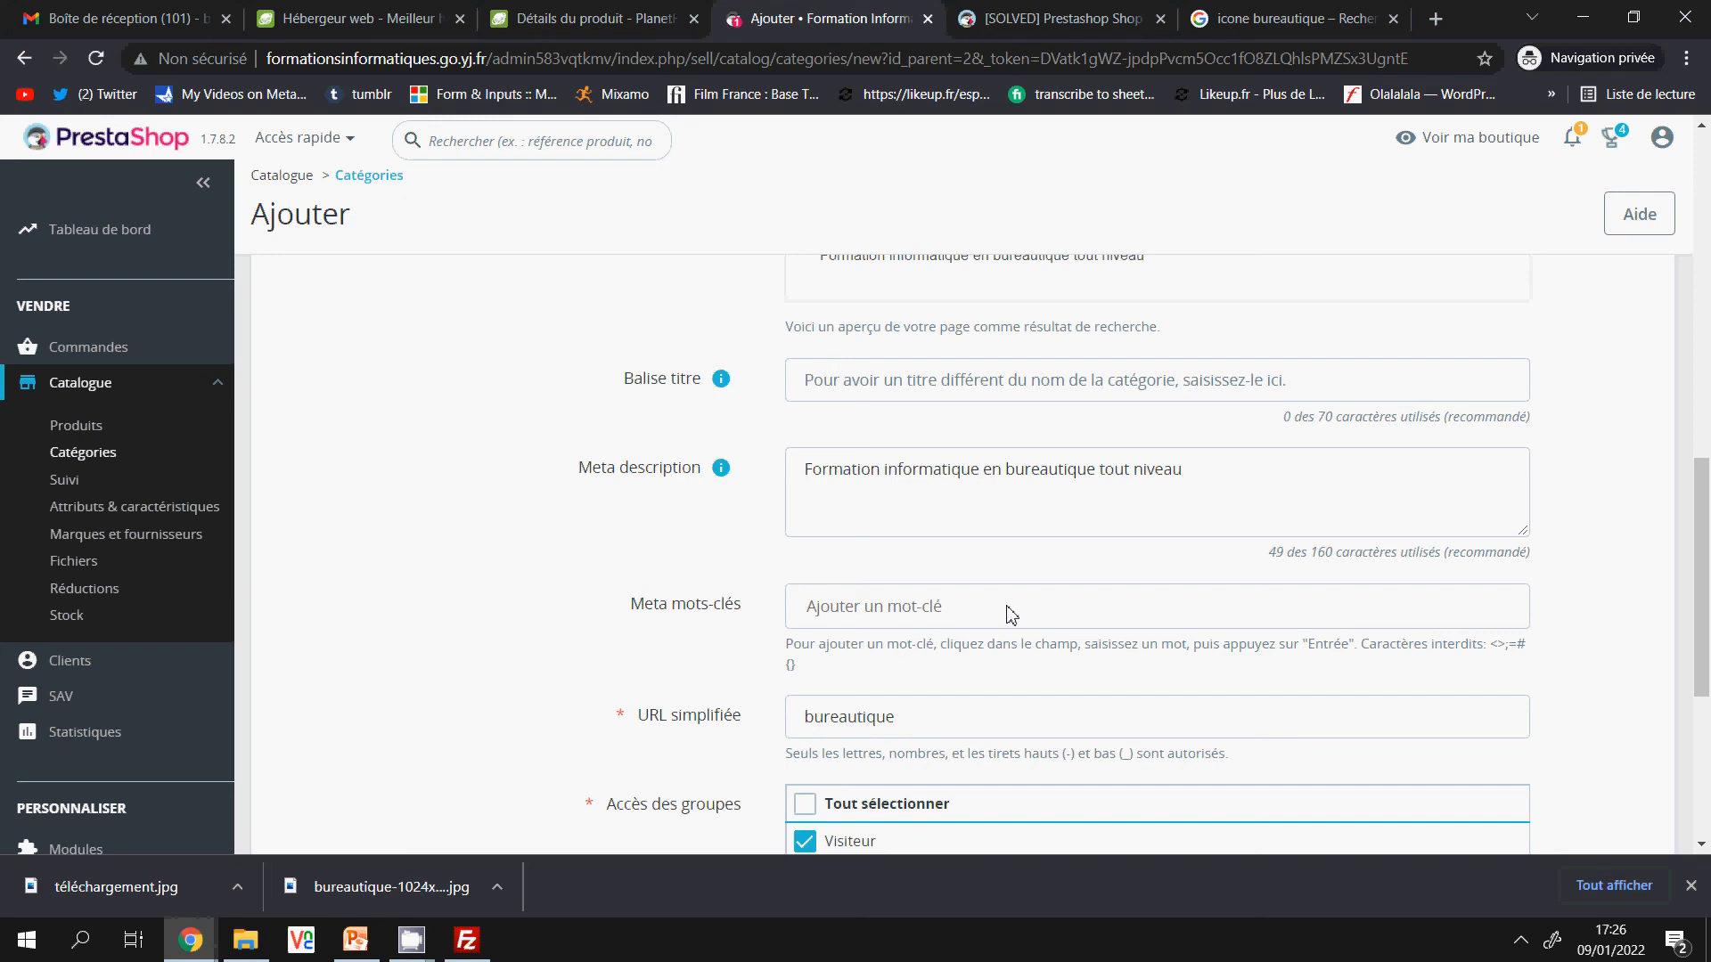
{"action": "type", "text": "f"}
{"action": "type", "text": "ormaiotion"}
{"action": "key", "text": "Return"}
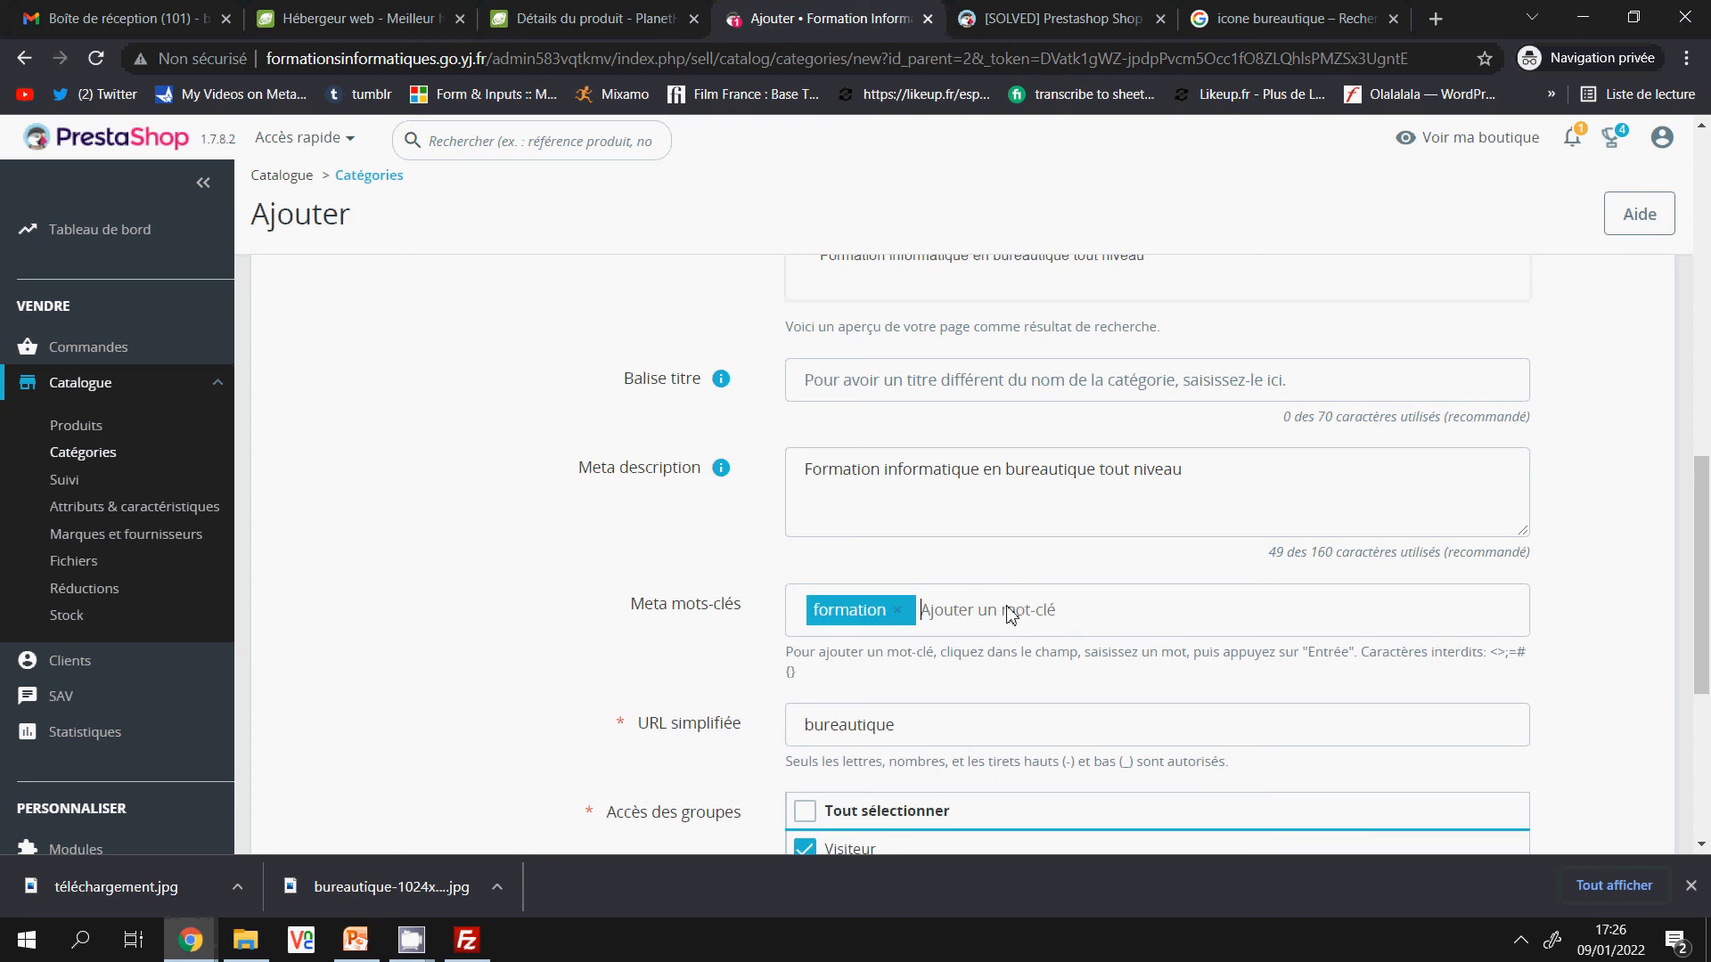
{"action": "type", "text": "informatique"}
{"action": "key", "text": "Return"}
{"action": "type", "text": "b"}
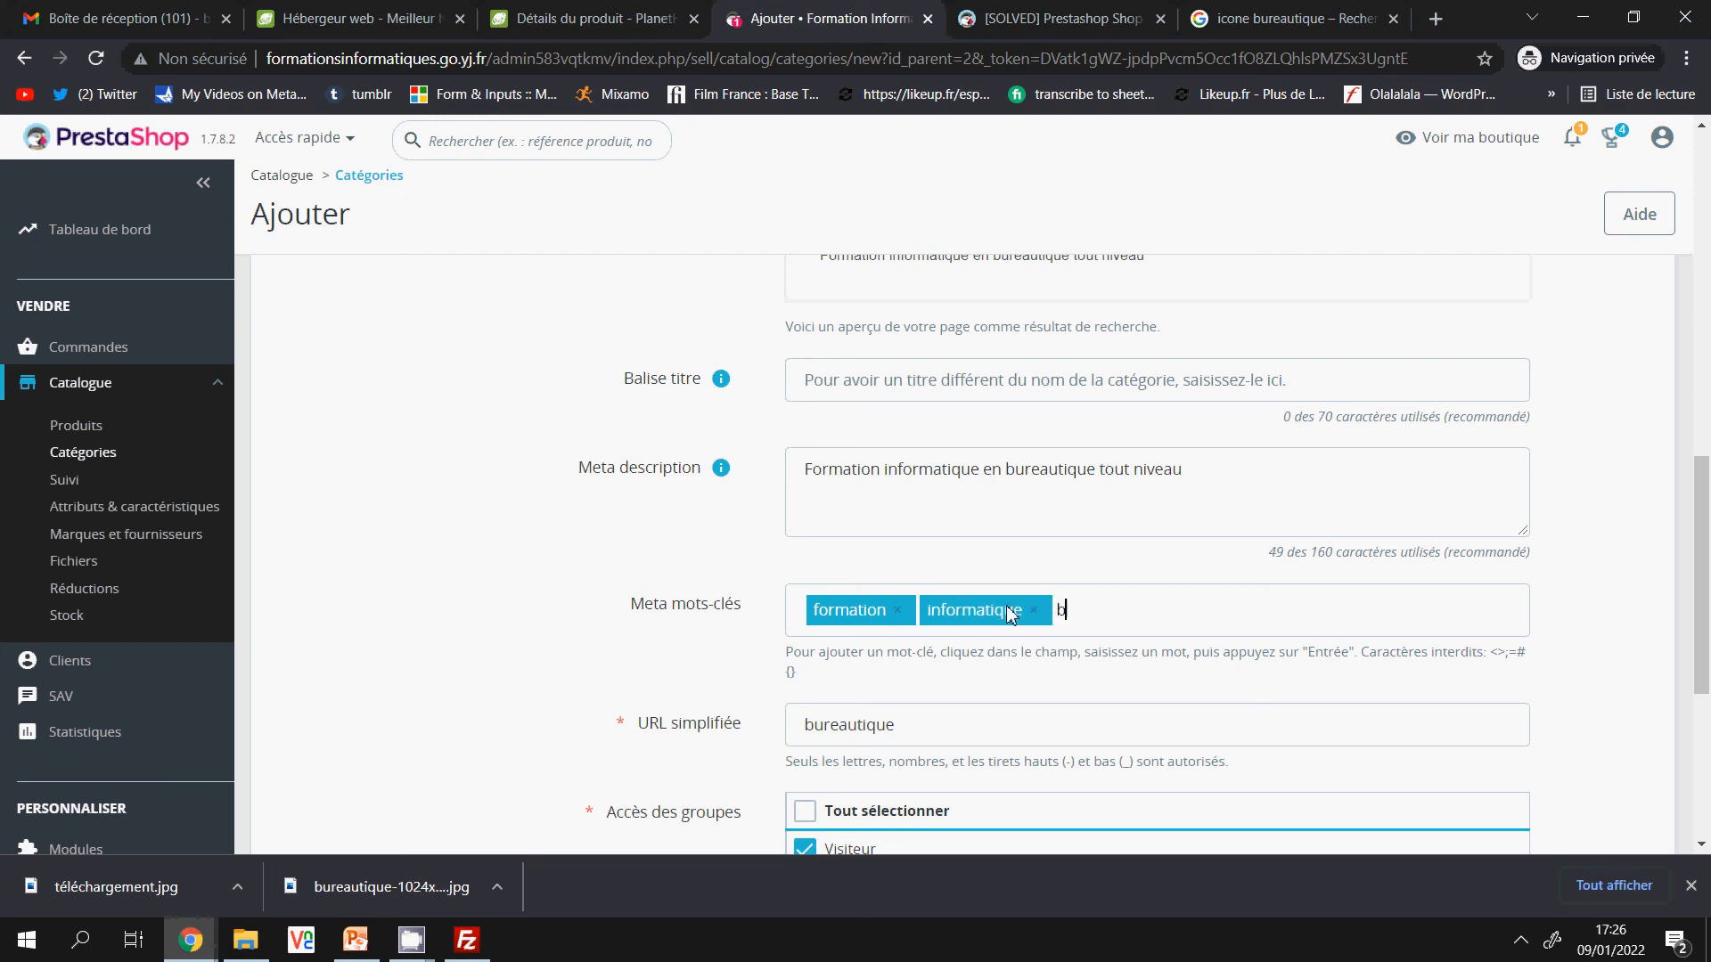
{"action": "type", "text": "ureautique"}
{"action": "key", "text": "Return"}
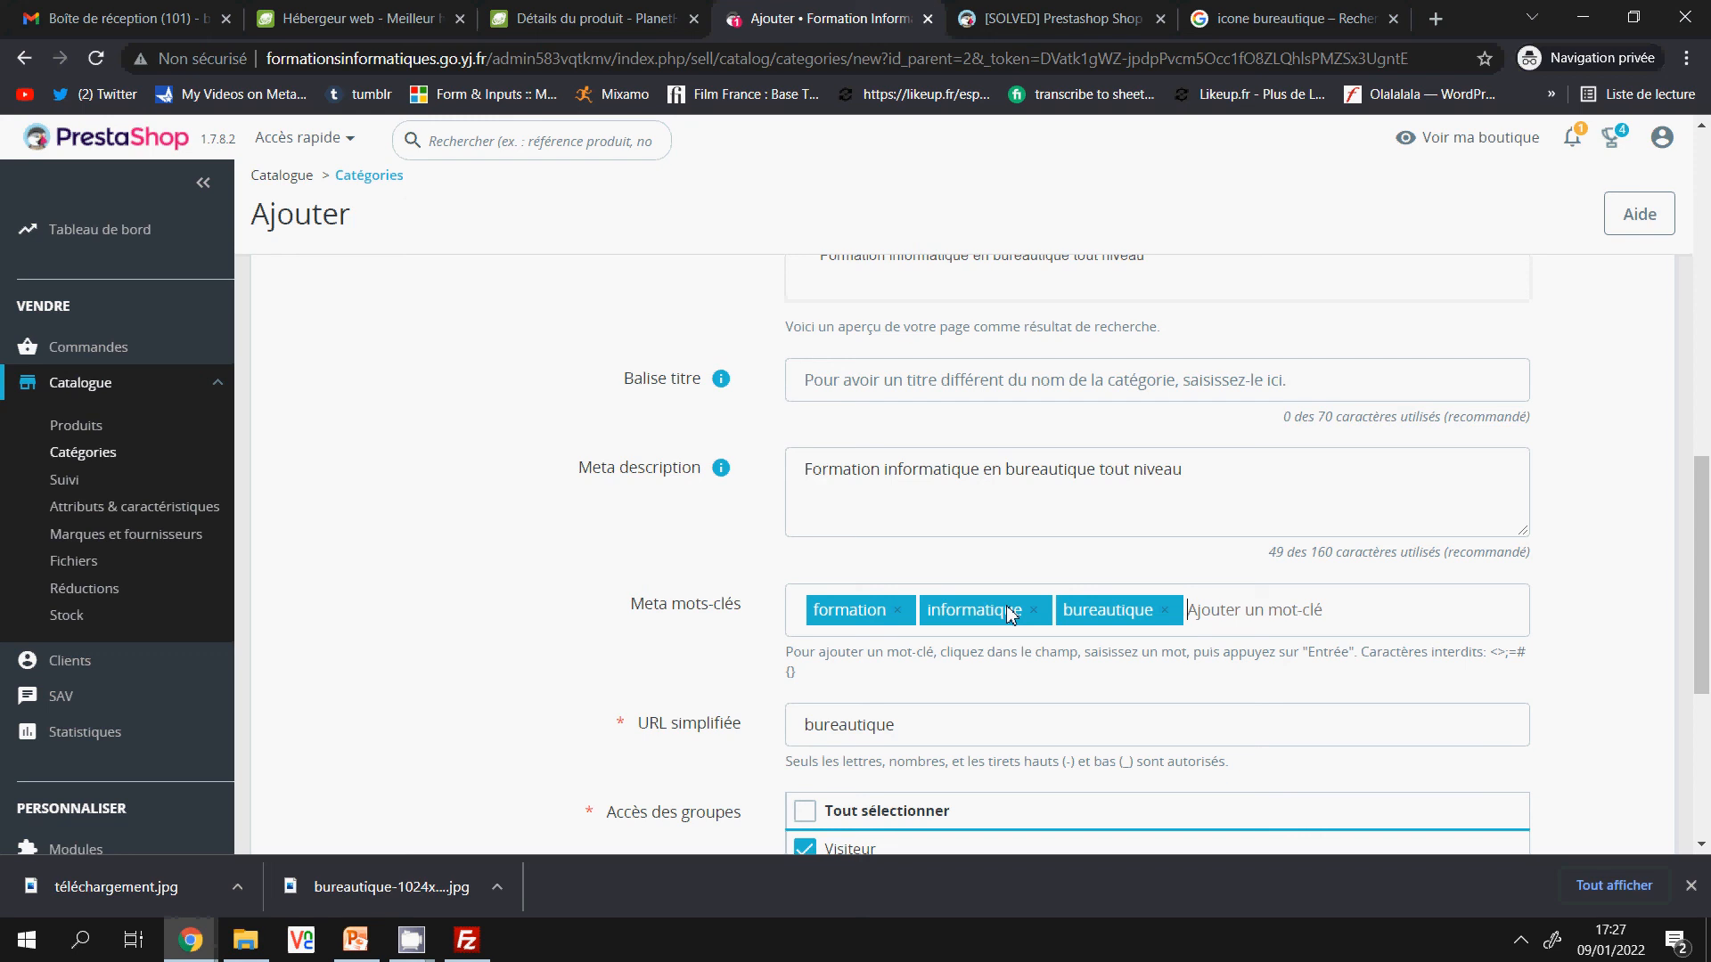
Add word, excel, powerpoint and access as further meta keywords for the category.
{"action": "type", "text": "word"}
{"action": "key", "text": "Return"}
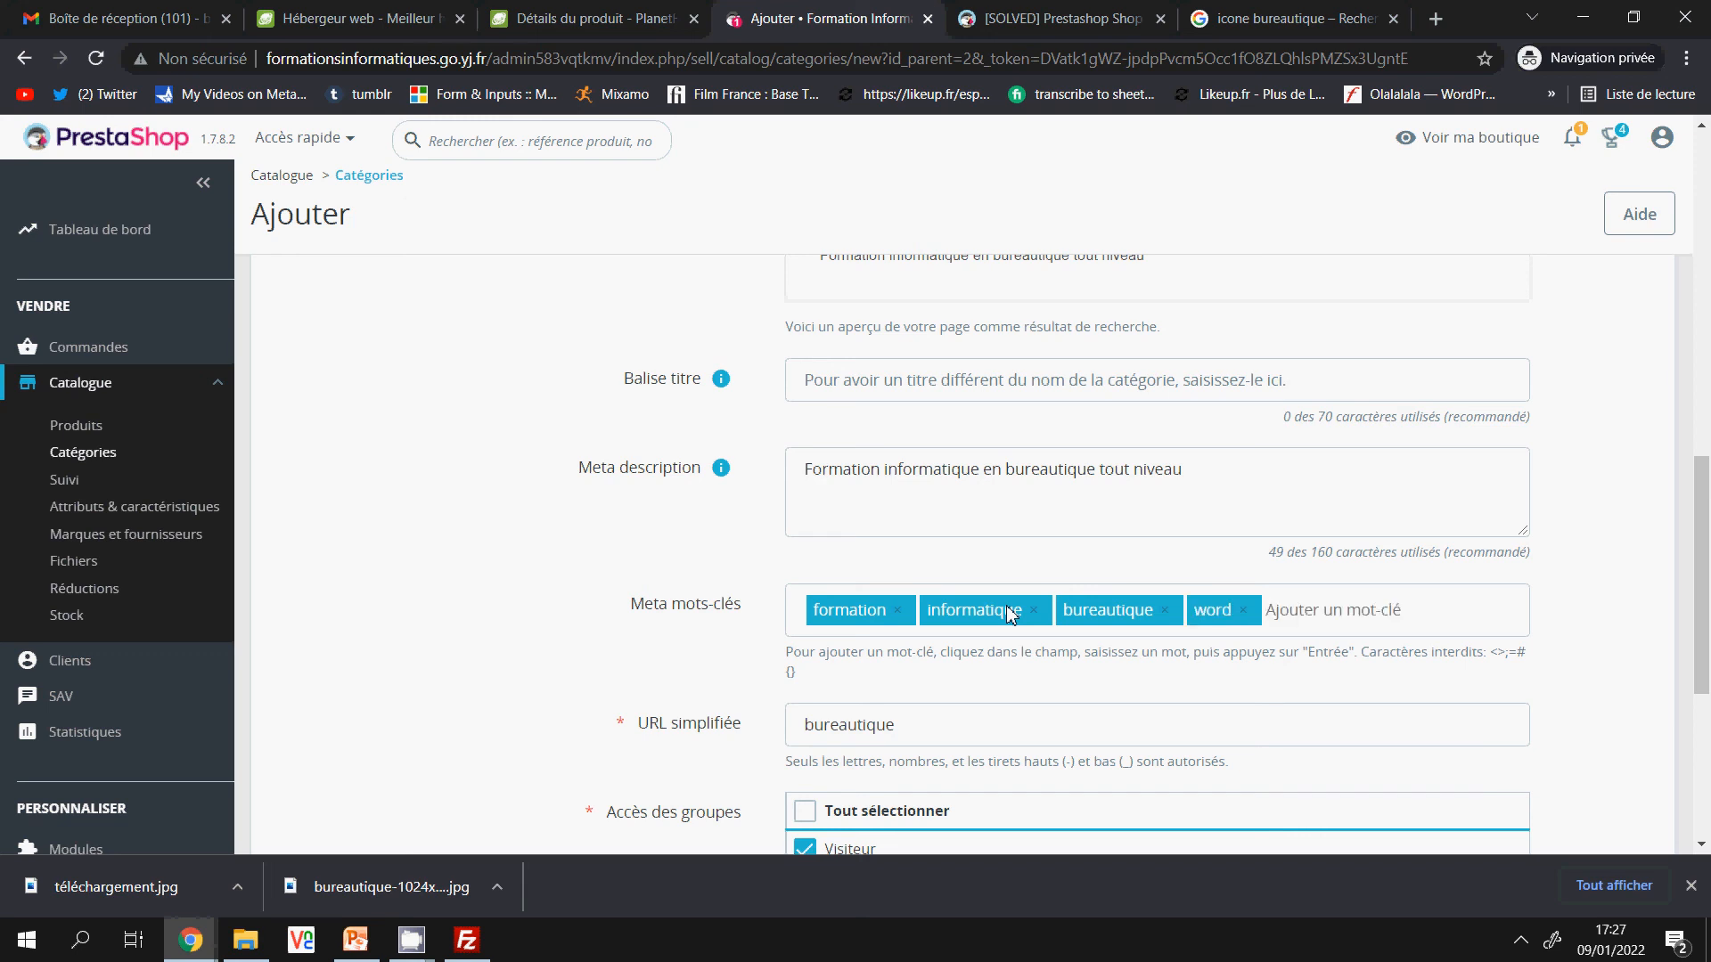
{"action": "type", "text": "excel"}
{"action": "key", "text": "Return"}
{"action": "type", "text": "po"}
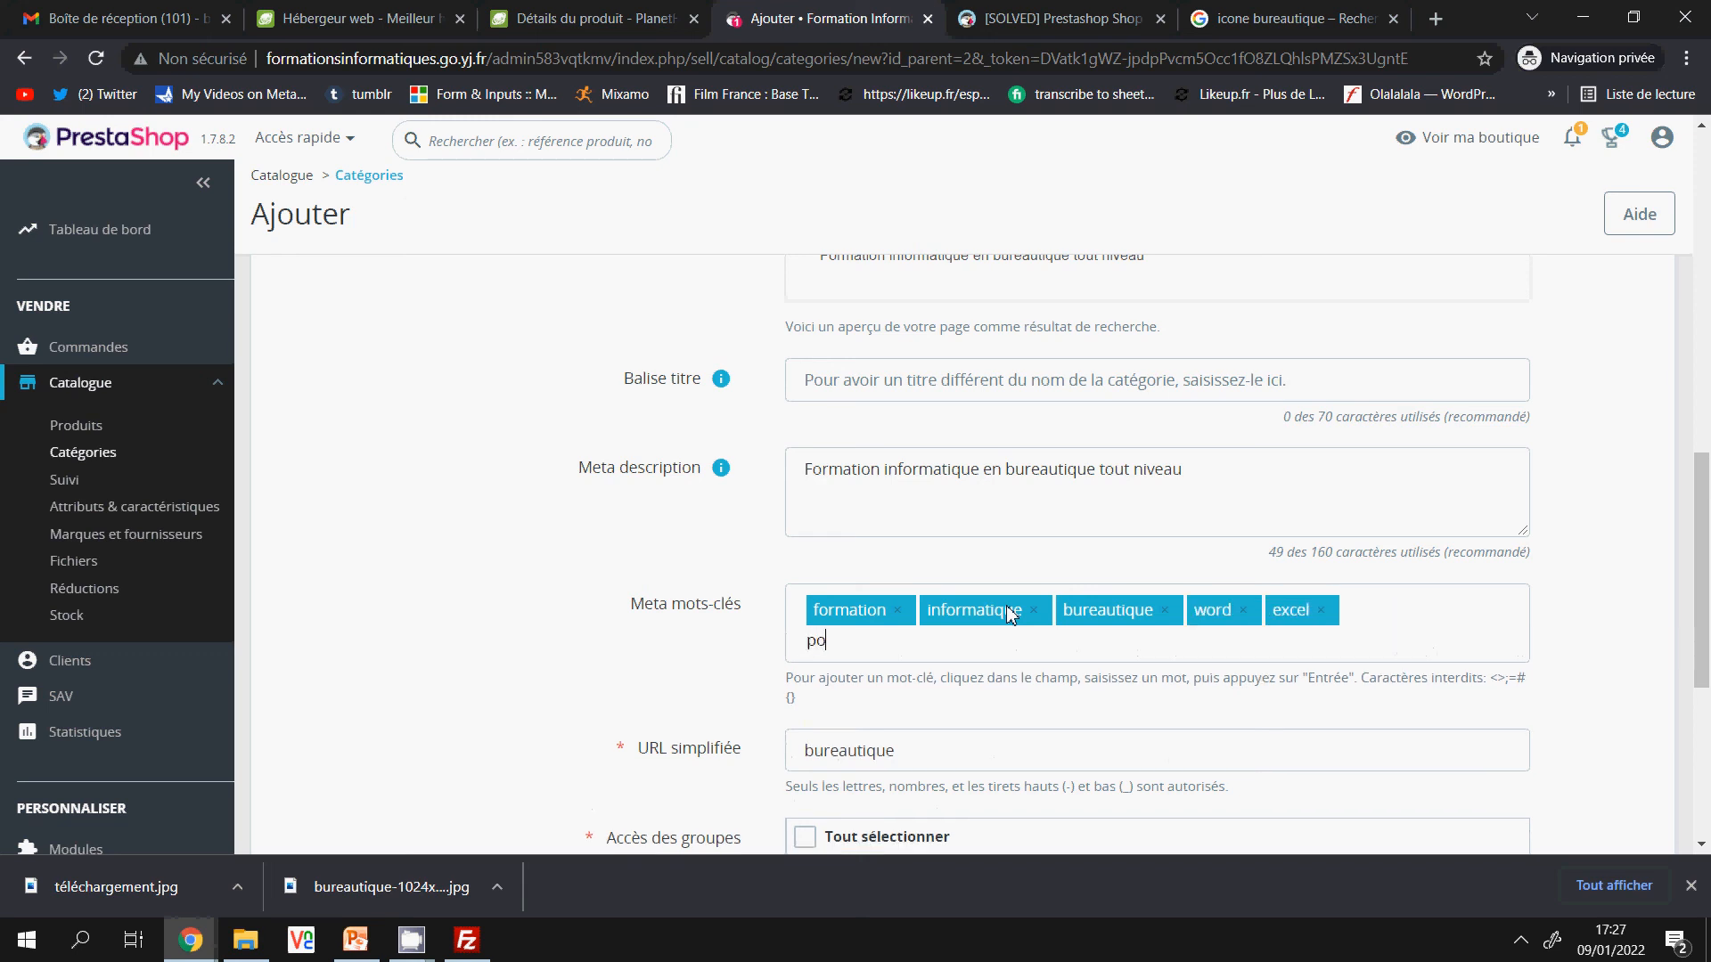
{"action": "type", "text": "werpoint"}
{"action": "key", "text": "Return"}
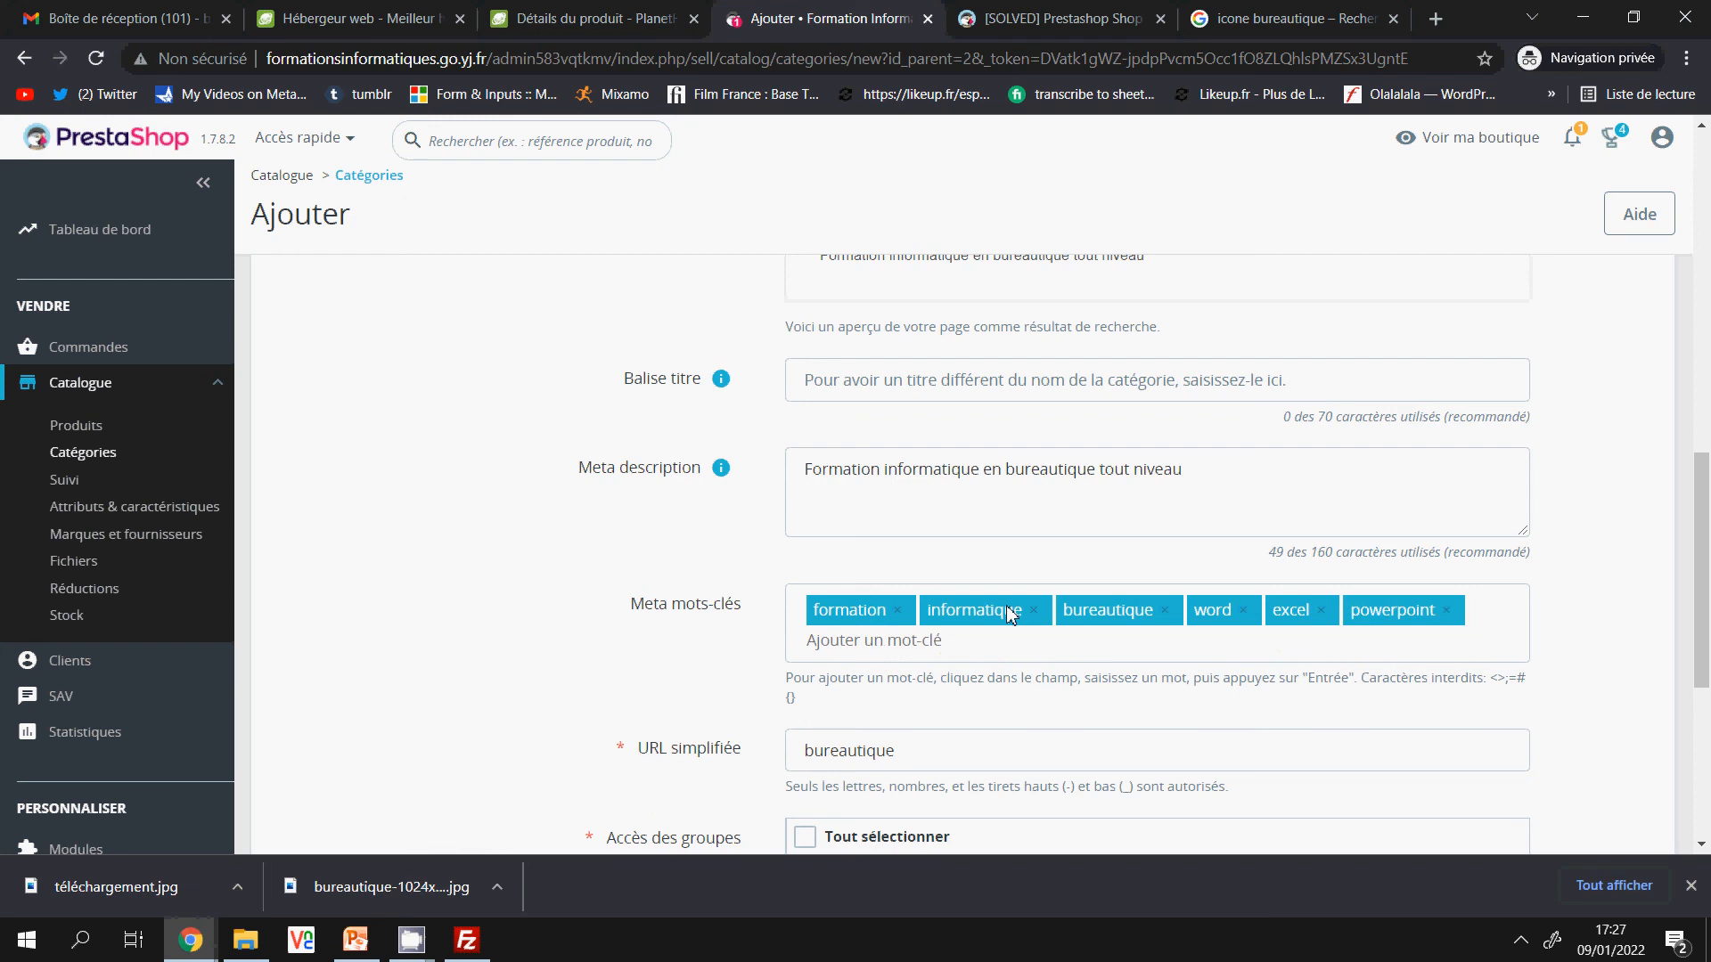
{"action": "type", "text": "access"}
{"action": "key", "text": "Return"}
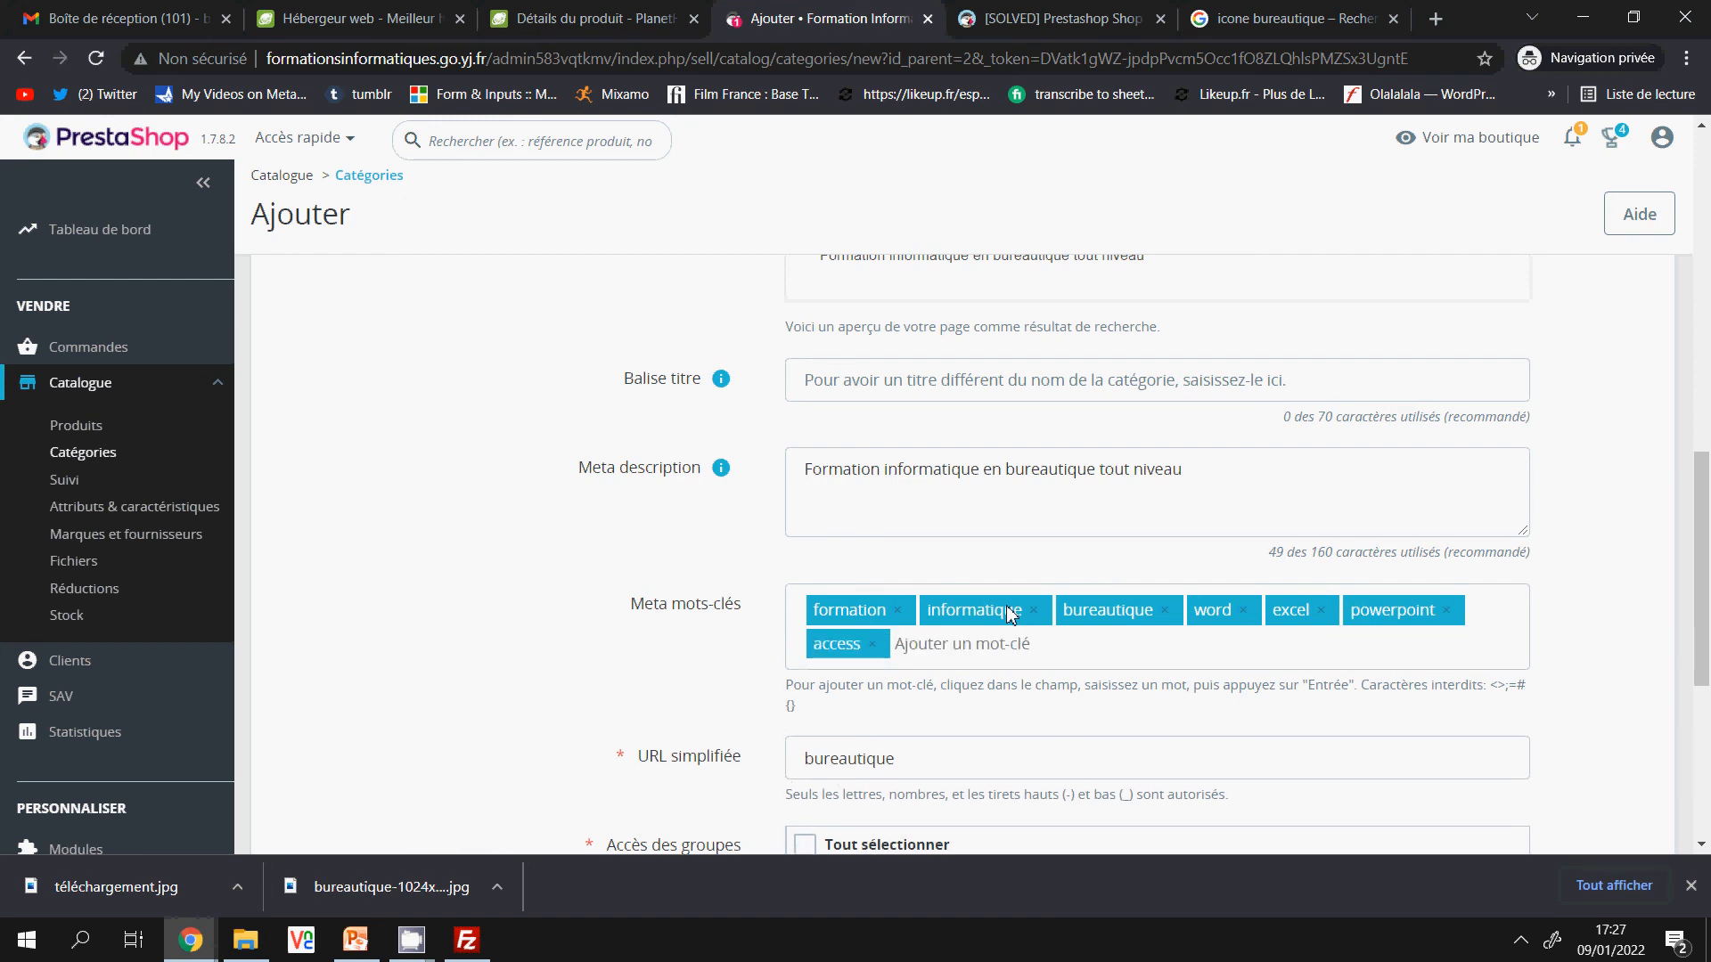
Save the new Bureautique category with its default group access and check the category list.
{"action": "left_click_drag", "start_coordinate": [1698, 534], "coordinate": [1704, 637]}
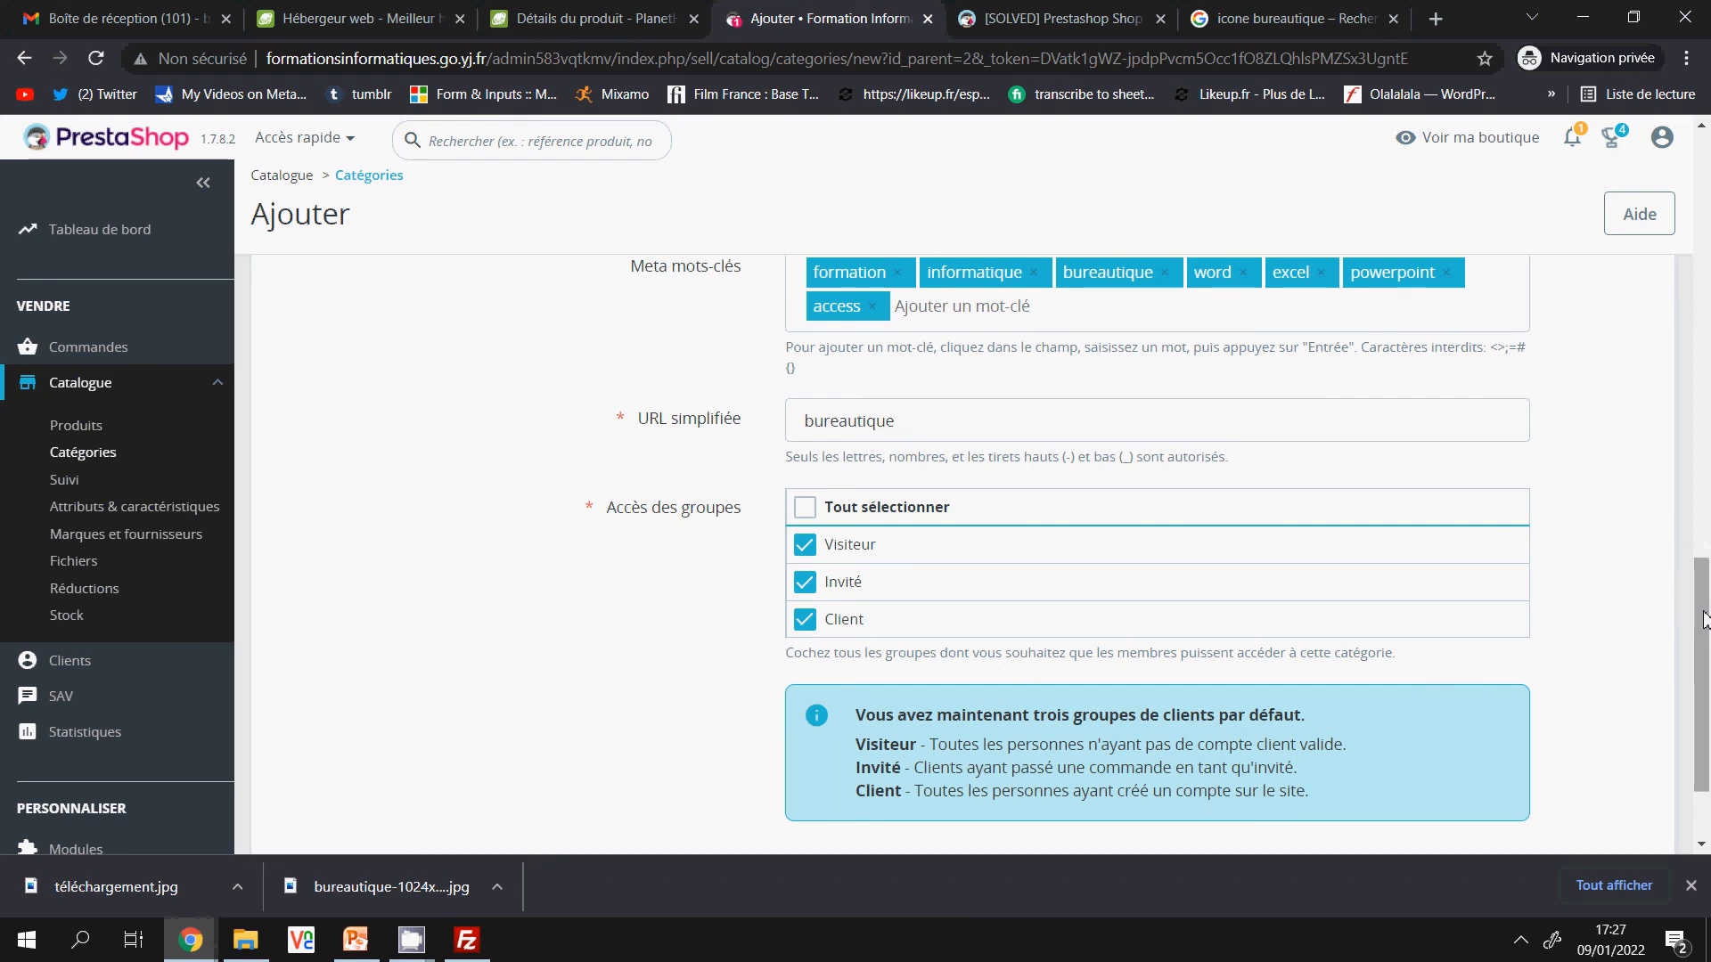
{"action": "left_click_drag", "start_coordinate": [1703, 618], "coordinate": [1703, 668]}
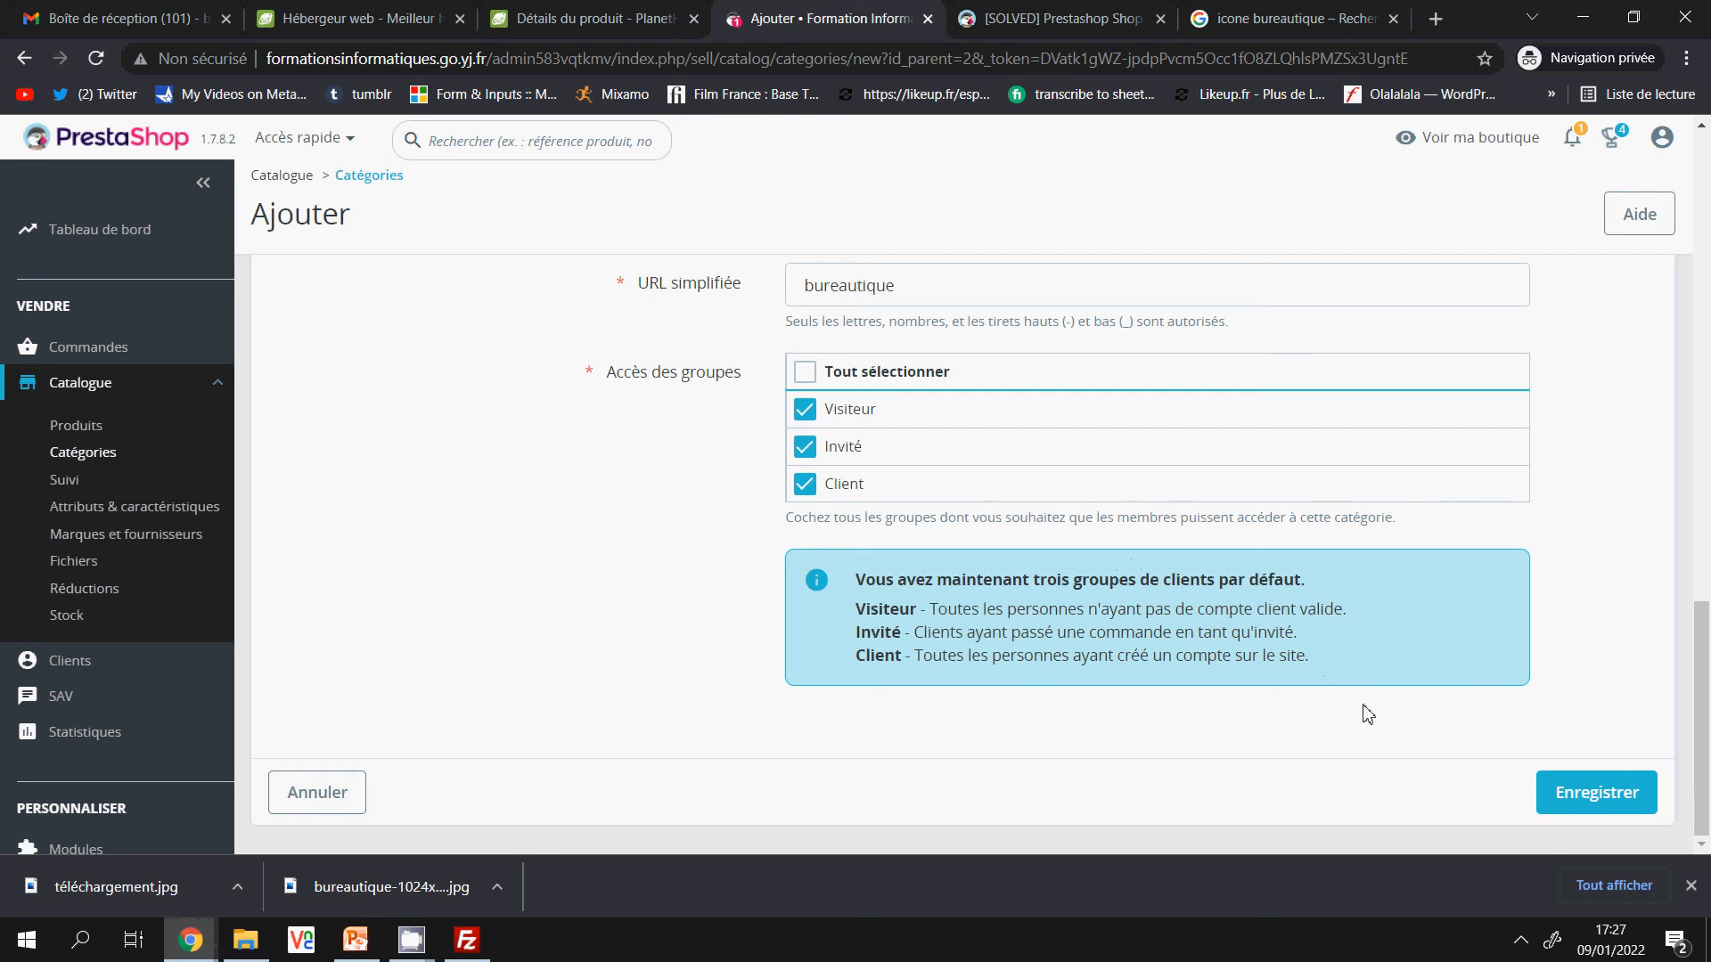
{"action": "left_click", "coordinate": [1601, 802]}
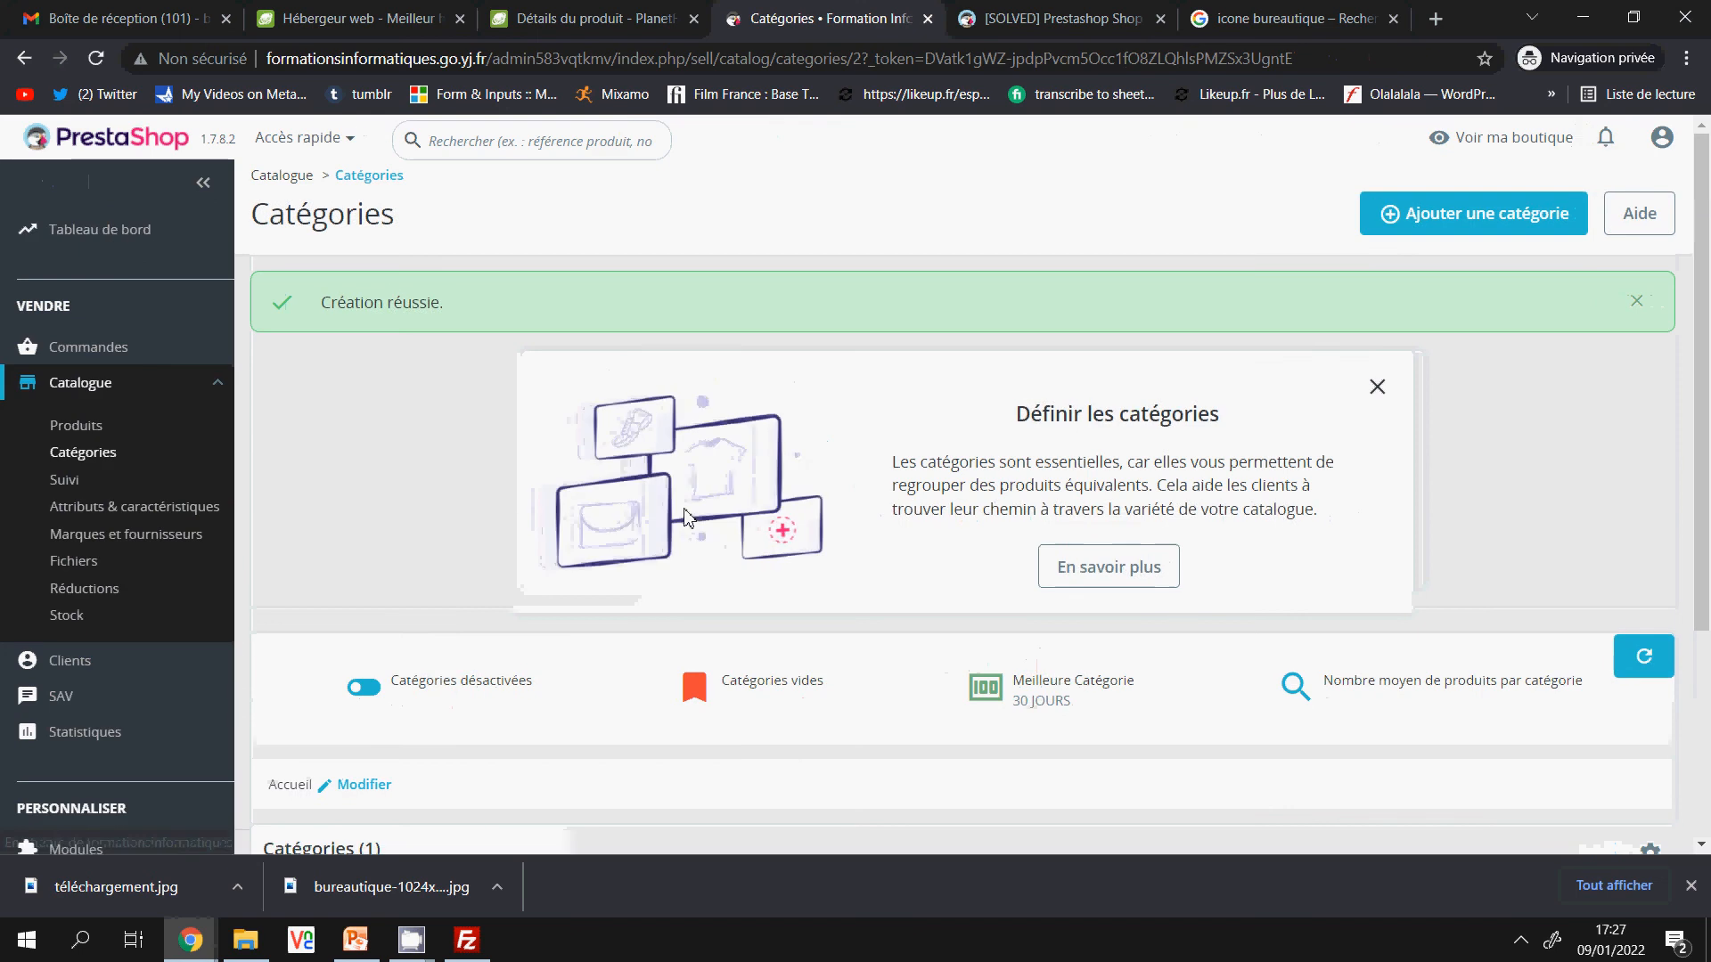
{"action": "scroll", "coordinate": [1382, 657], "scroll_direction": "down", "scroll_amount": 3}
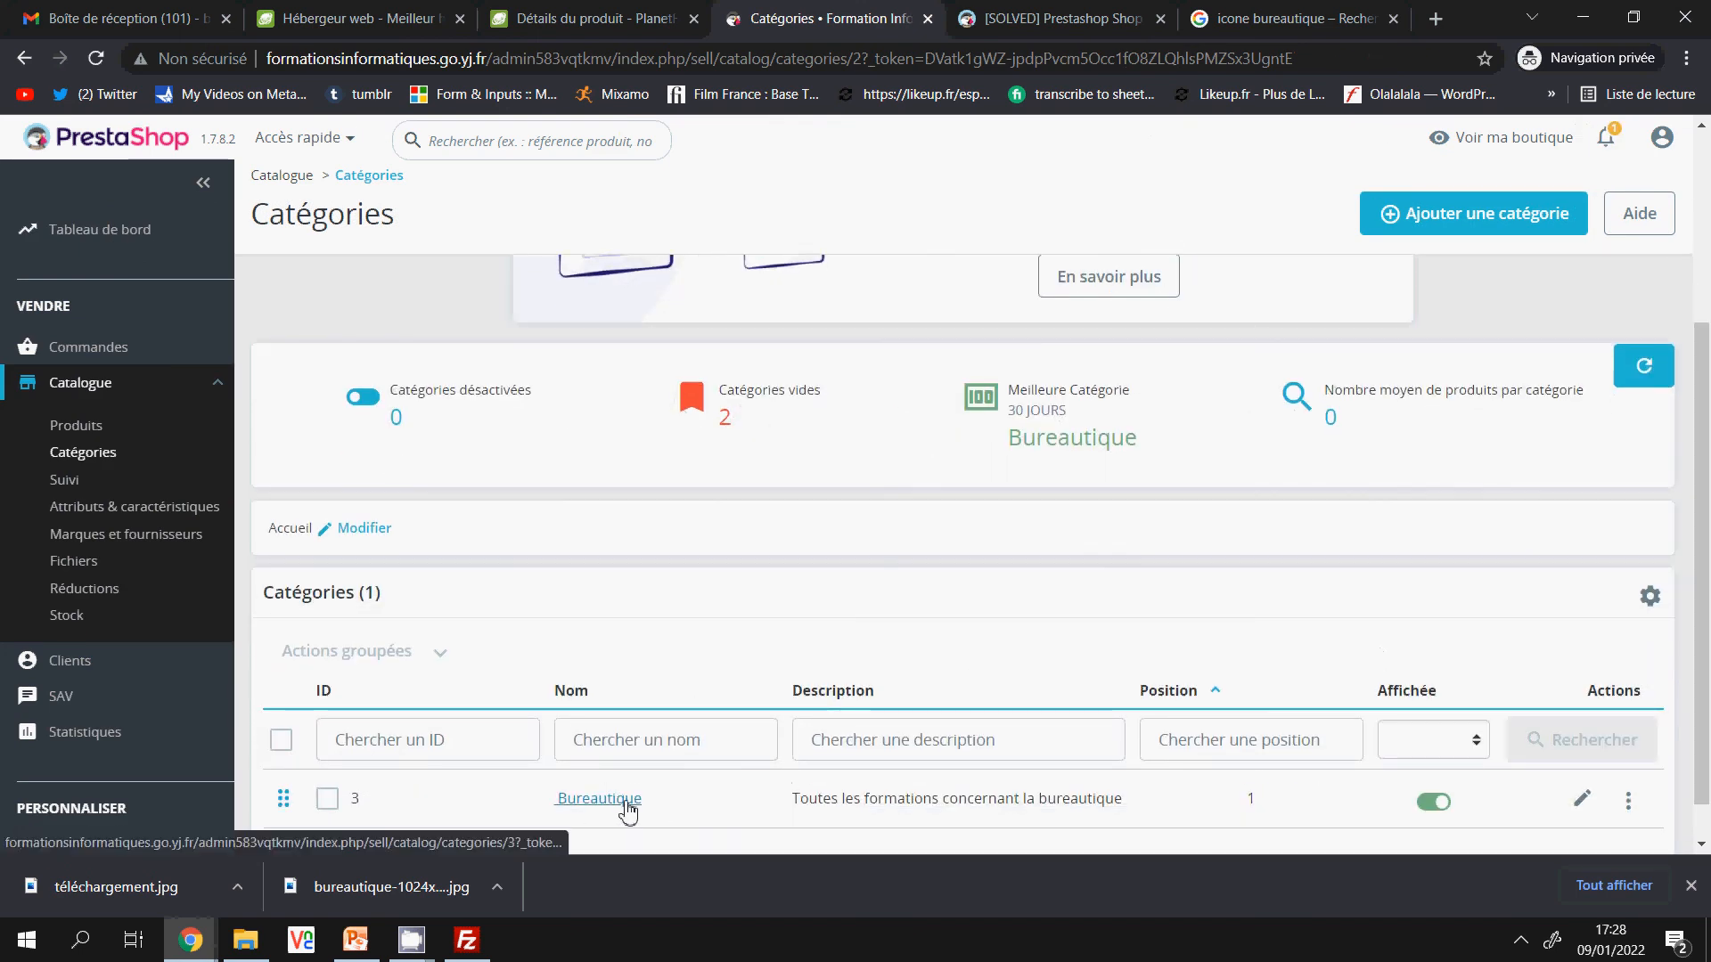
{"action": "left_click_drag", "start_coordinate": [1707, 605], "coordinate": [1708, 639]}
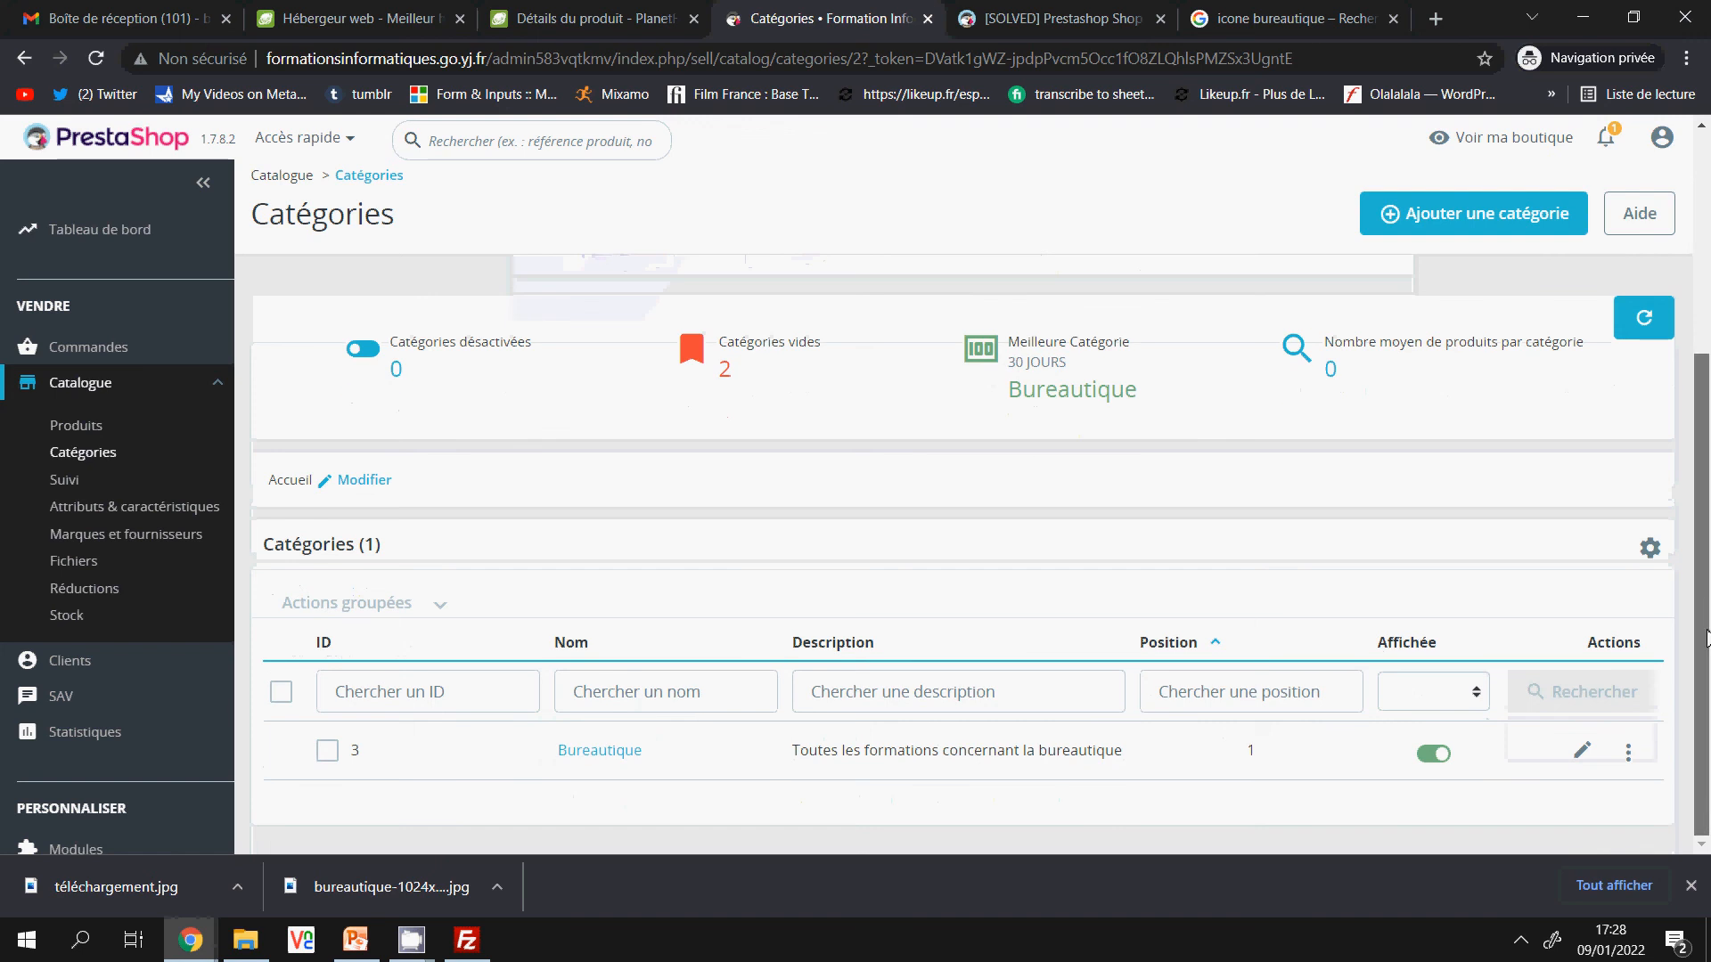
Create a category named Pack Office with Bureautique as its parent category and save it.
{"action": "left_click", "coordinate": [1461, 223]}
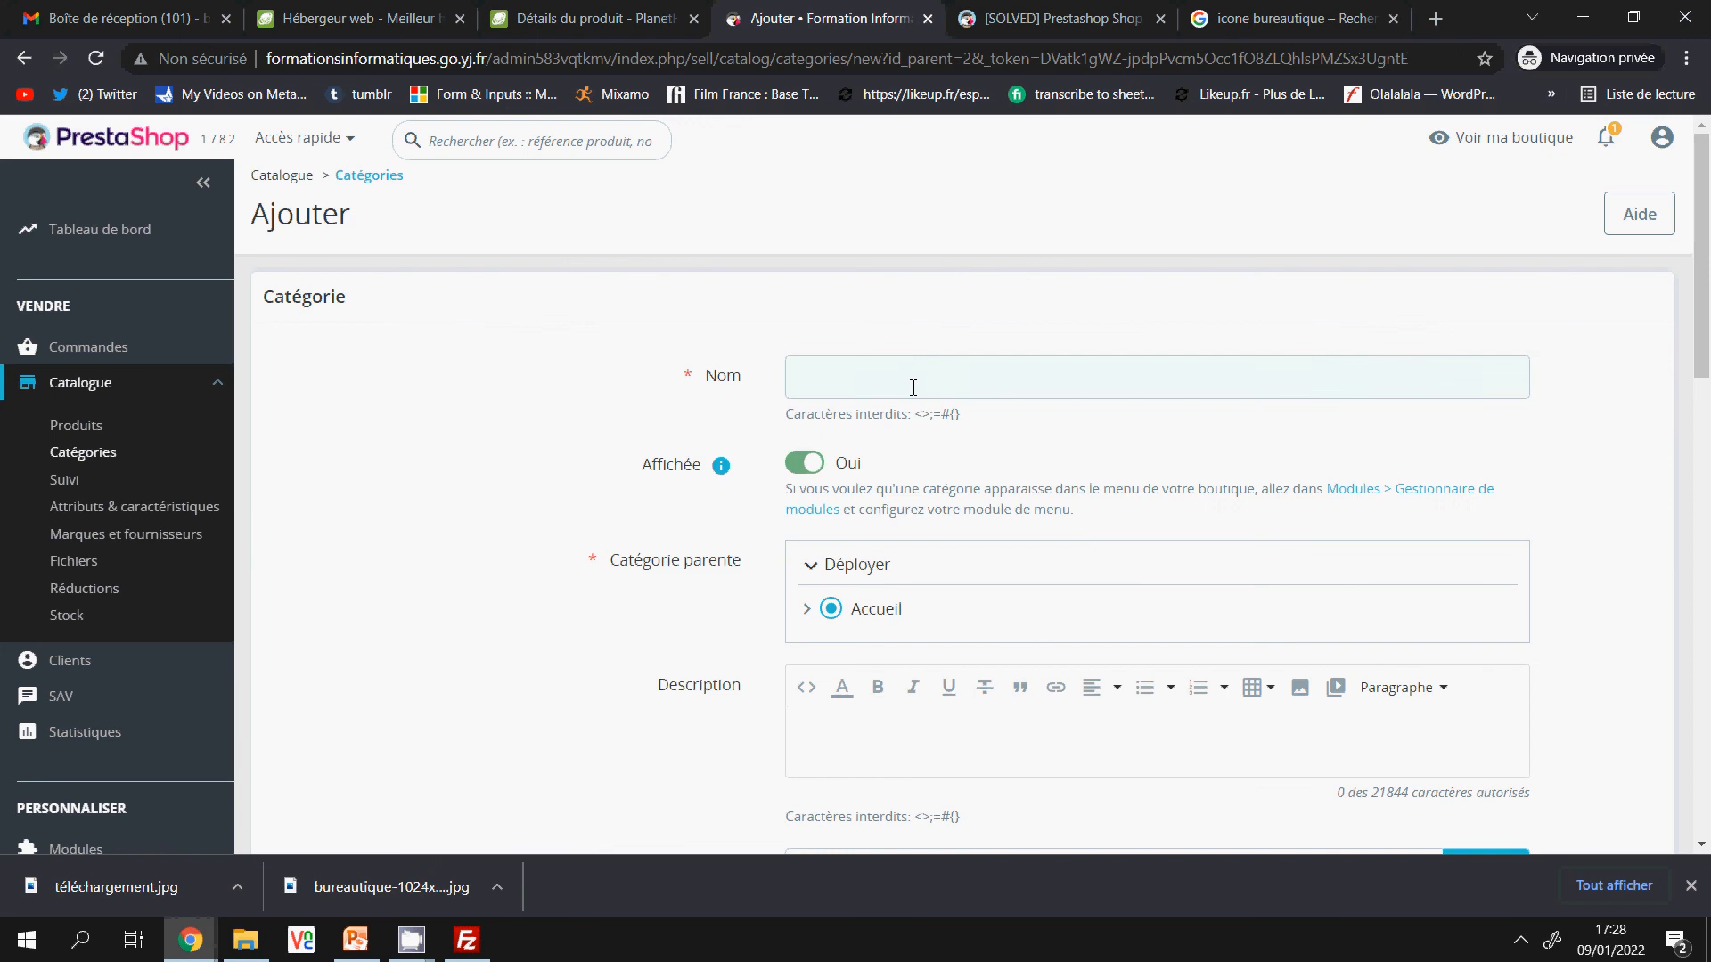
{"action": "left_click", "coordinate": [913, 388]}
{"action": "type", "text": "Pack Office"}
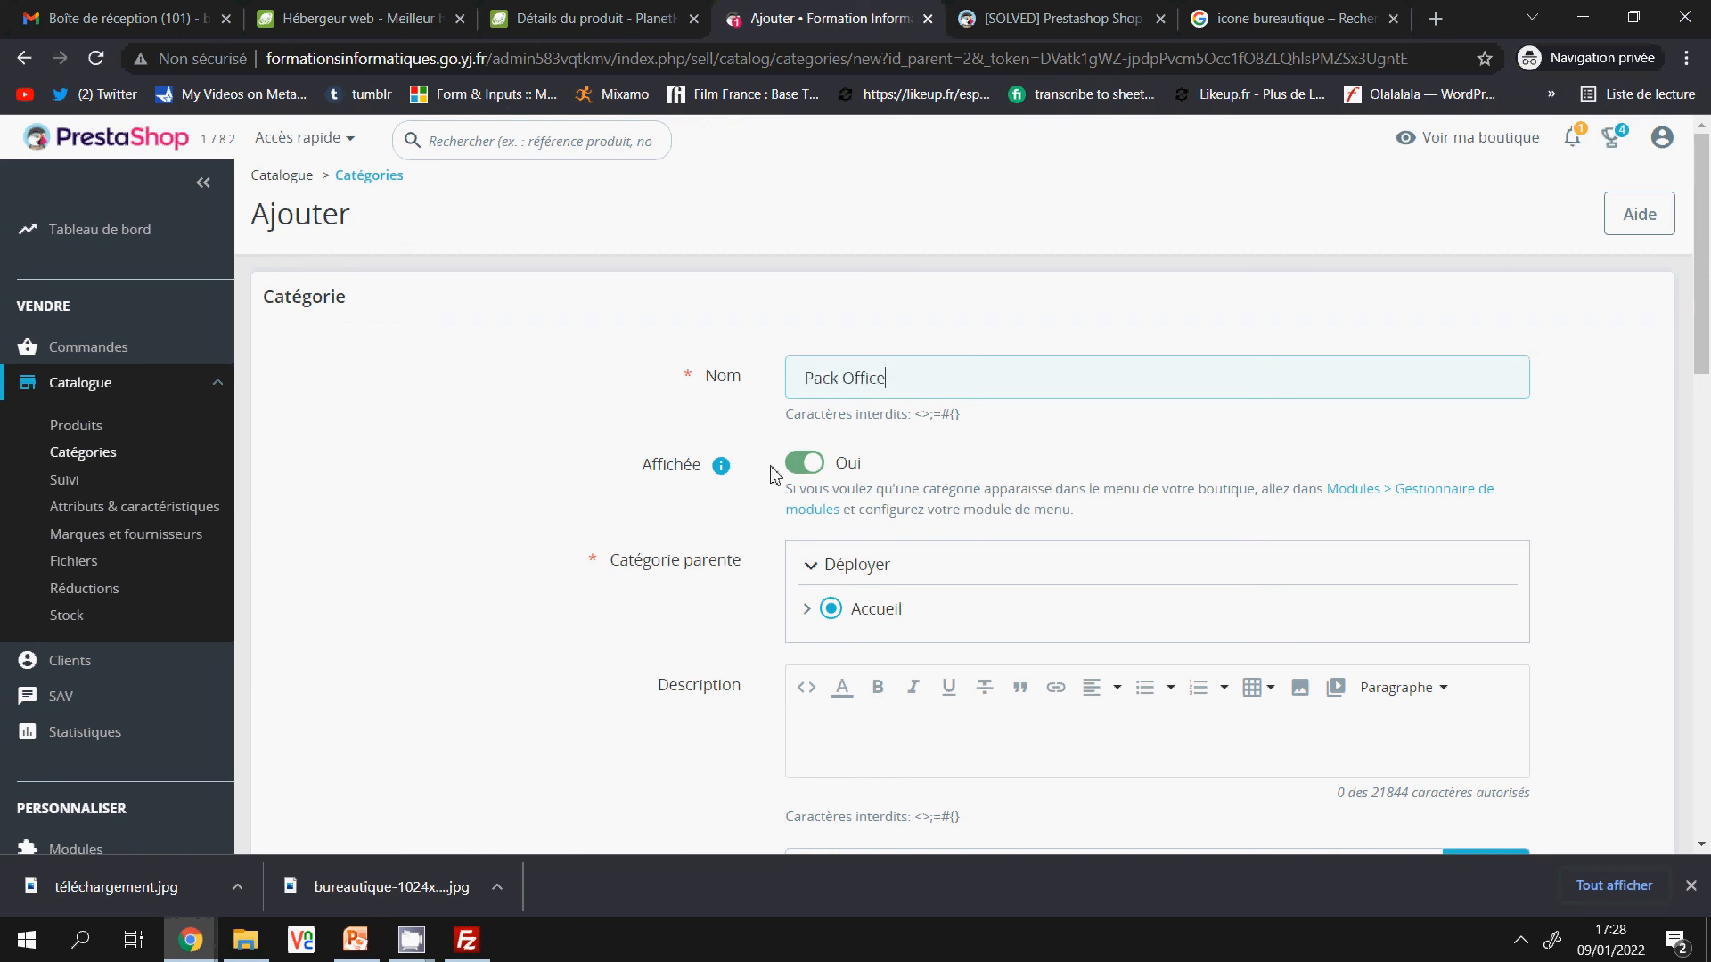
{"action": "left_click", "coordinate": [806, 610]}
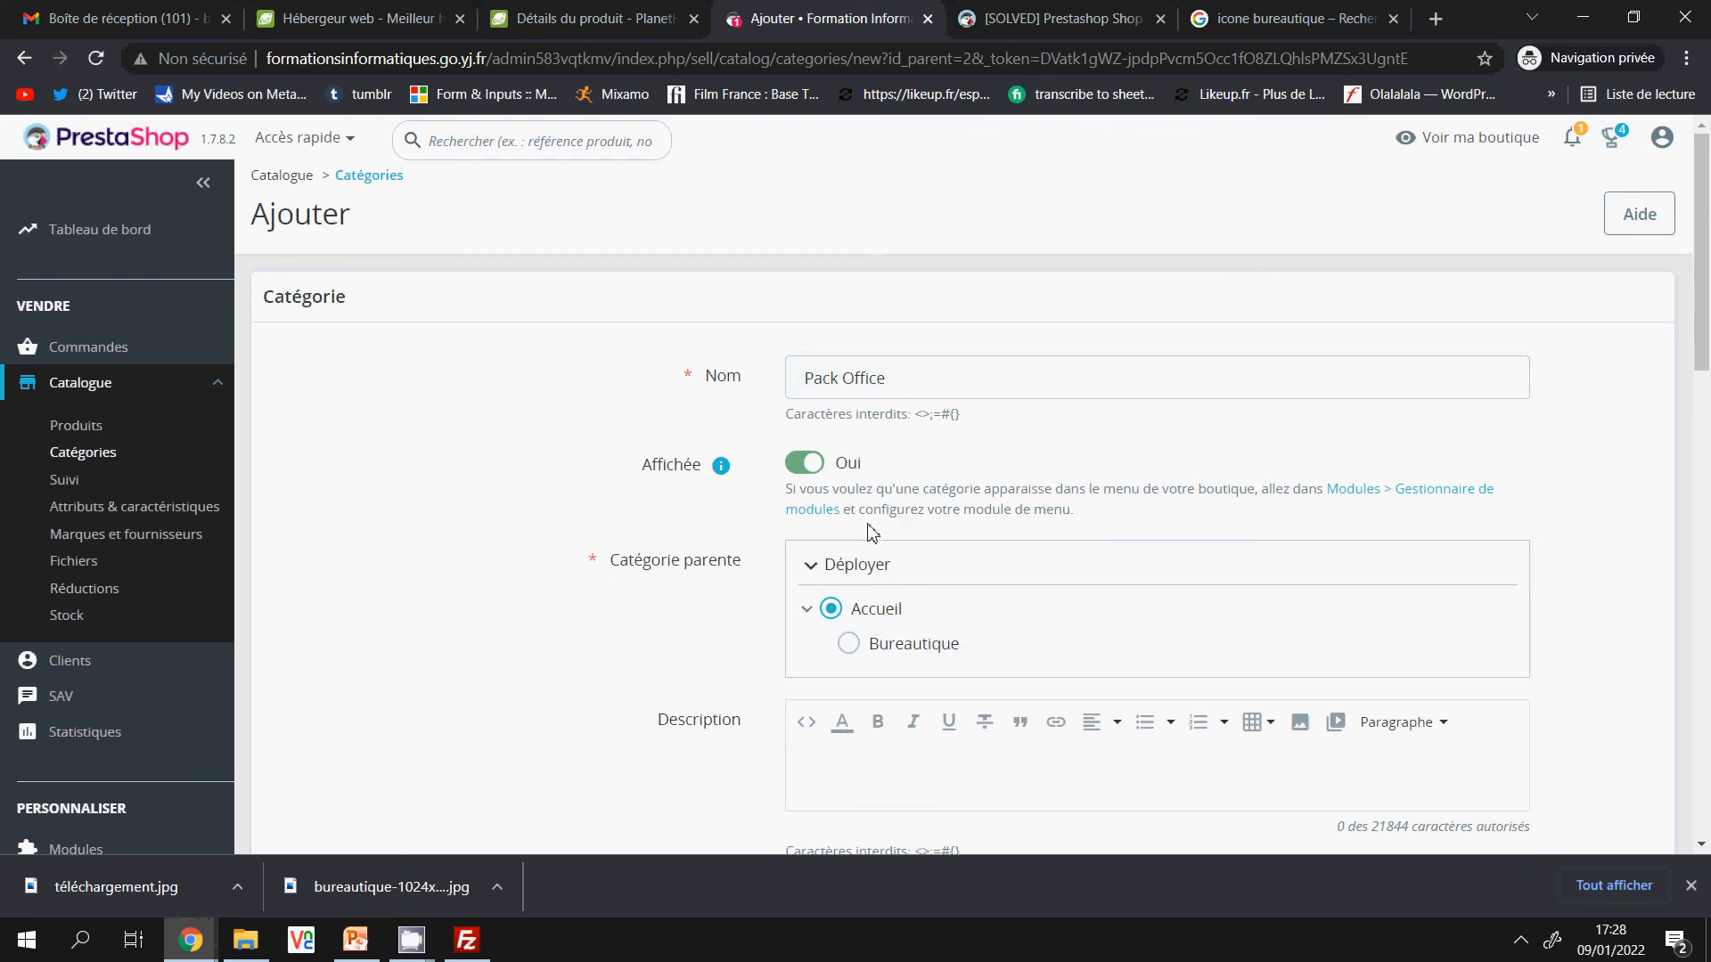
{"action": "left_click", "coordinate": [851, 651]}
{"action": "left_click", "coordinate": [811, 609]}
{"action": "left_click", "coordinate": [811, 609]}
{"action": "left_click_drag", "start_coordinate": [1704, 325], "coordinate": [1707, 748]}
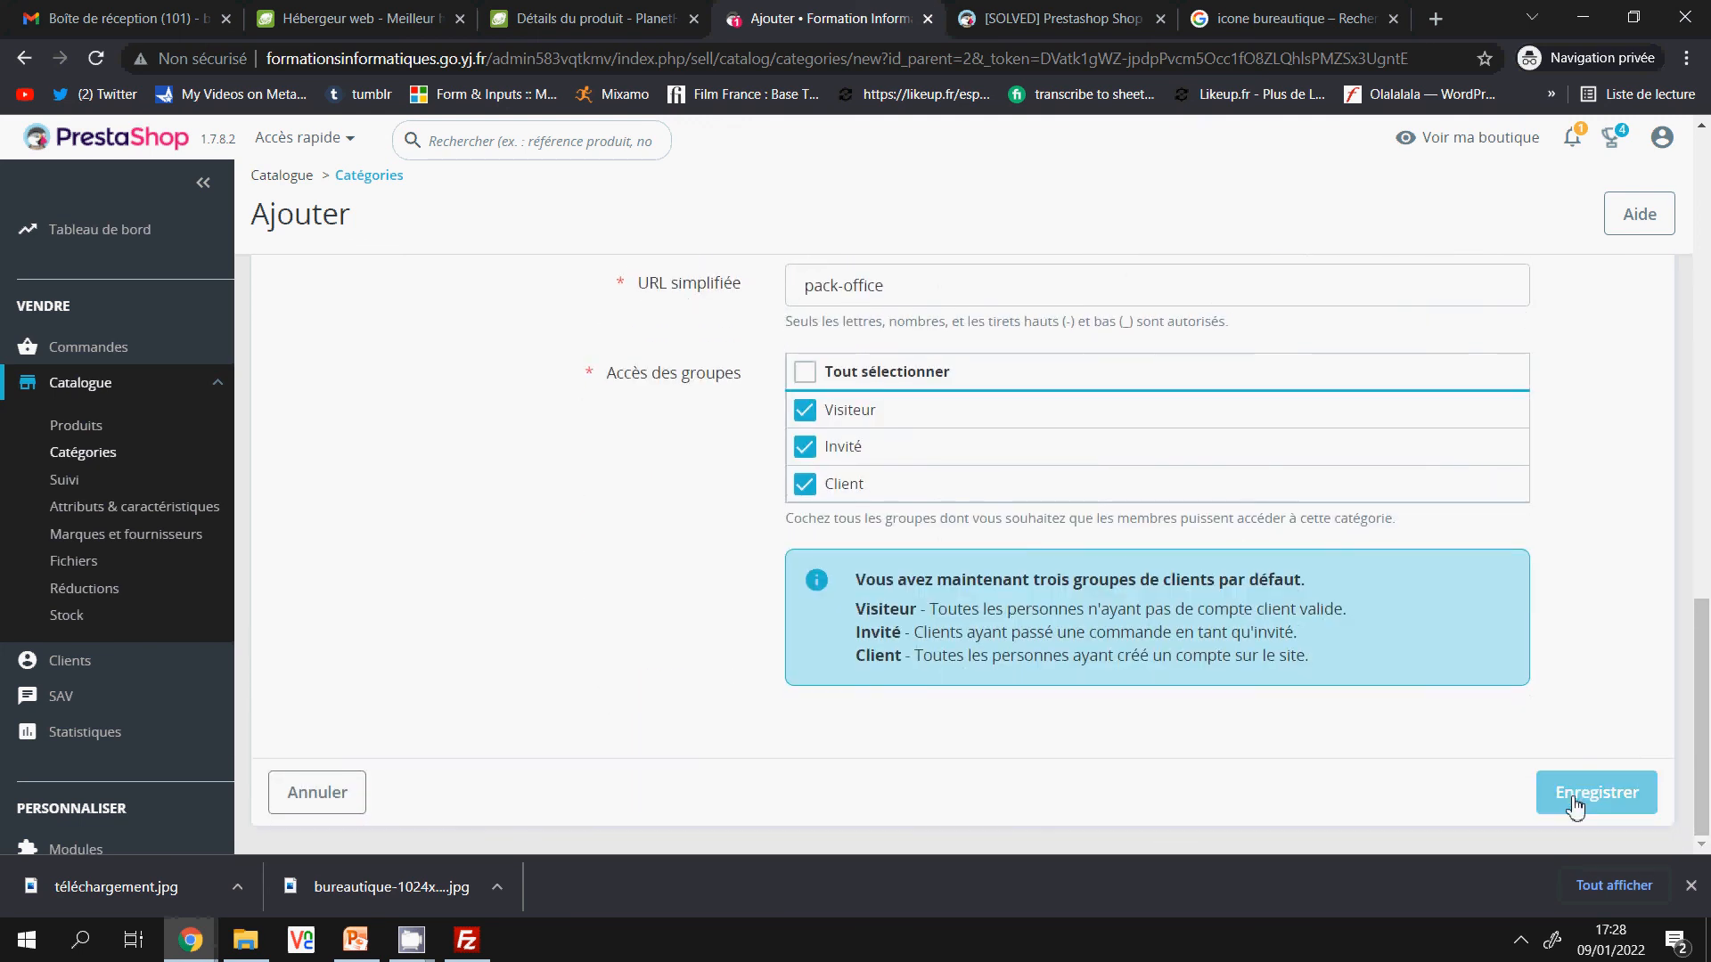
{"action": "left_click", "coordinate": [1576, 808]}
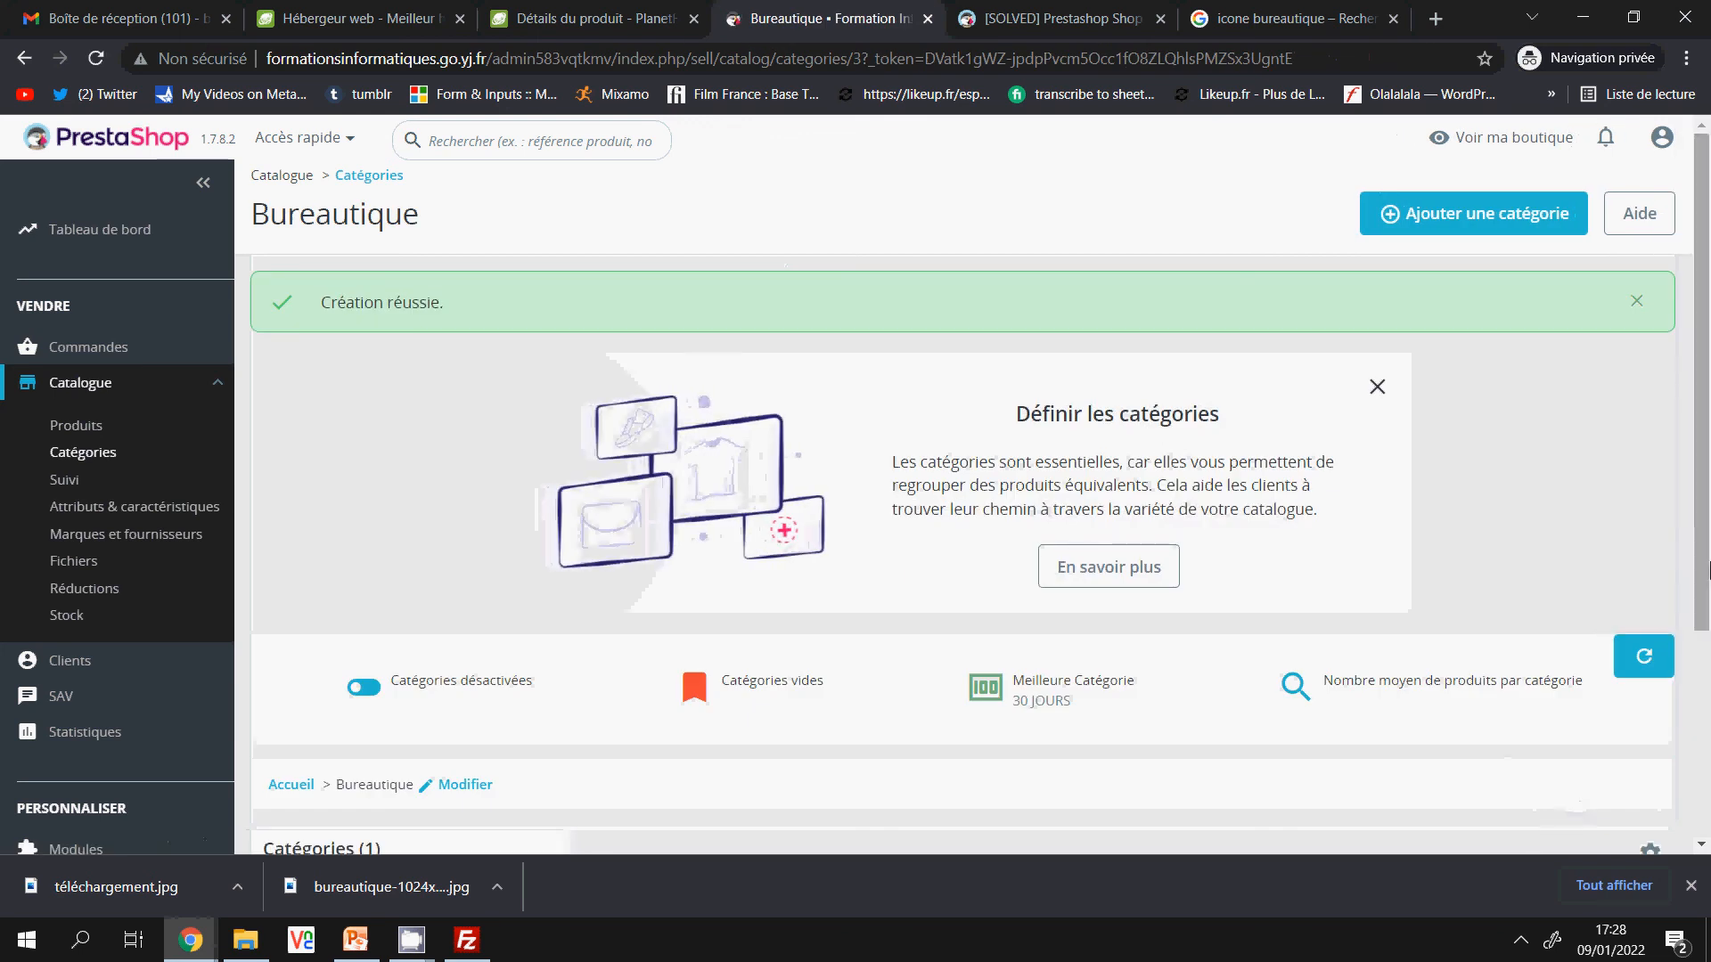
Examine the category hierarchy by moving between the Accueil level and the subcategories of Bureautique.
{"action": "scroll", "coordinate": [395, 668], "scroll_direction": "down", "scroll_amount": 4}
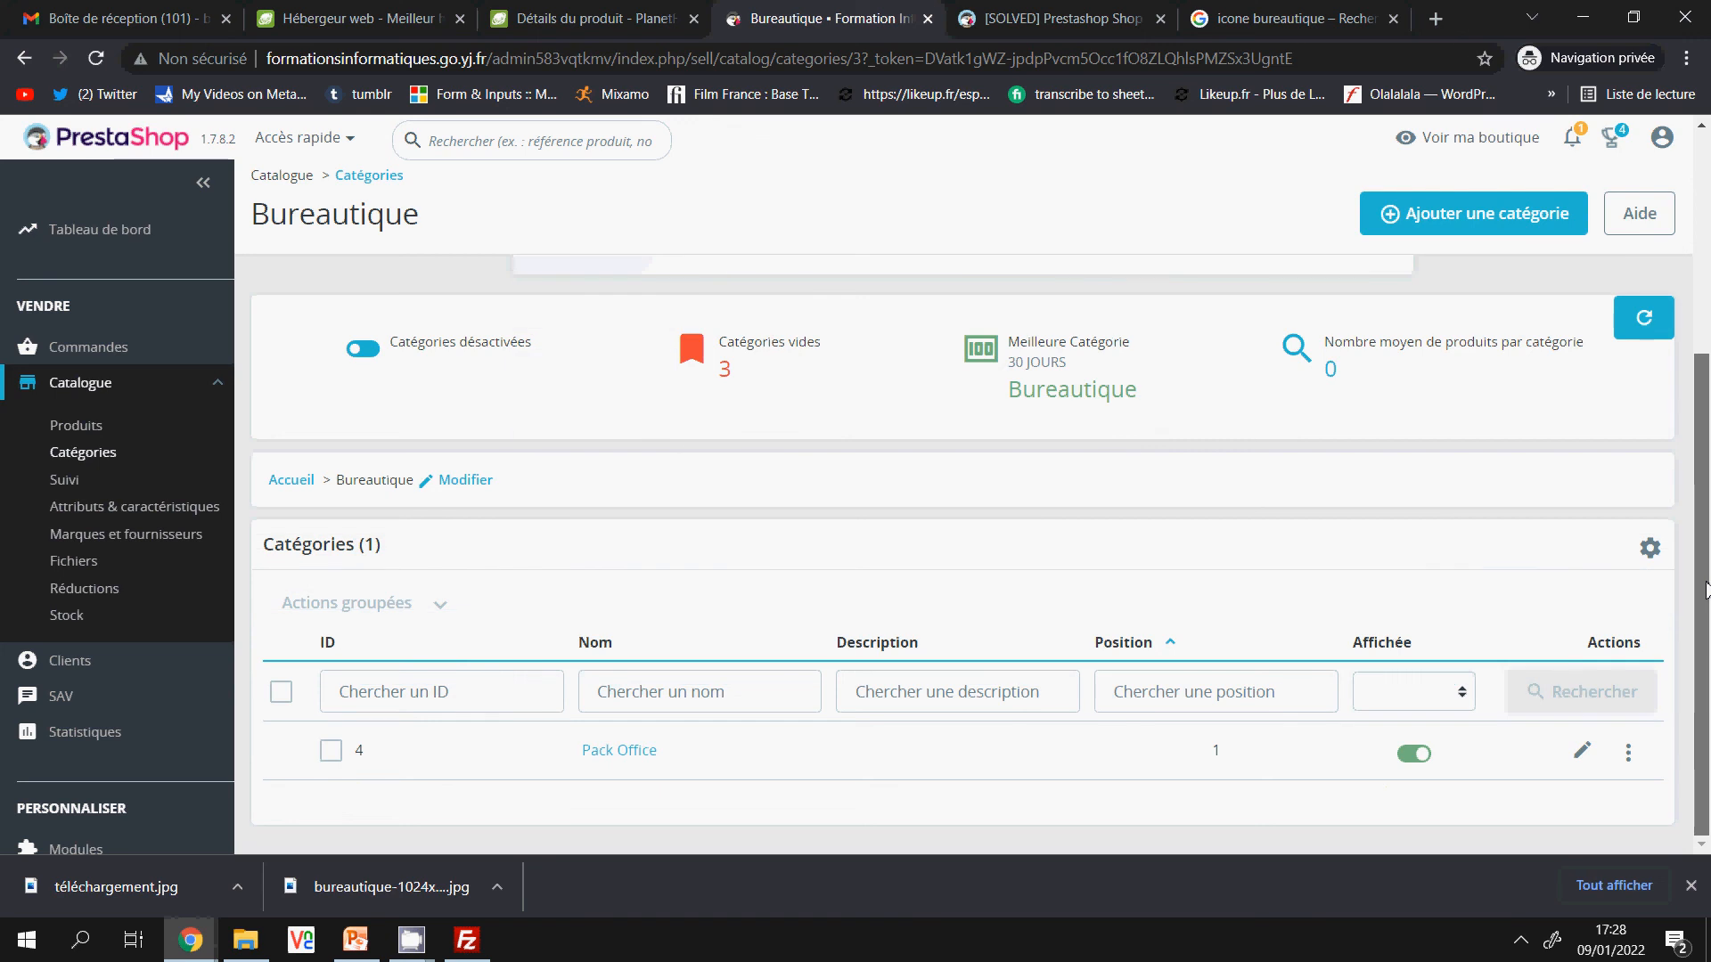
{"action": "left_click", "coordinate": [294, 482]}
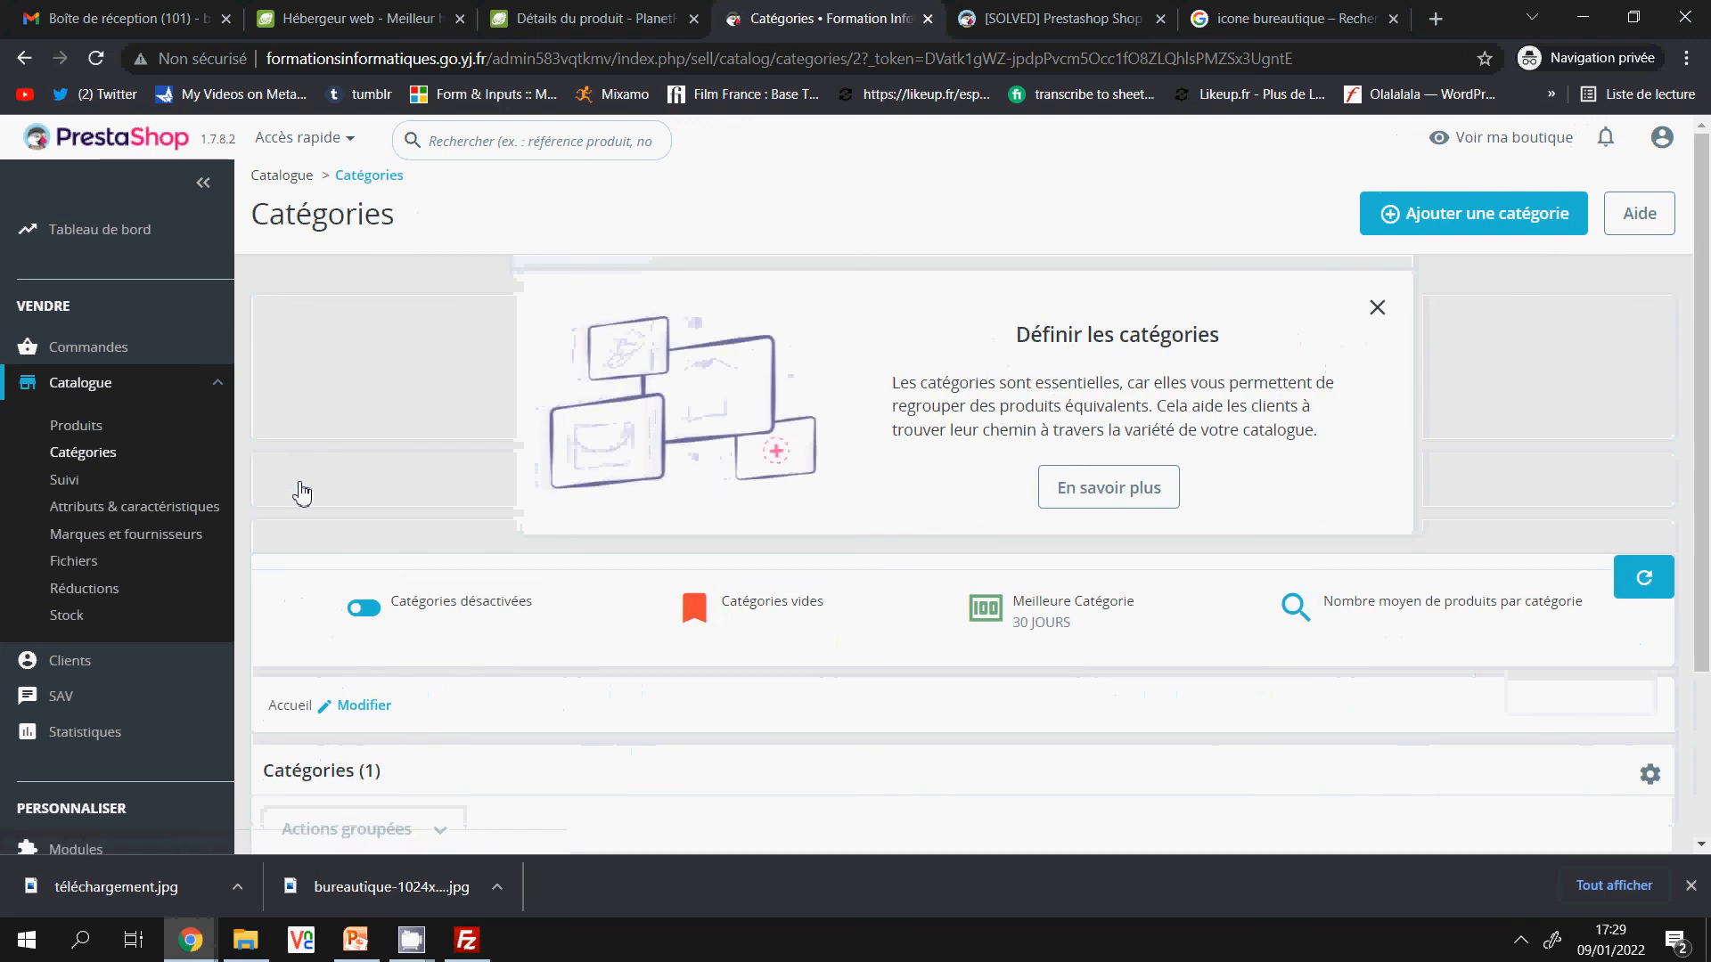
{"action": "scroll", "coordinate": [1703, 366], "scroll_direction": "down", "scroll_amount": 3}
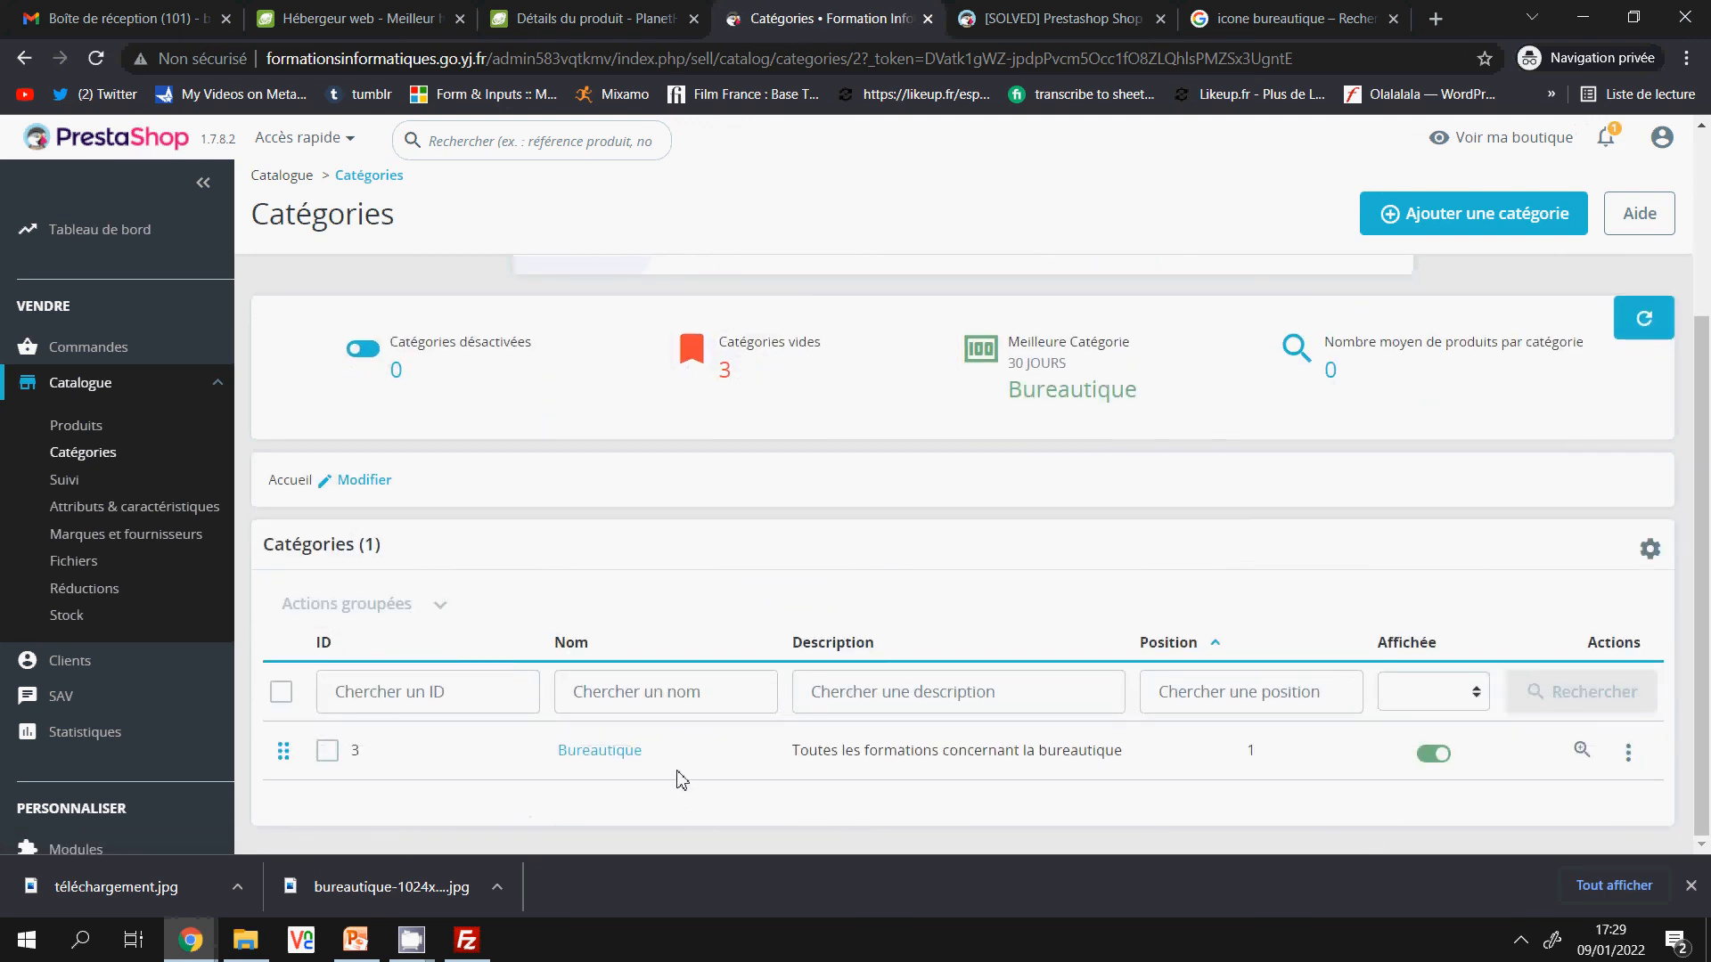
{"action": "left_click", "coordinate": [590, 758]}
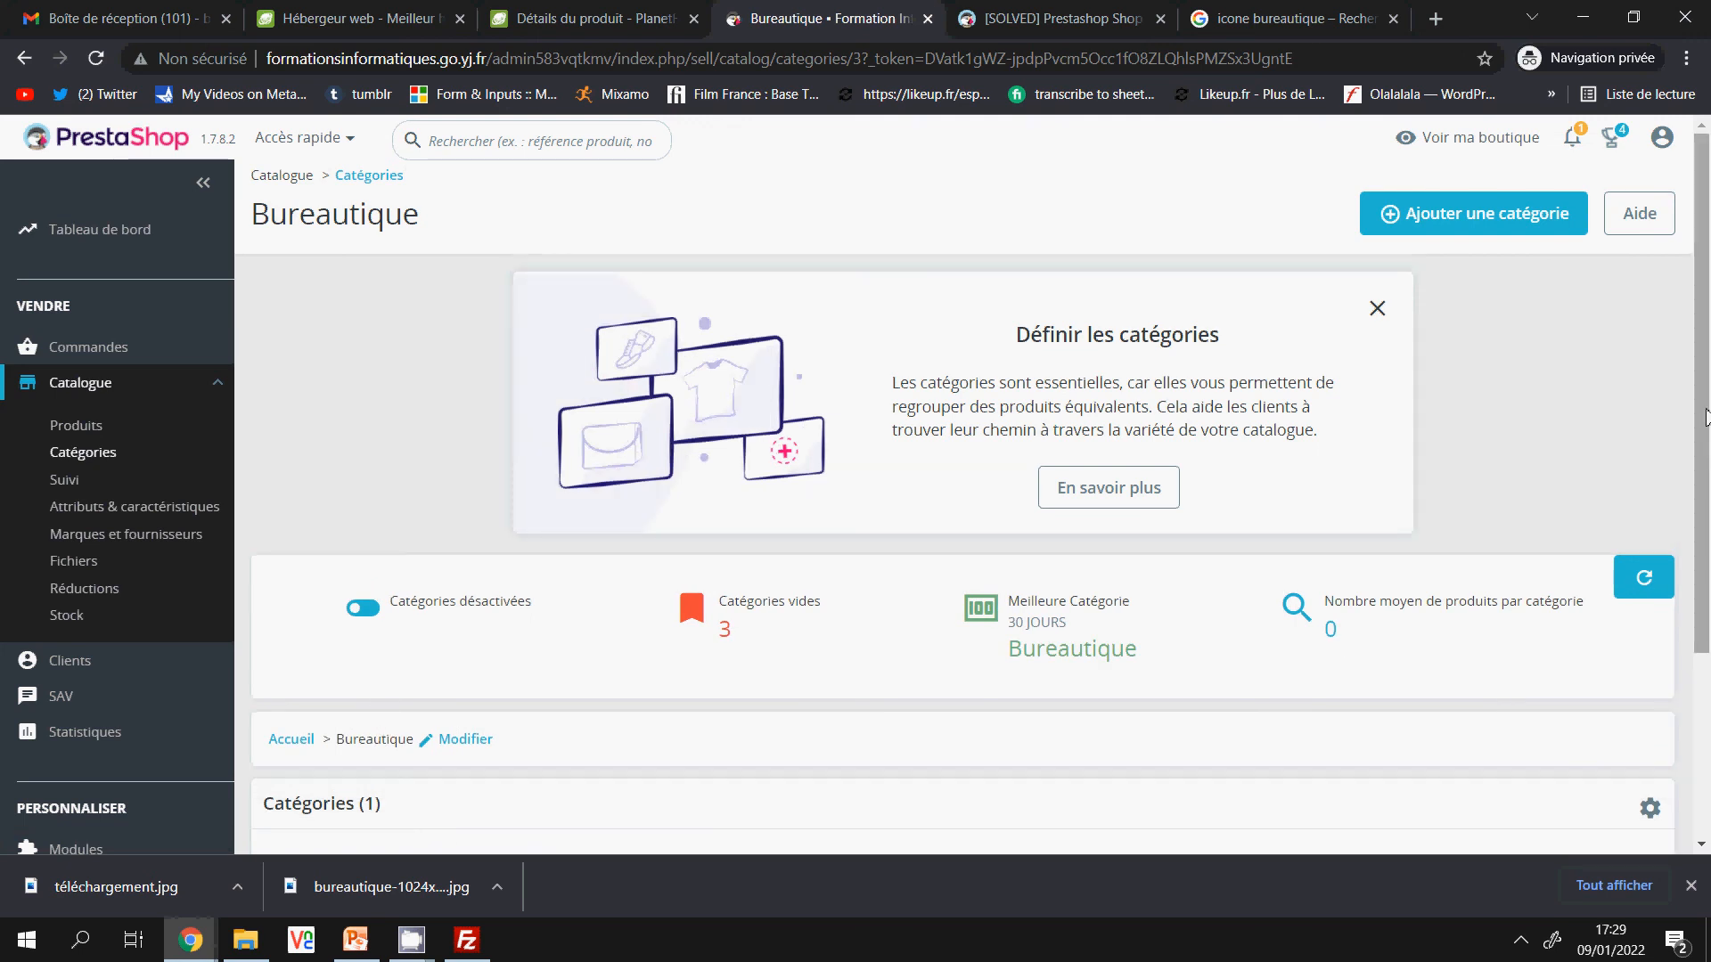
{"action": "scroll", "coordinate": [1706, 416], "scroll_direction": "down", "scroll_amount": 3}
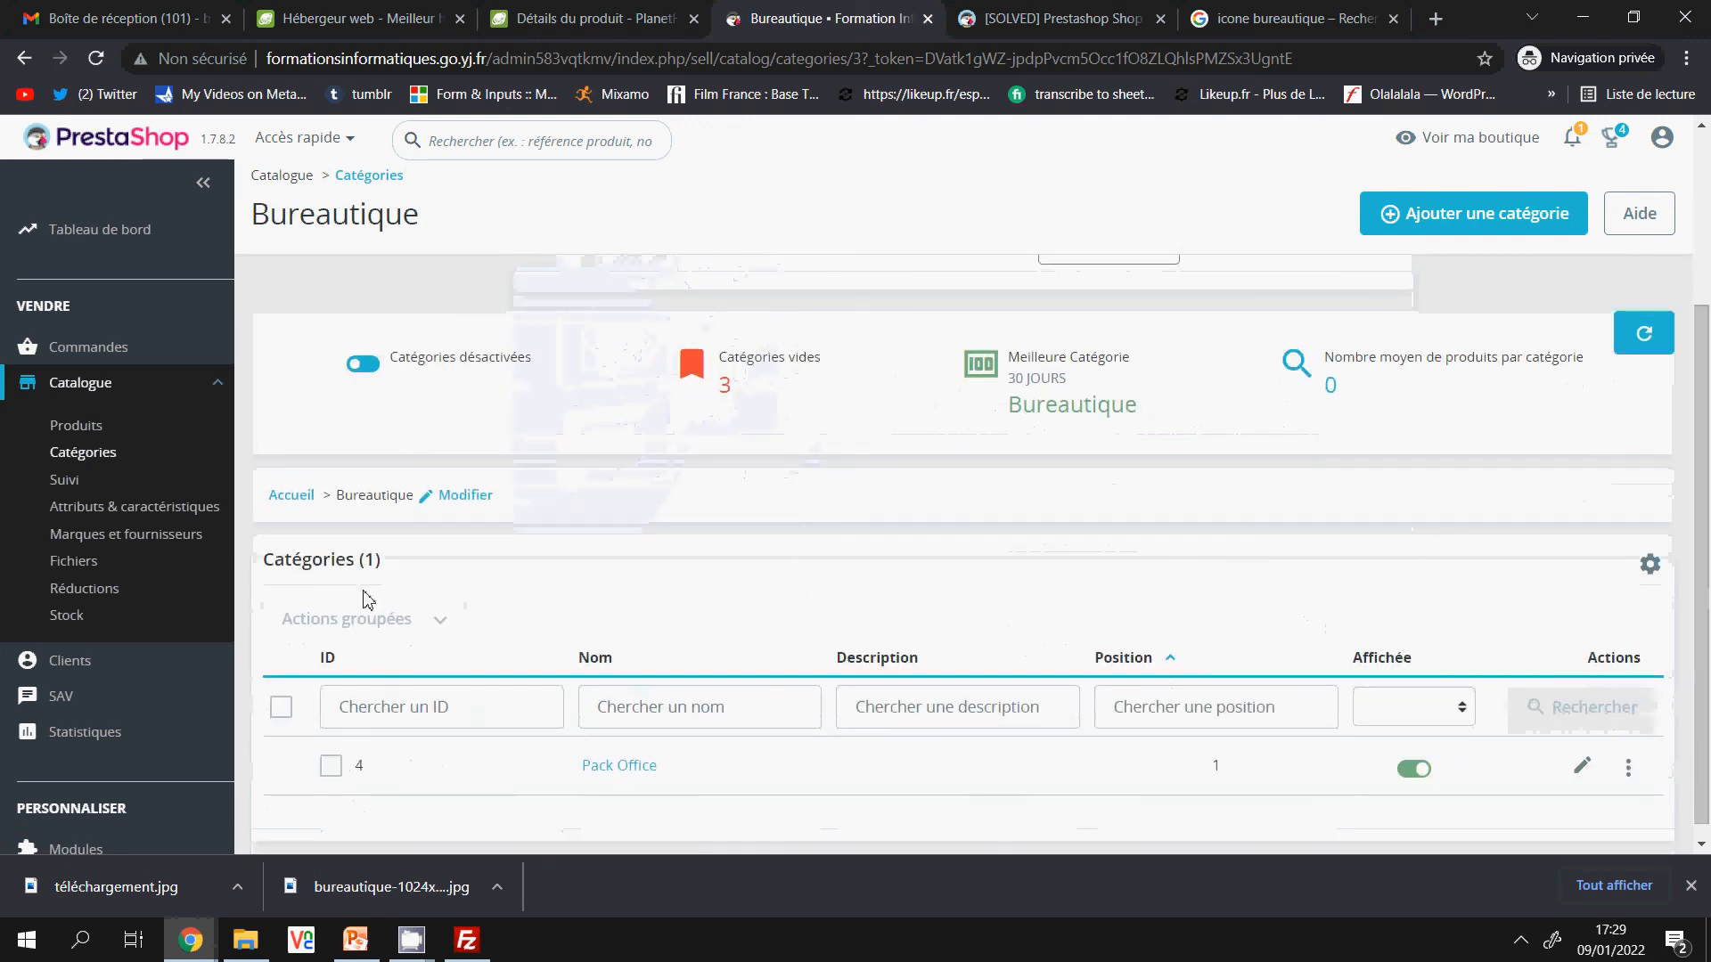
{"action": "left_click", "coordinate": [289, 495]}
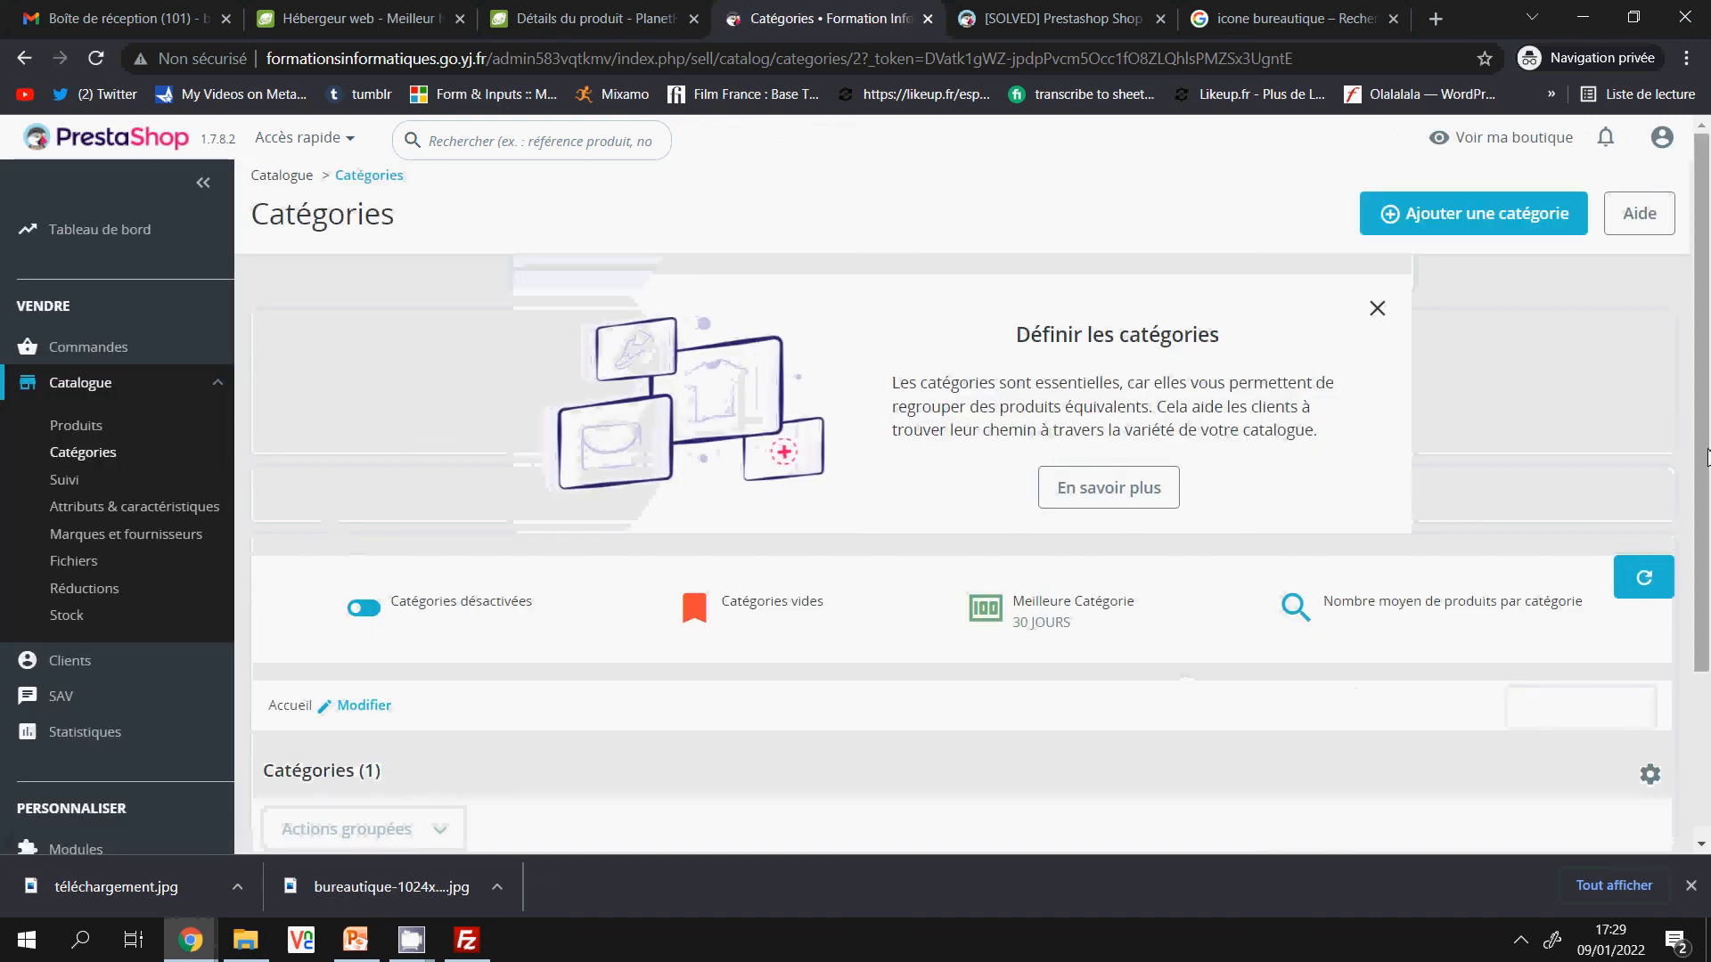
{"action": "left_click_drag", "start_coordinate": [1706, 476], "coordinate": [1631, 783]}
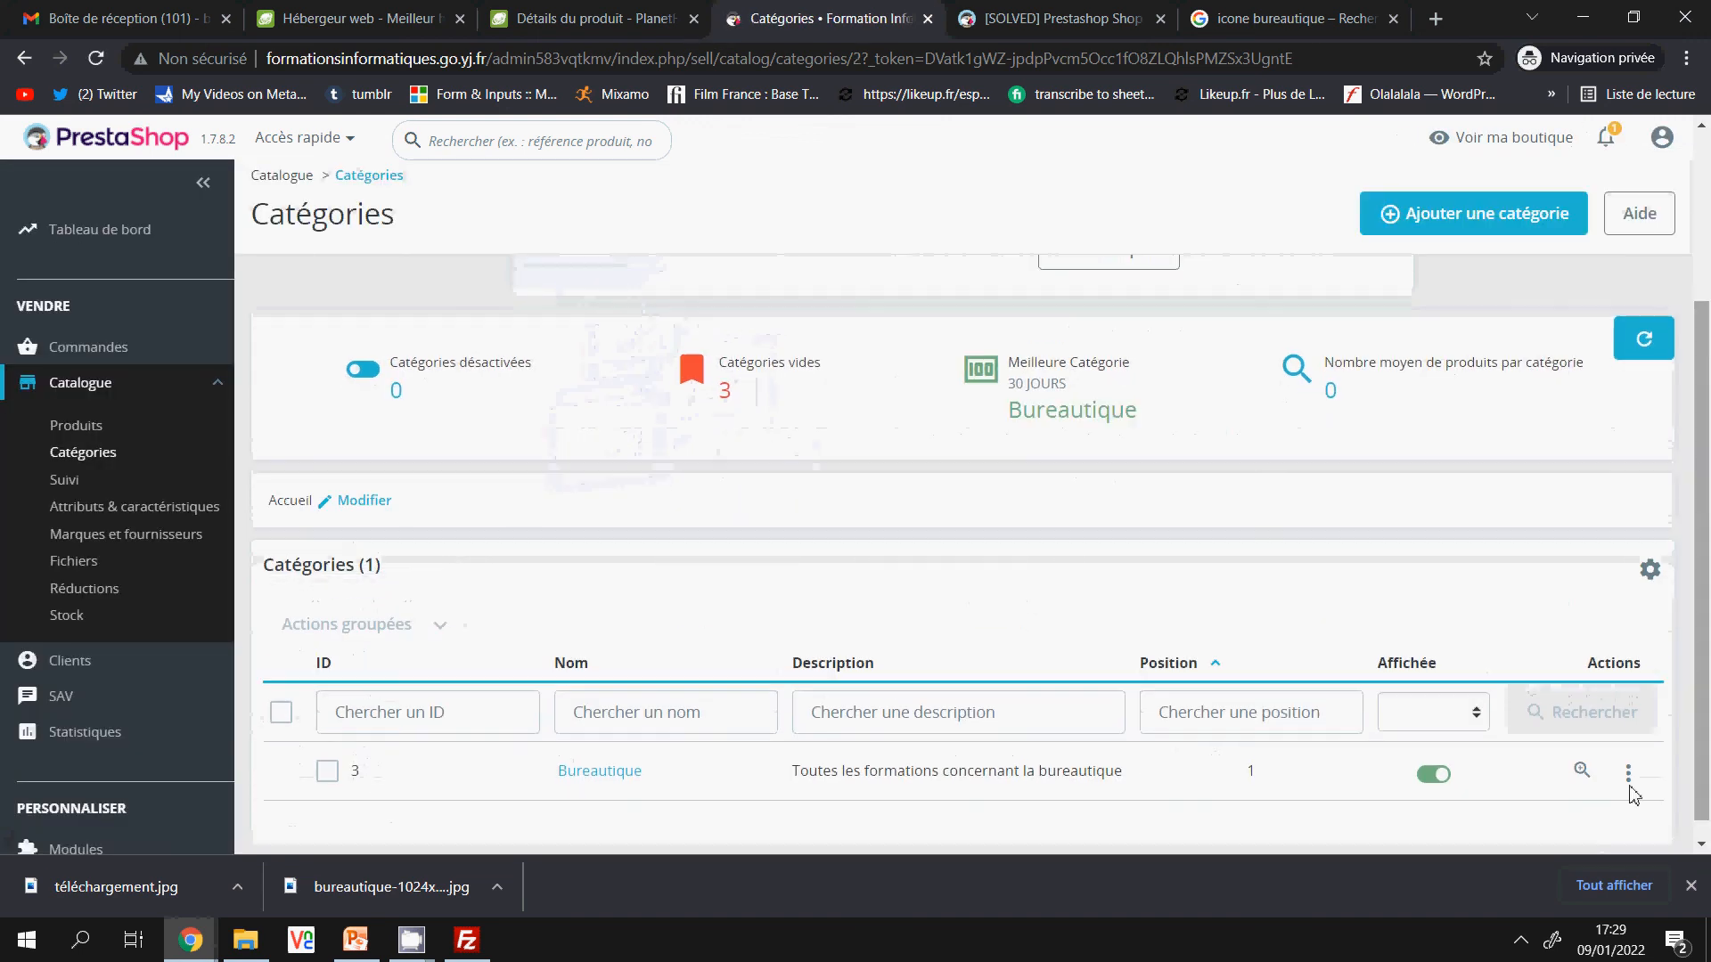
{"action": "left_click", "coordinate": [603, 776]}
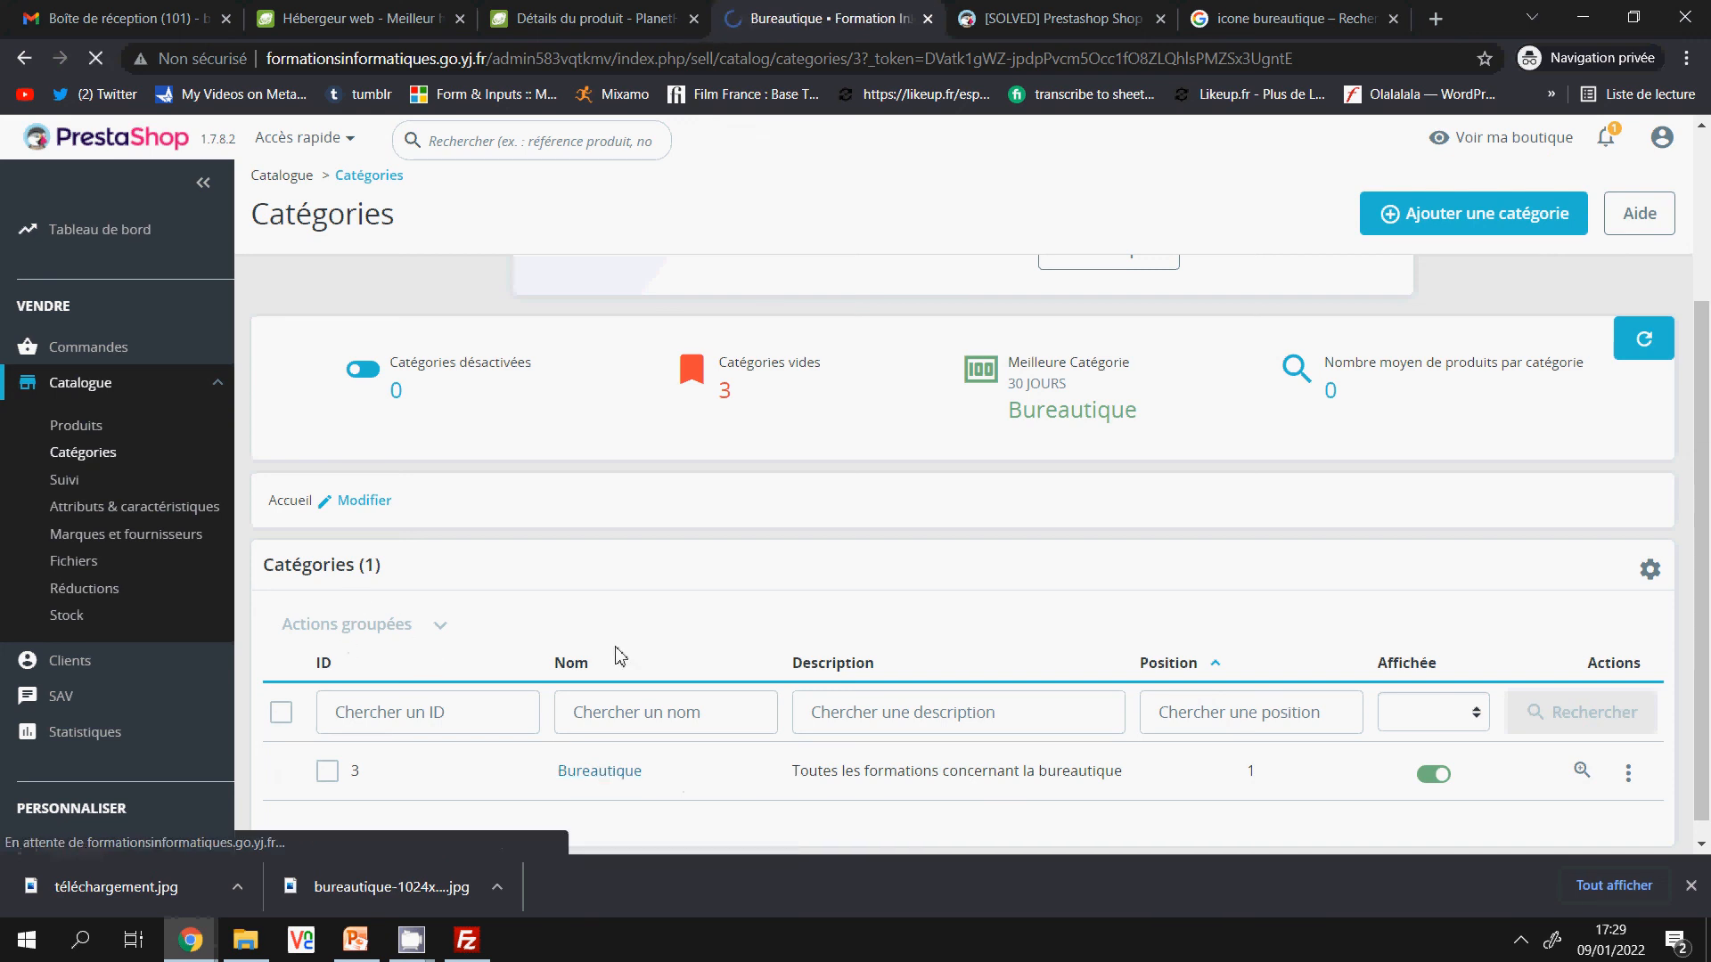
{"action": "left_click_drag", "start_coordinate": [1702, 370], "coordinate": [1693, 604]}
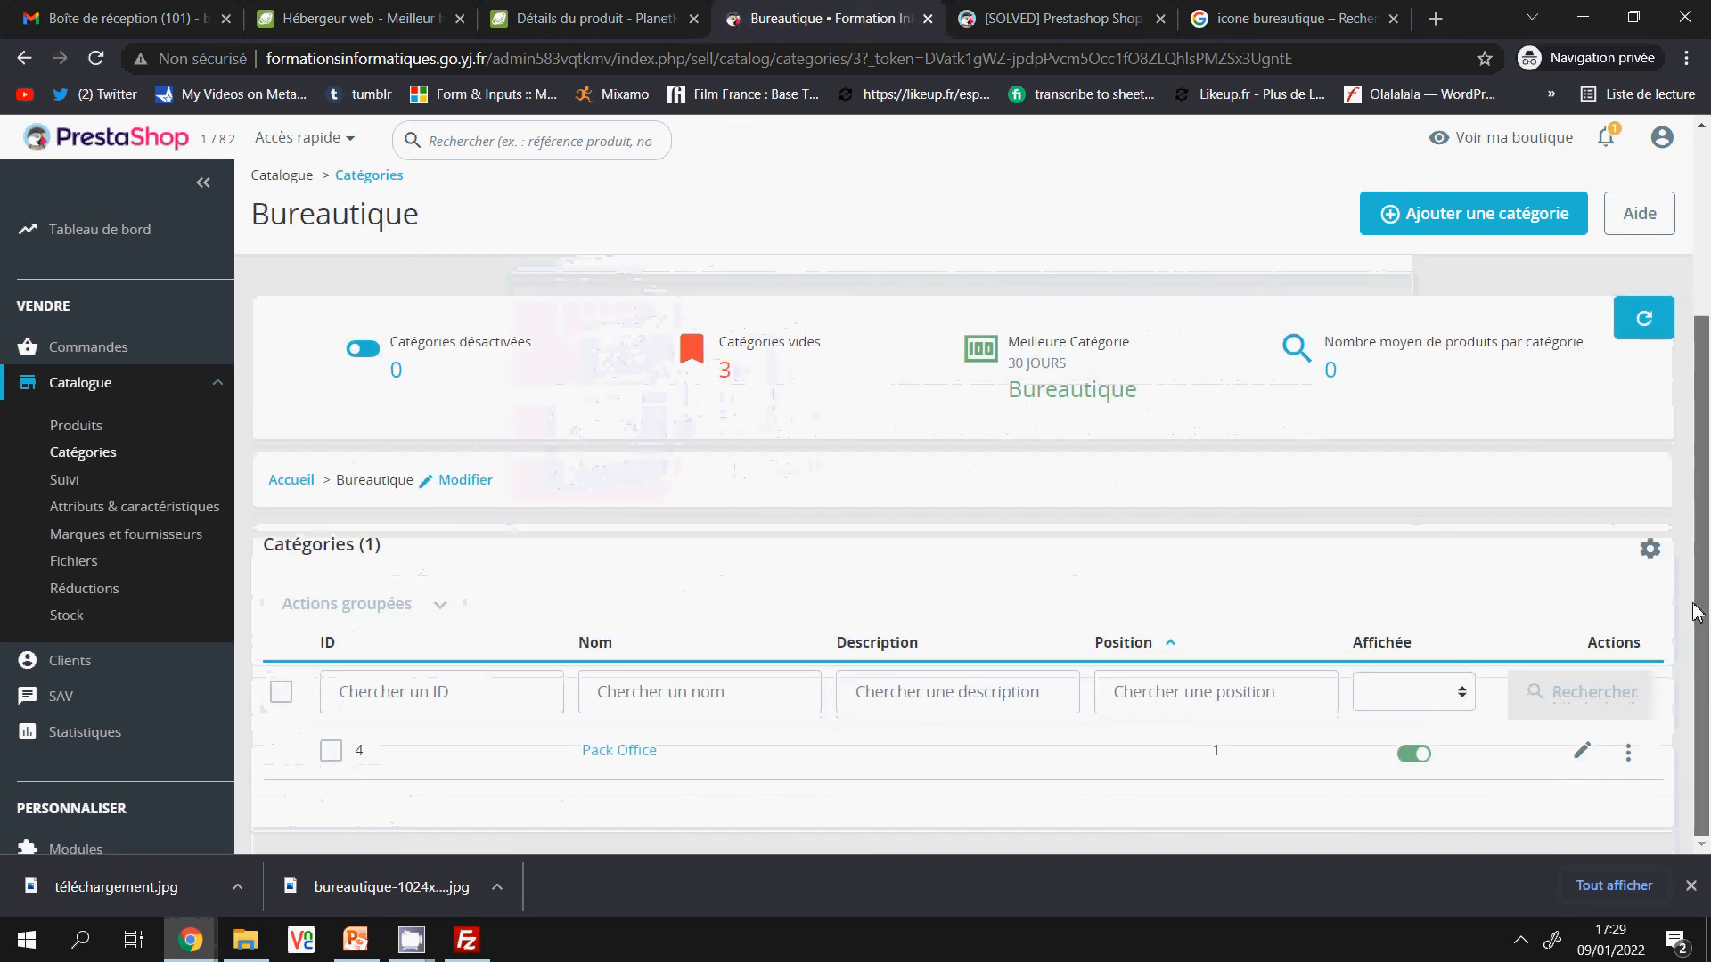
{"action": "left_click", "coordinate": [292, 487]}
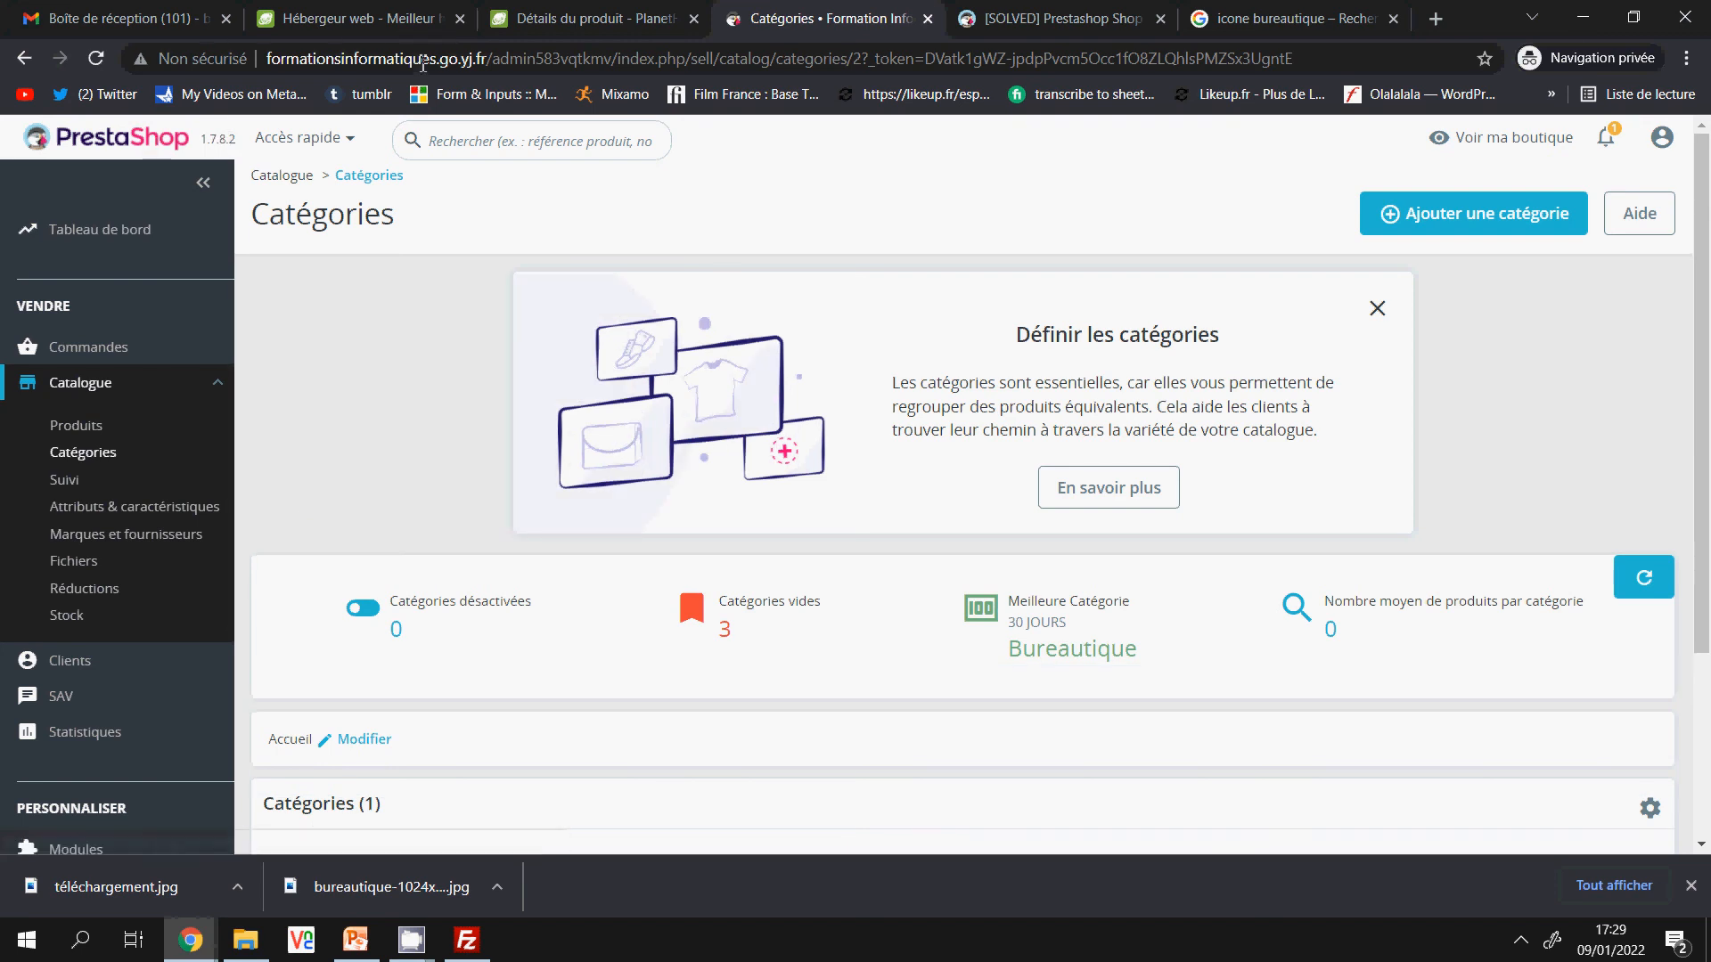
Open the shop's front page formationsinformatiques.go.yj.fr in a new browser tab and inspect the Bureautique menu's subcategories.
{"action": "left_click_drag", "start_coordinate": [489, 60], "coordinate": [225, 76]}
{"action": "key", "text": "ctrl+c"}
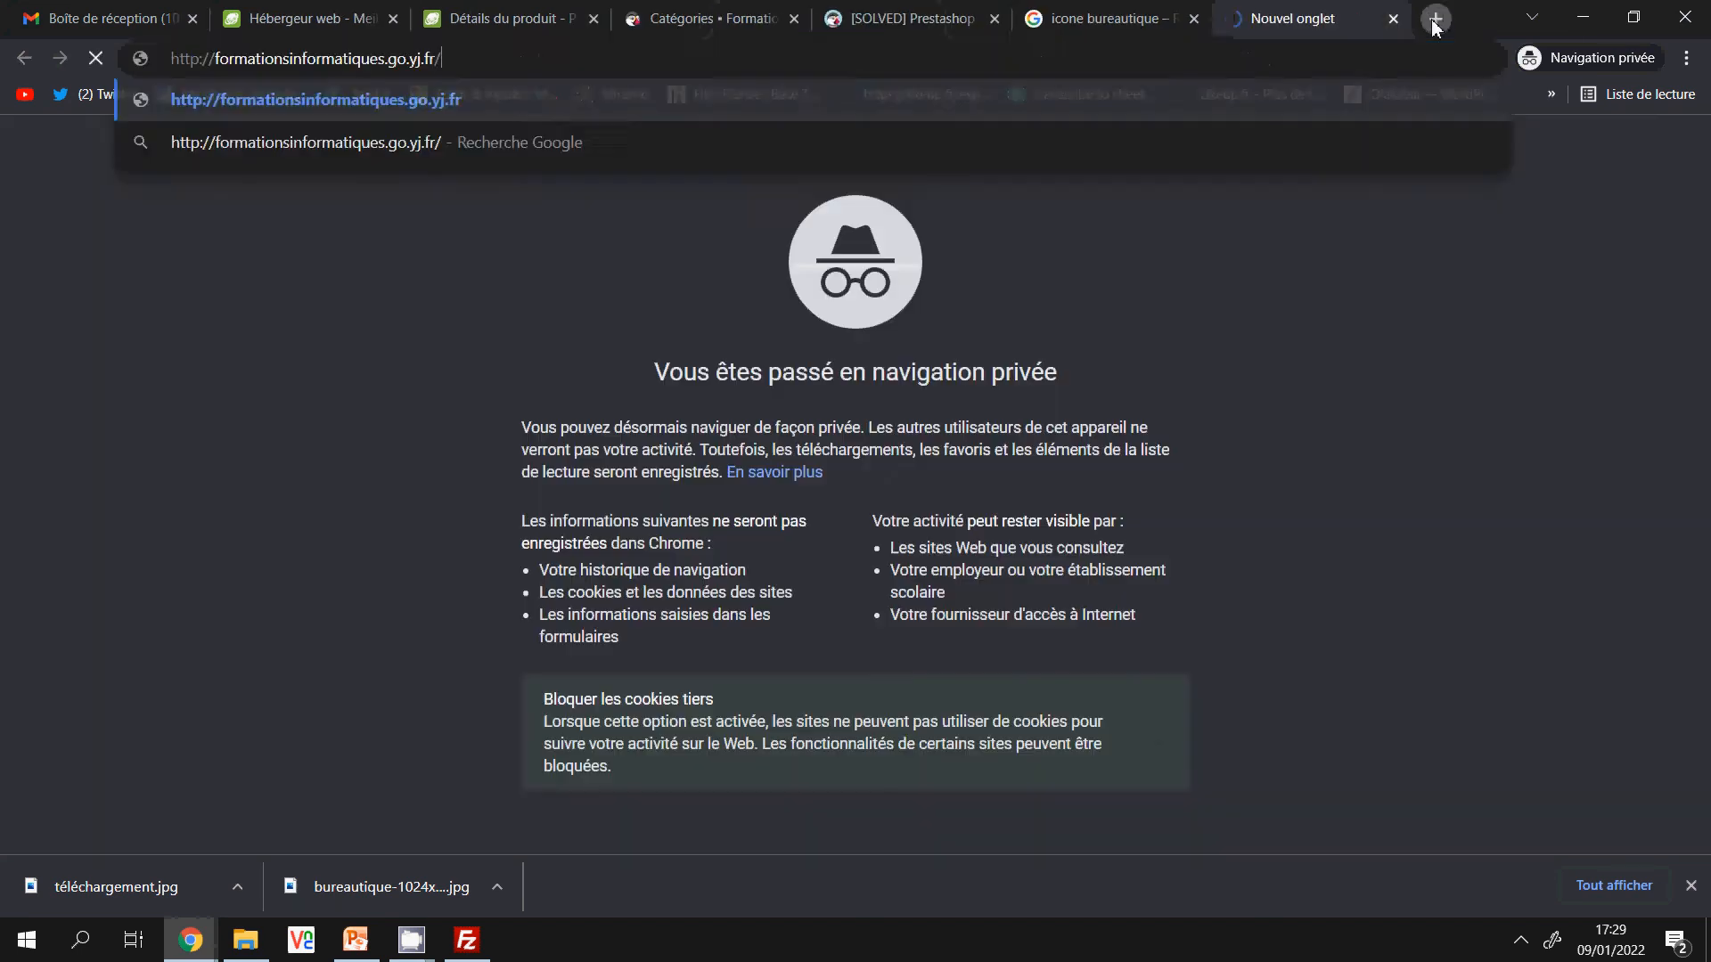
{"action": "left_click", "coordinate": [1435, 19]}
{"action": "key", "text": "ctrl+v"}
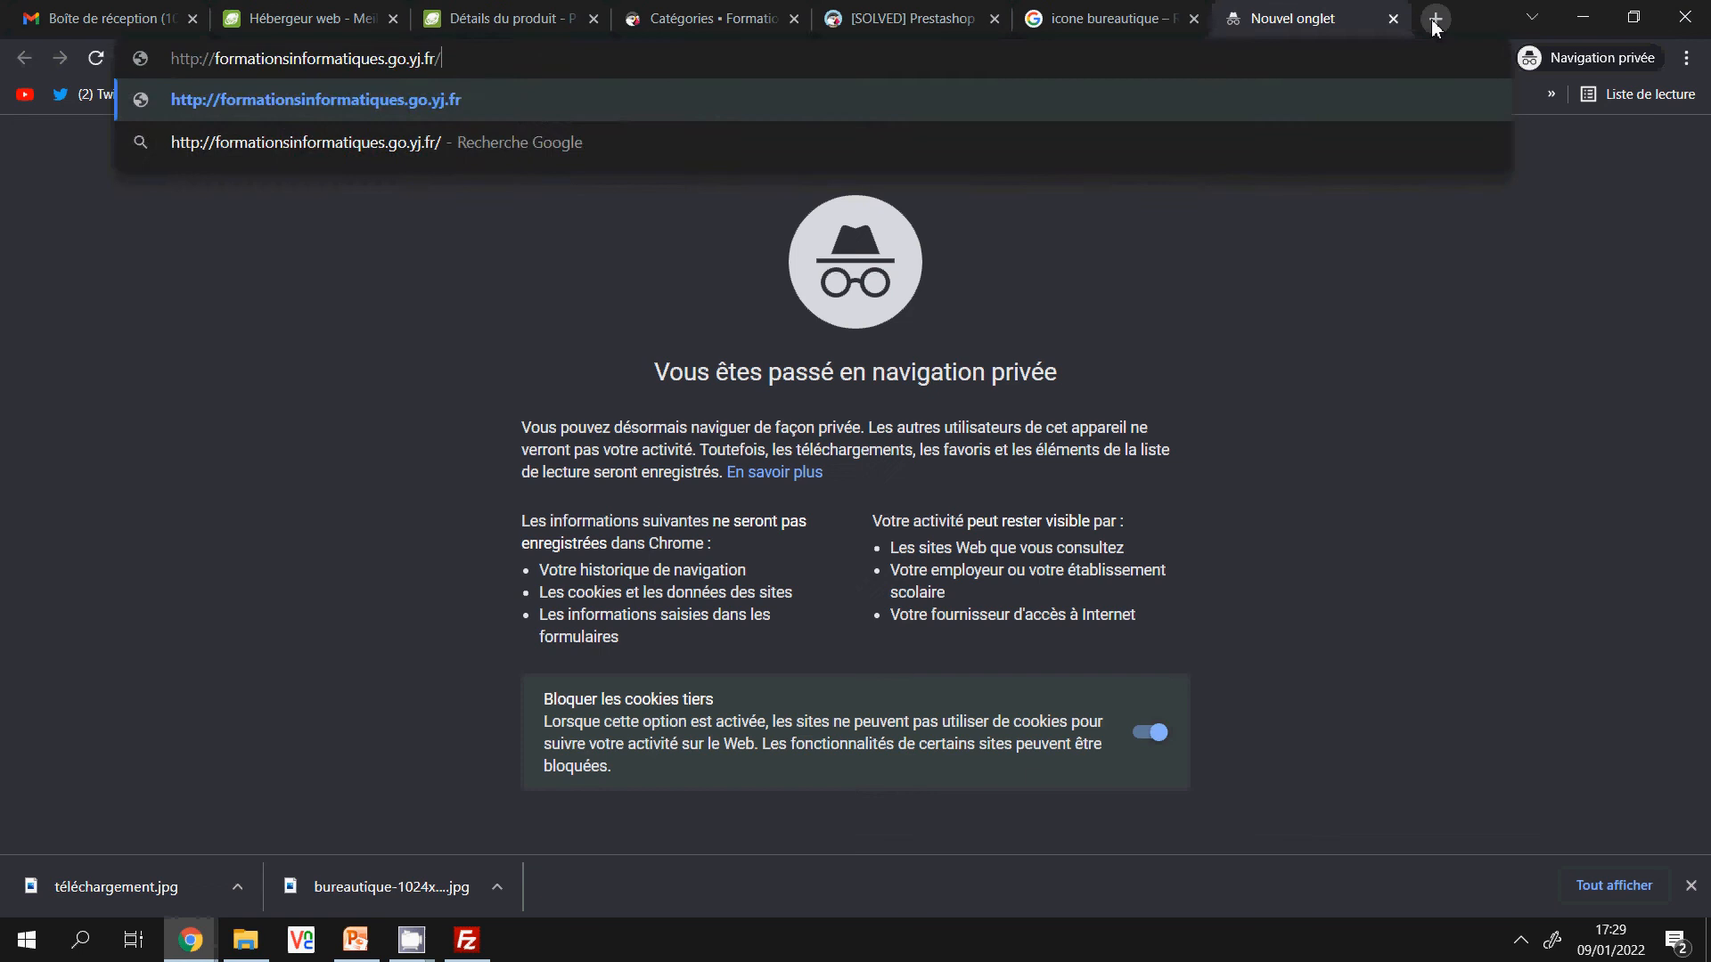
{"action": "key", "text": "Return"}
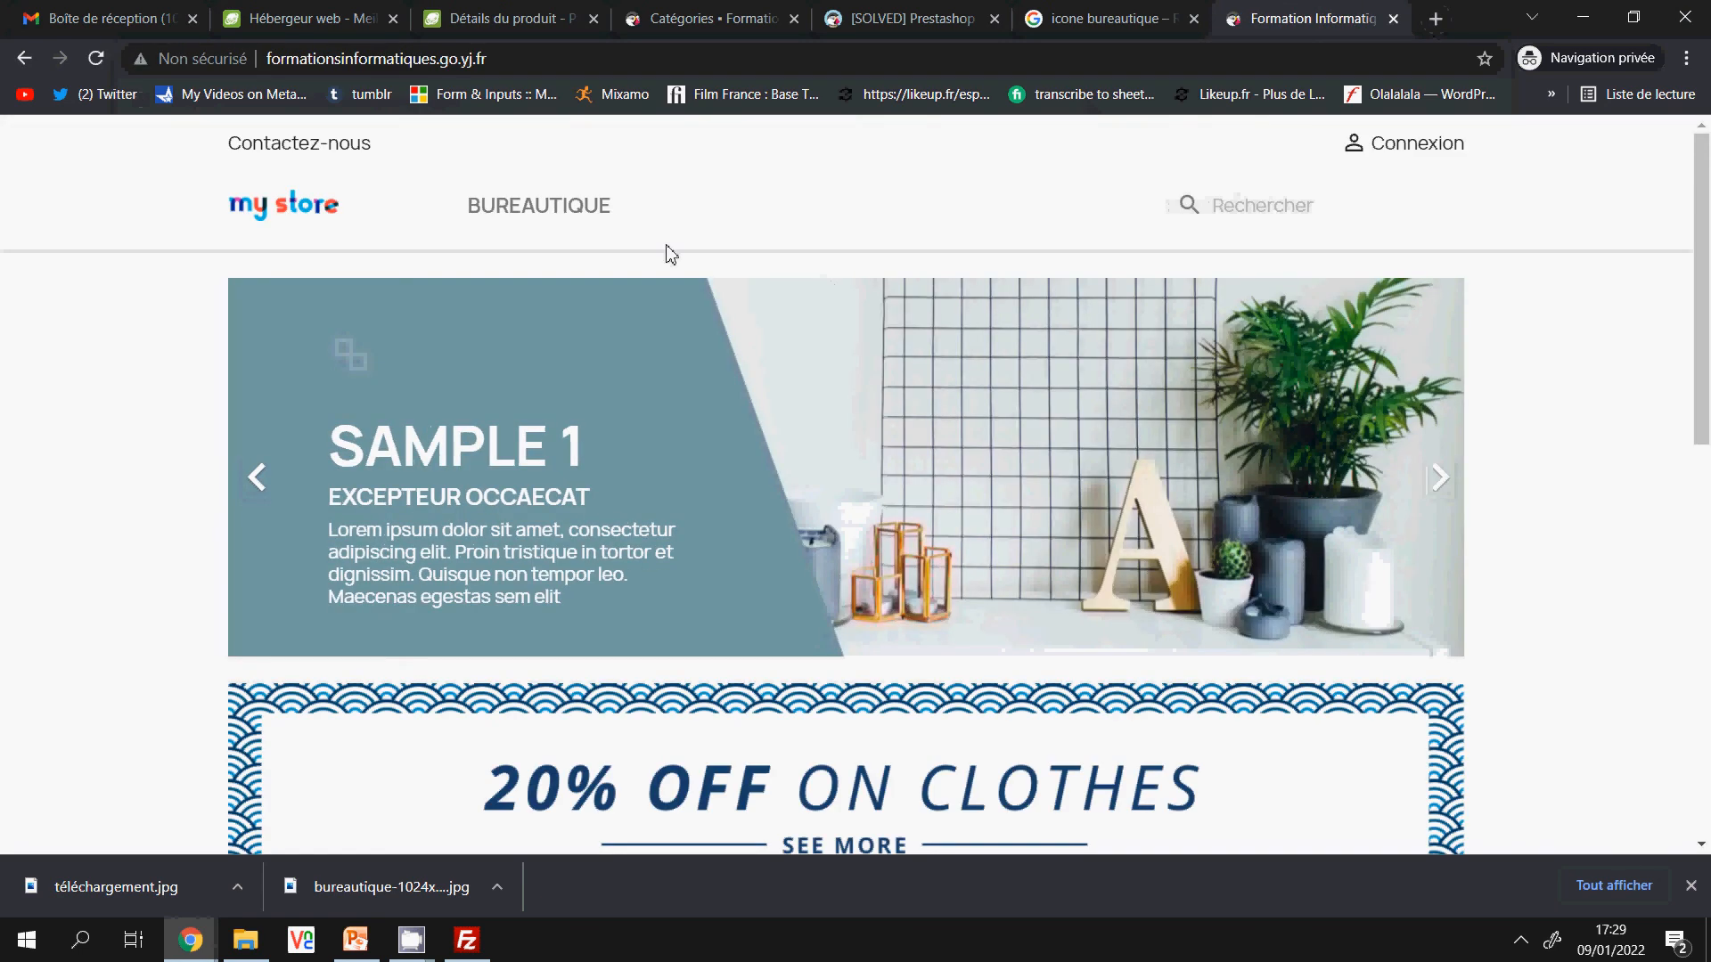
{"action": "mouse_move", "coordinate": [546, 205]}
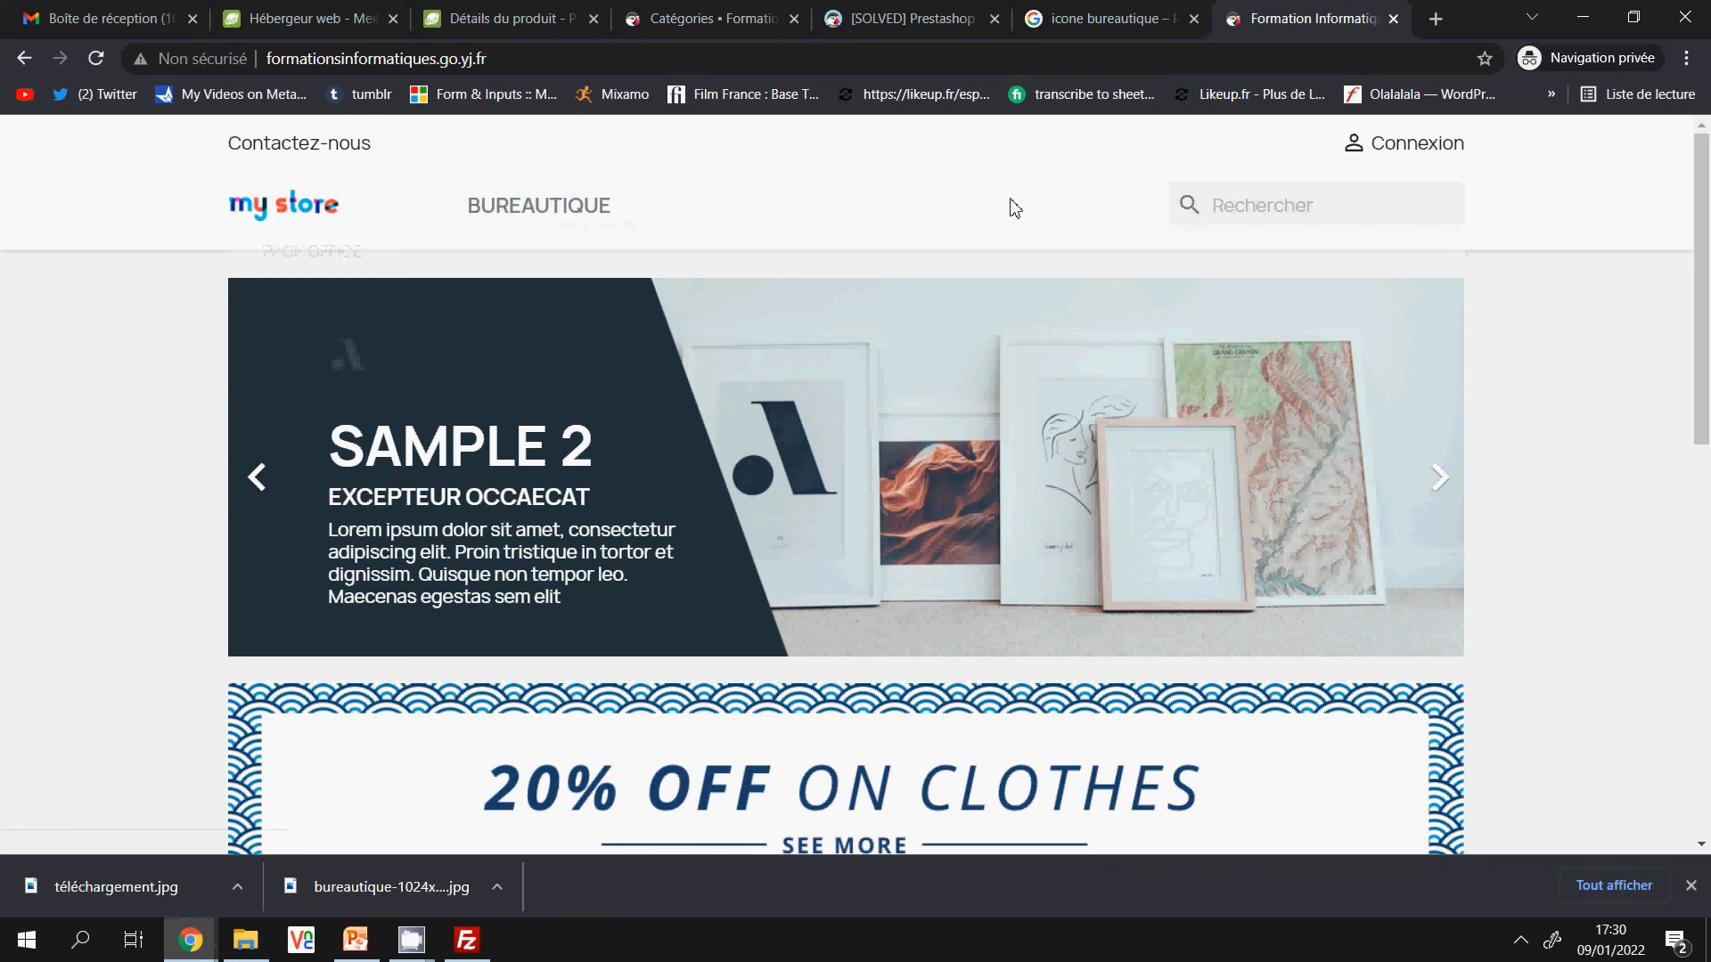
{"action": "mouse_move", "coordinate": [535, 207]}
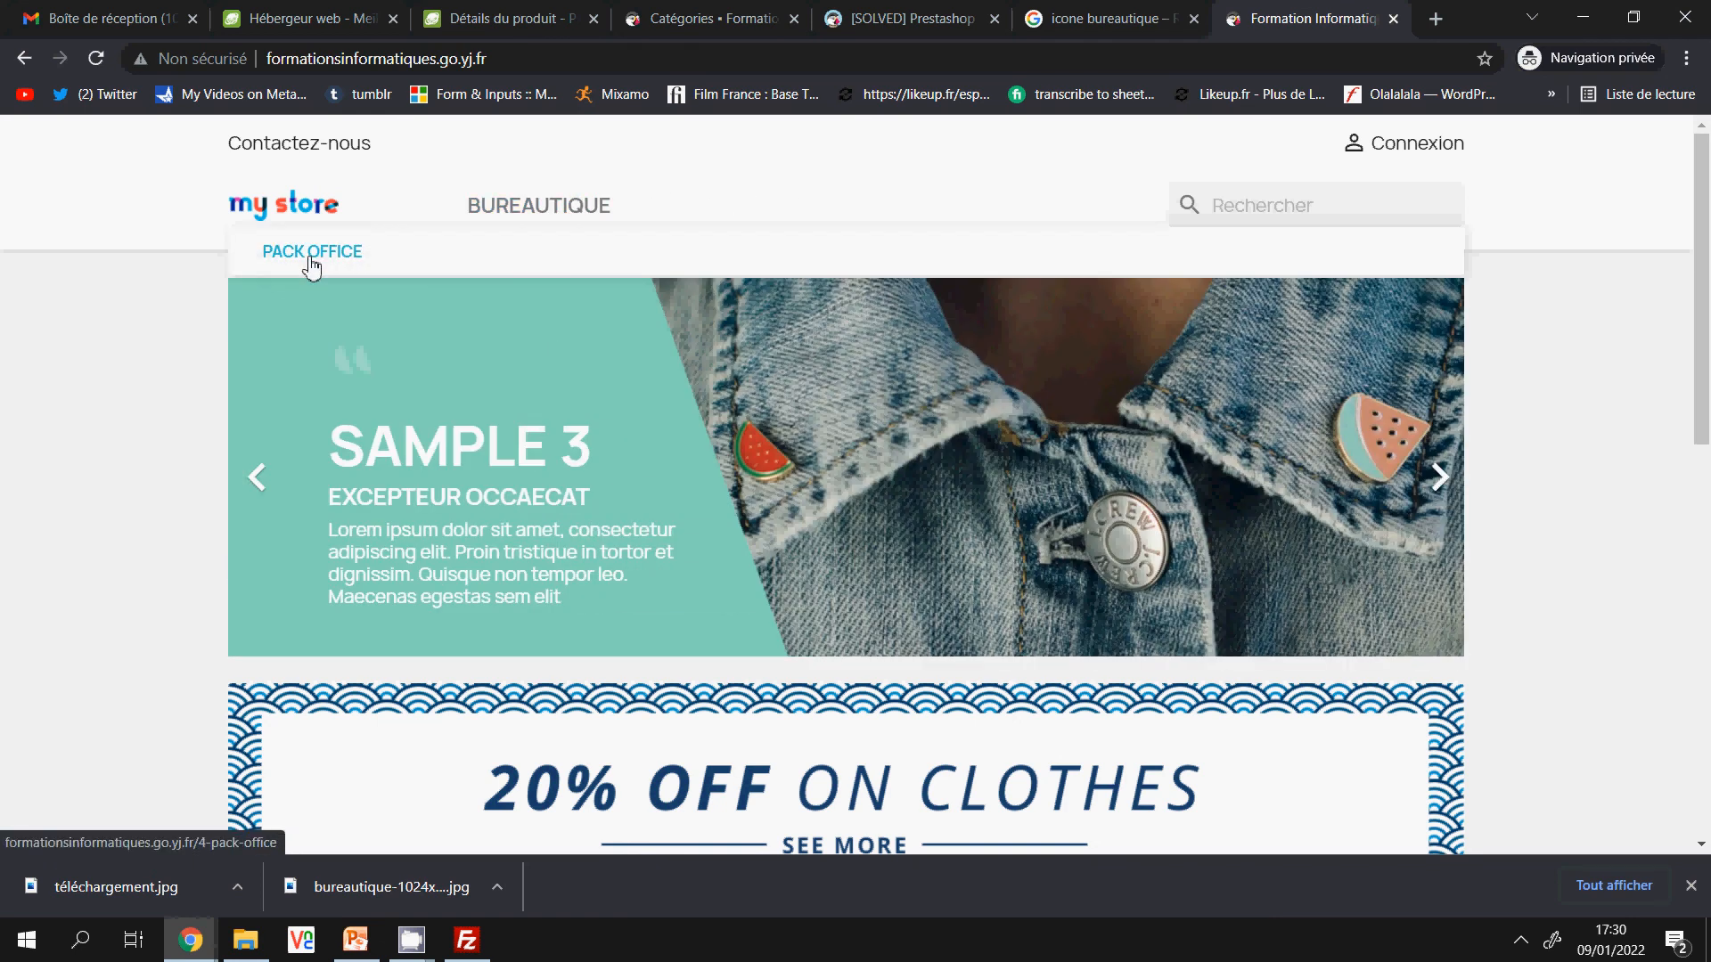